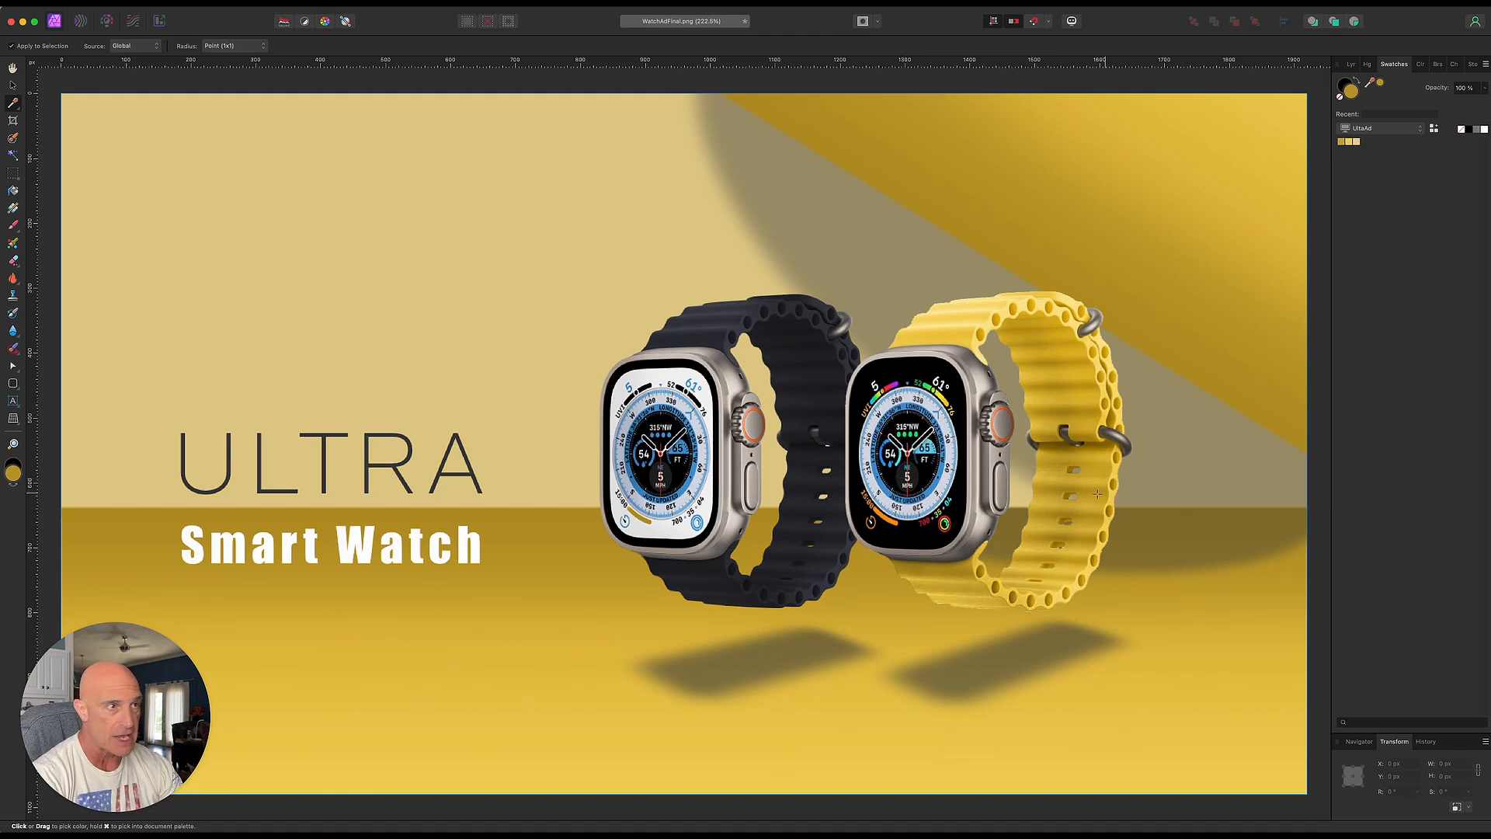
Create a new document from the FHD 1080p web preset, 1920 × 1080 px
{"action": "left_click", "coordinate": [106, 6]}
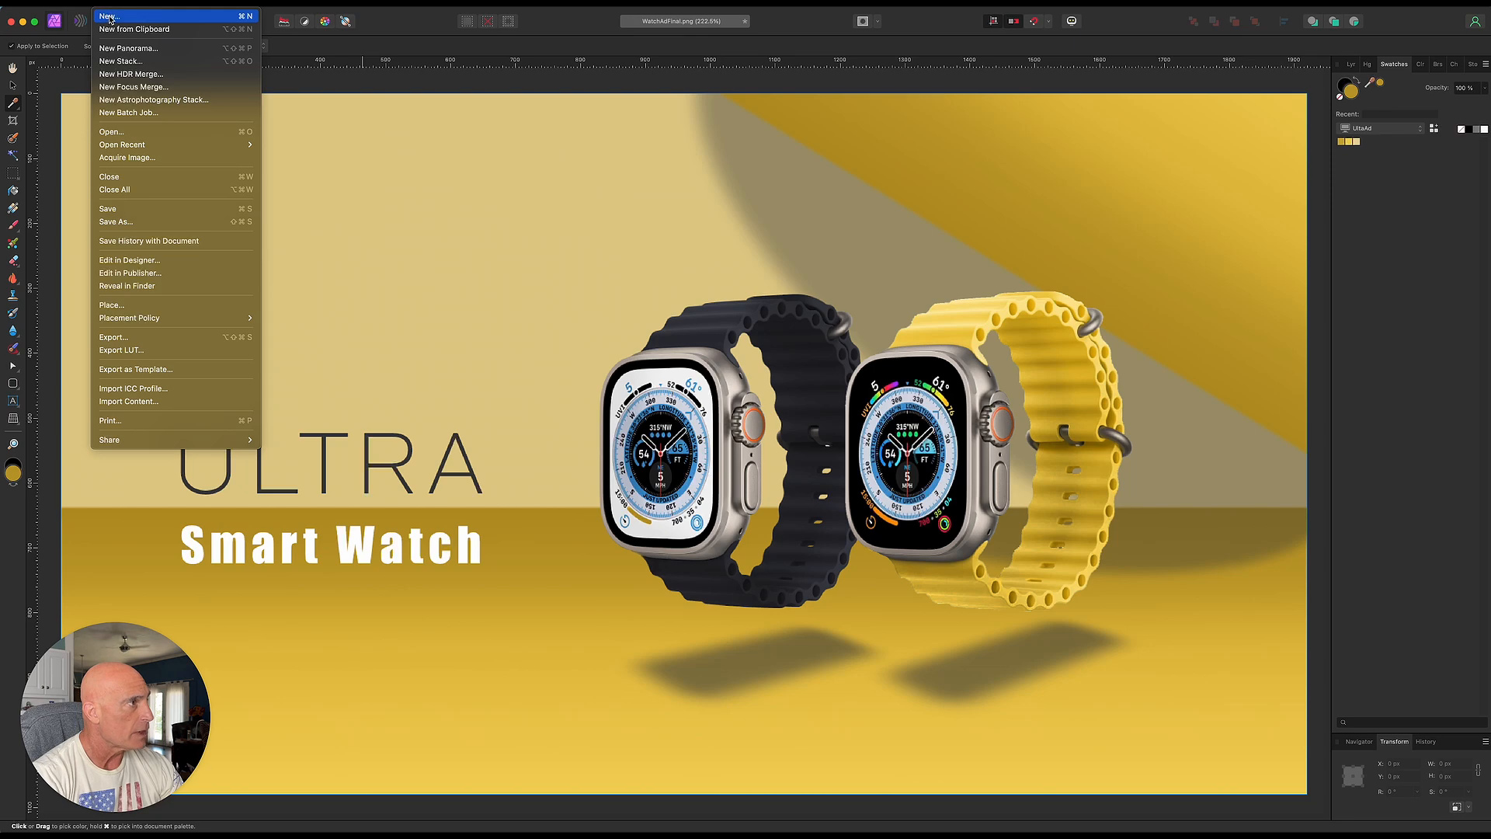
{"action": "left_click", "coordinate": [109, 17]}
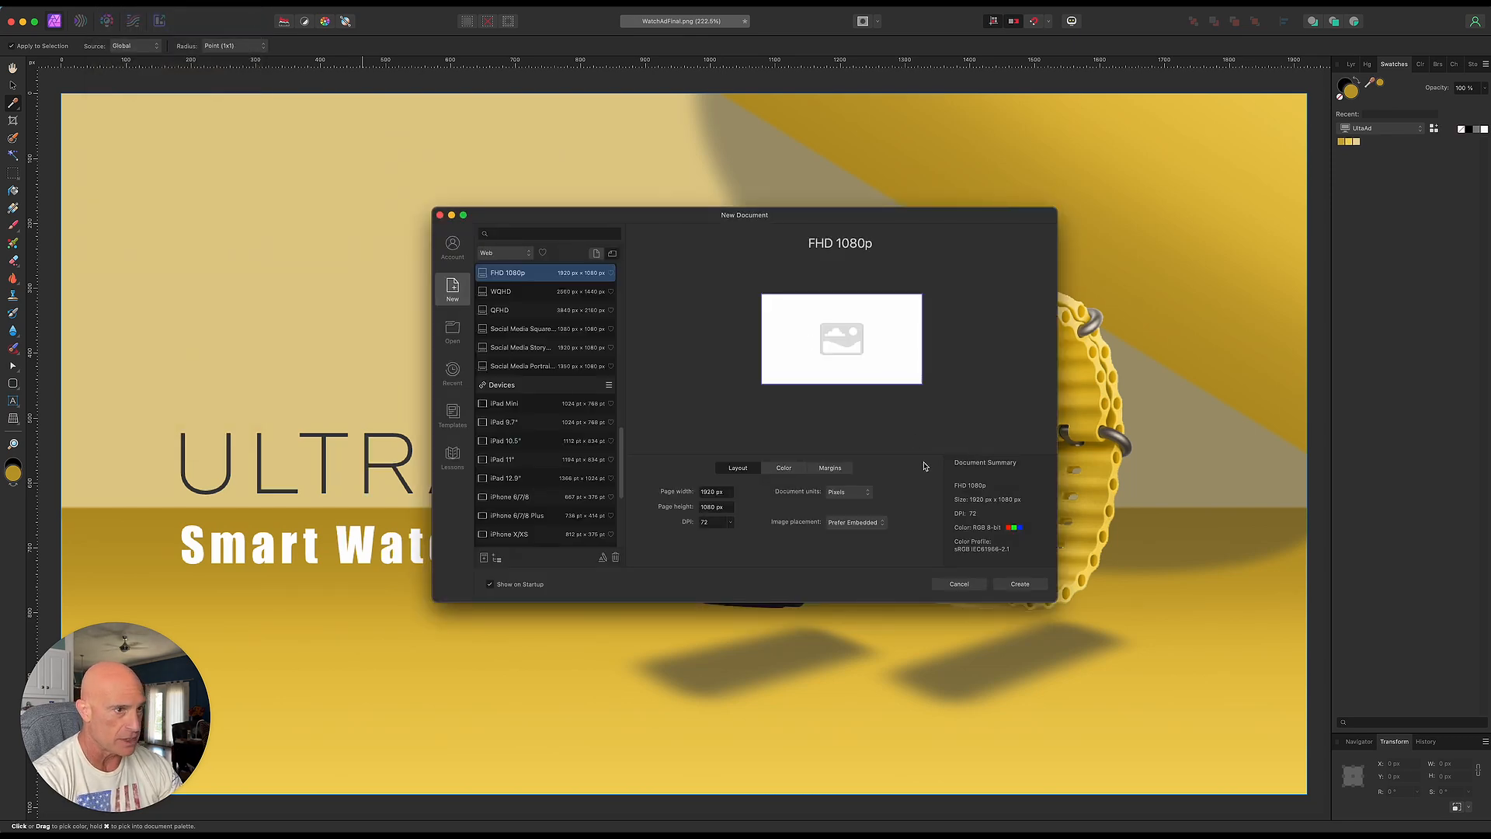
{"action": "left_click", "coordinate": [1022, 584]}
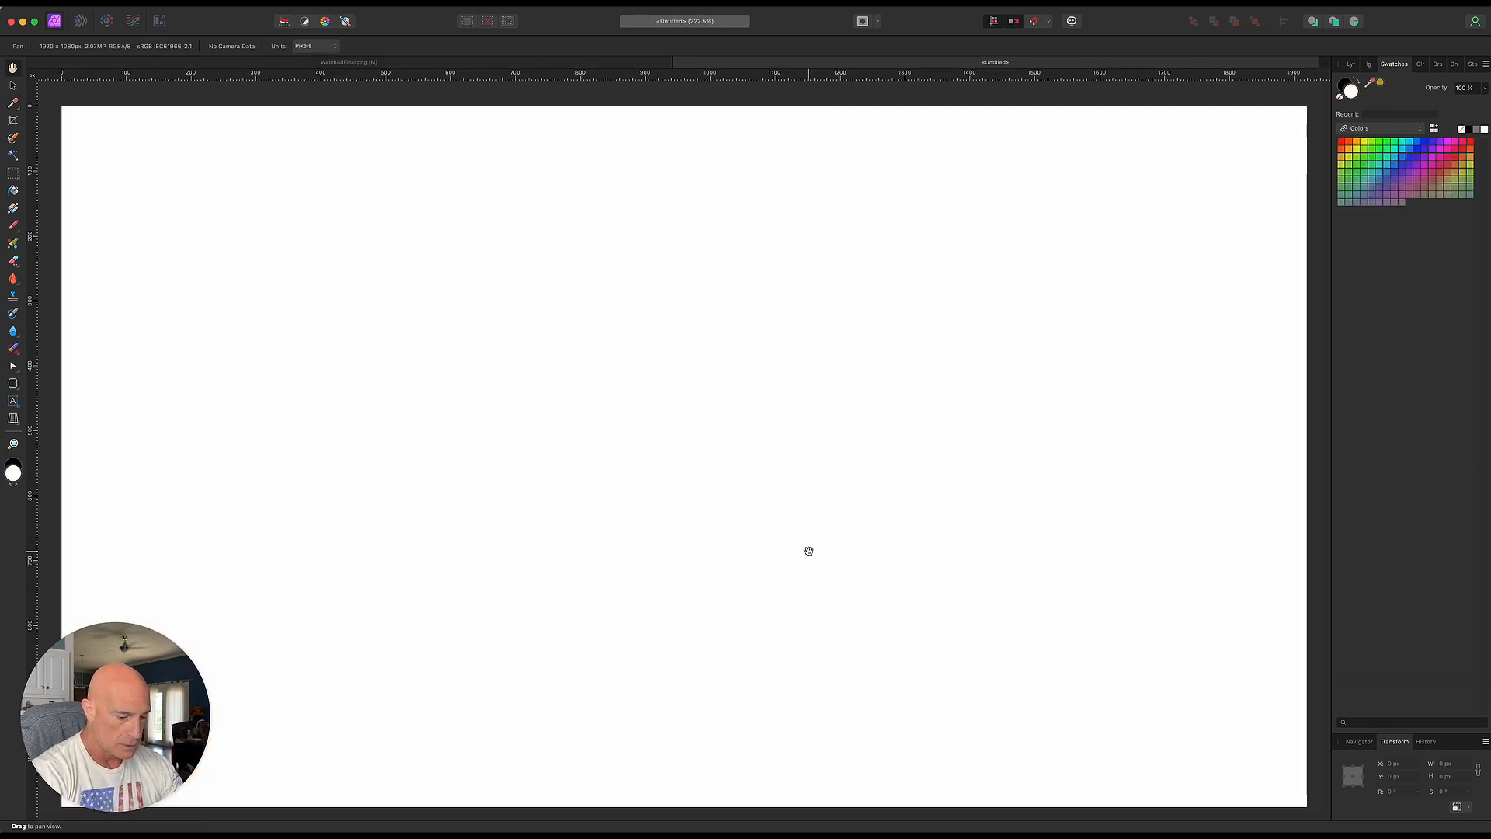
Load the UltaAd swatch palette and flood fill the blank canvas with its light beige colour
{"action": "scroll", "coordinate": [809, 549], "scroll_direction": "down", "scroll_amount": 3}
{"action": "scroll", "coordinate": [799, 546], "scroll_direction": "up", "scroll_amount": 1}
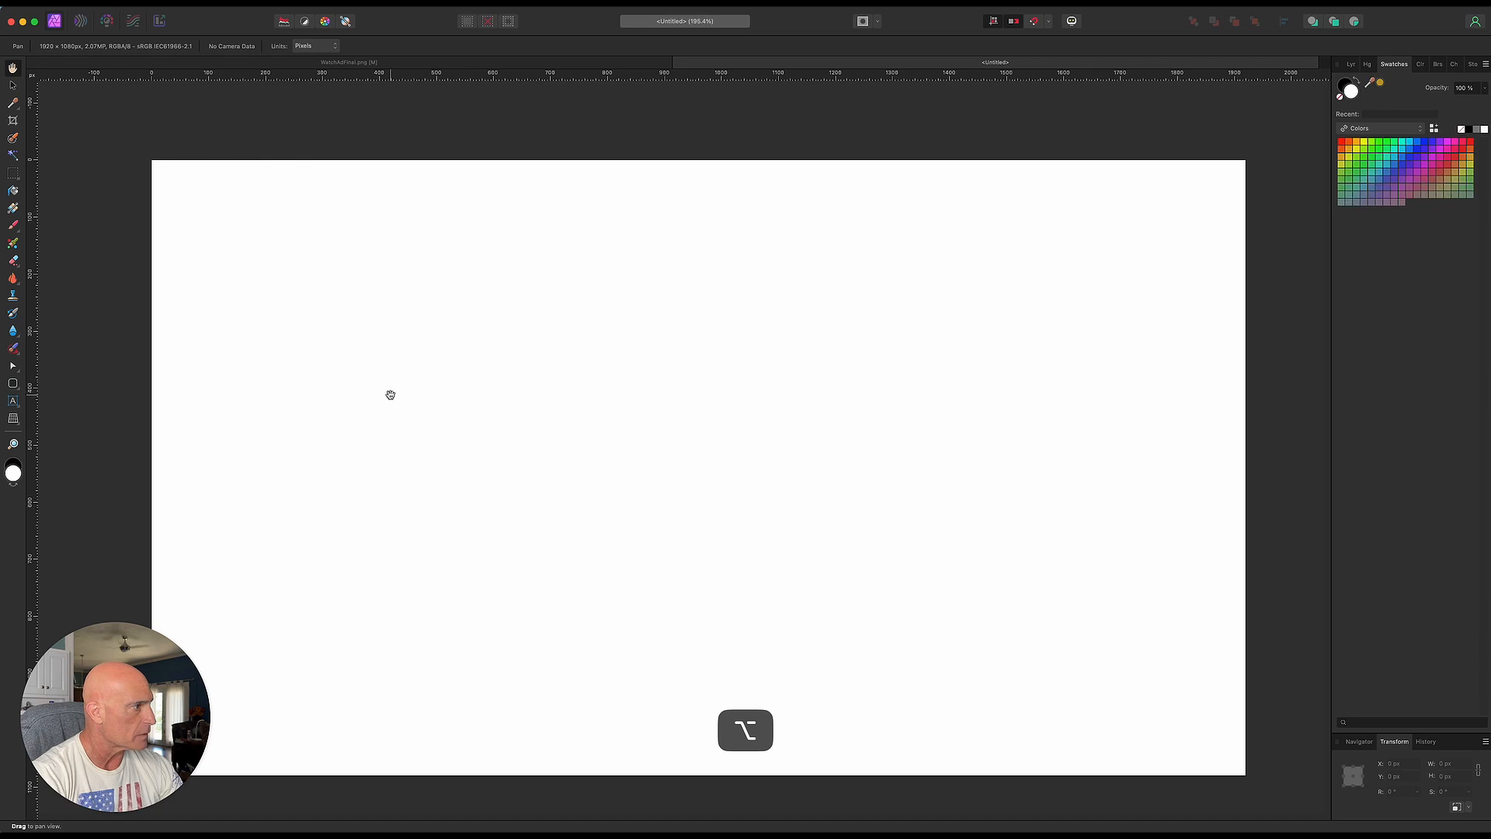
{"action": "left_click", "coordinate": [1381, 129]}
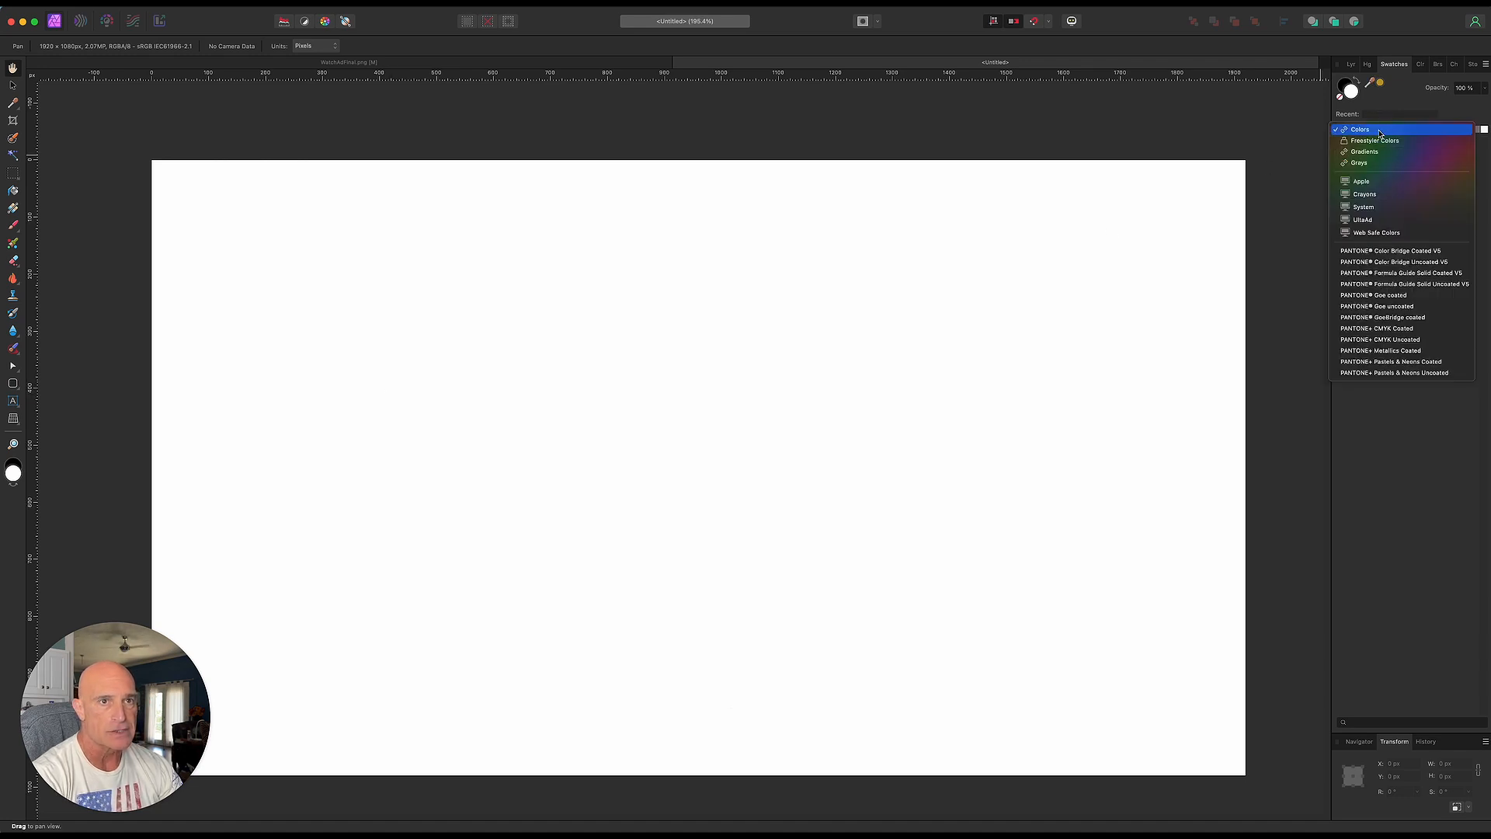
{"action": "left_click", "coordinate": [1365, 220]}
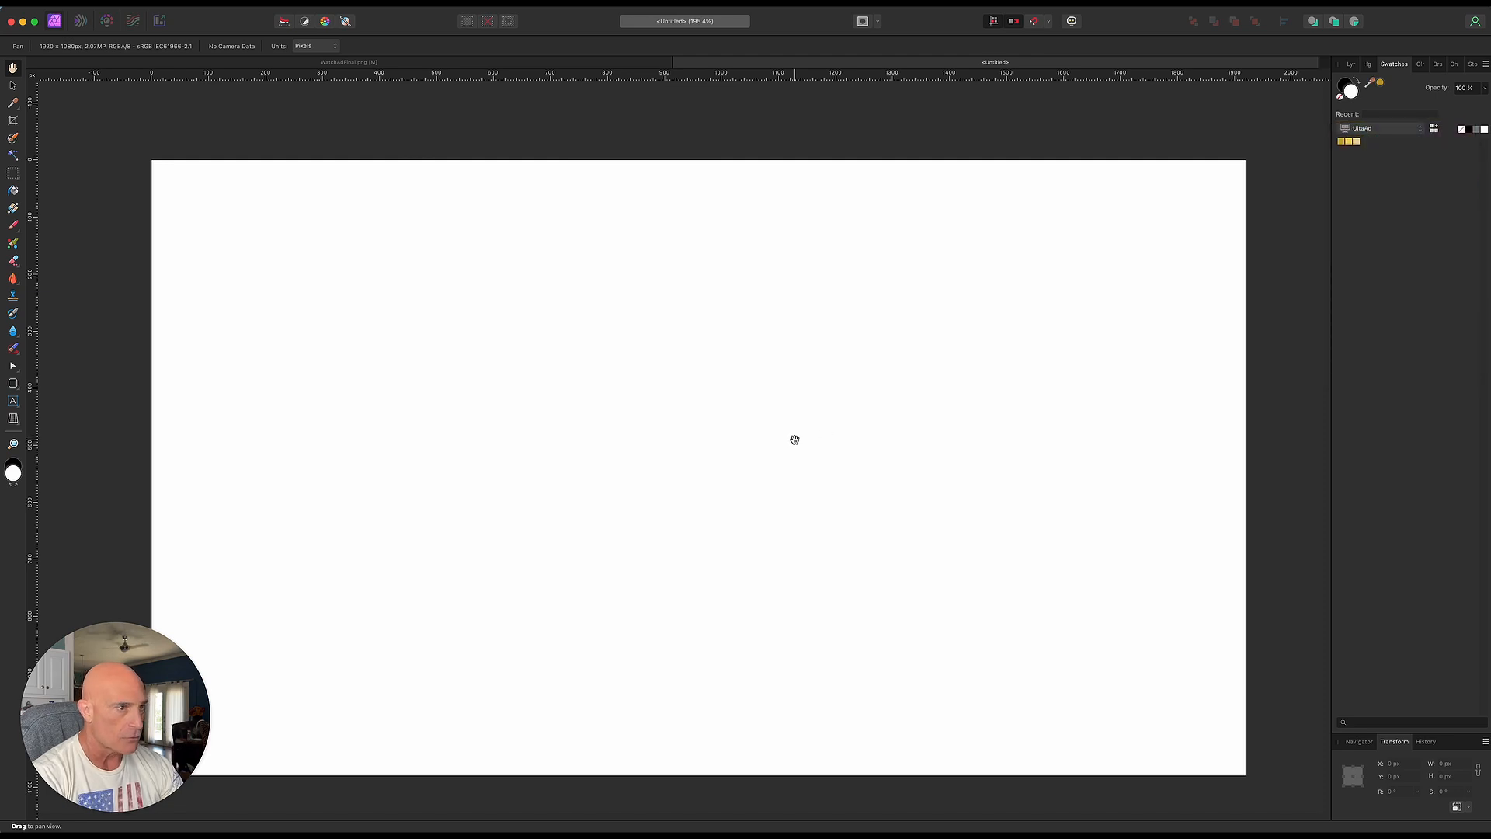
{"action": "left_click", "coordinate": [13, 192]}
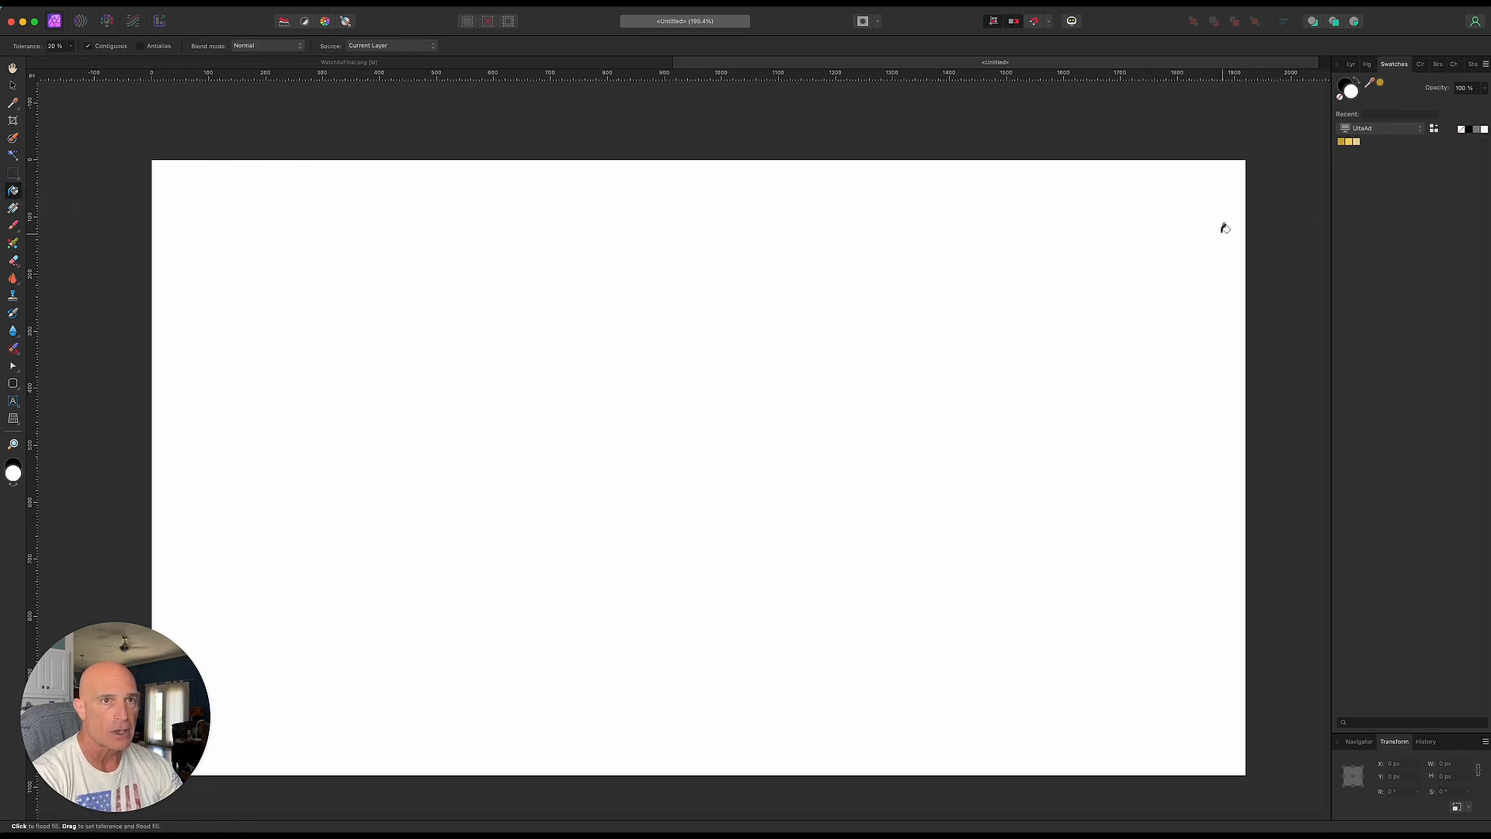
{"action": "left_click", "coordinate": [1356, 143]}
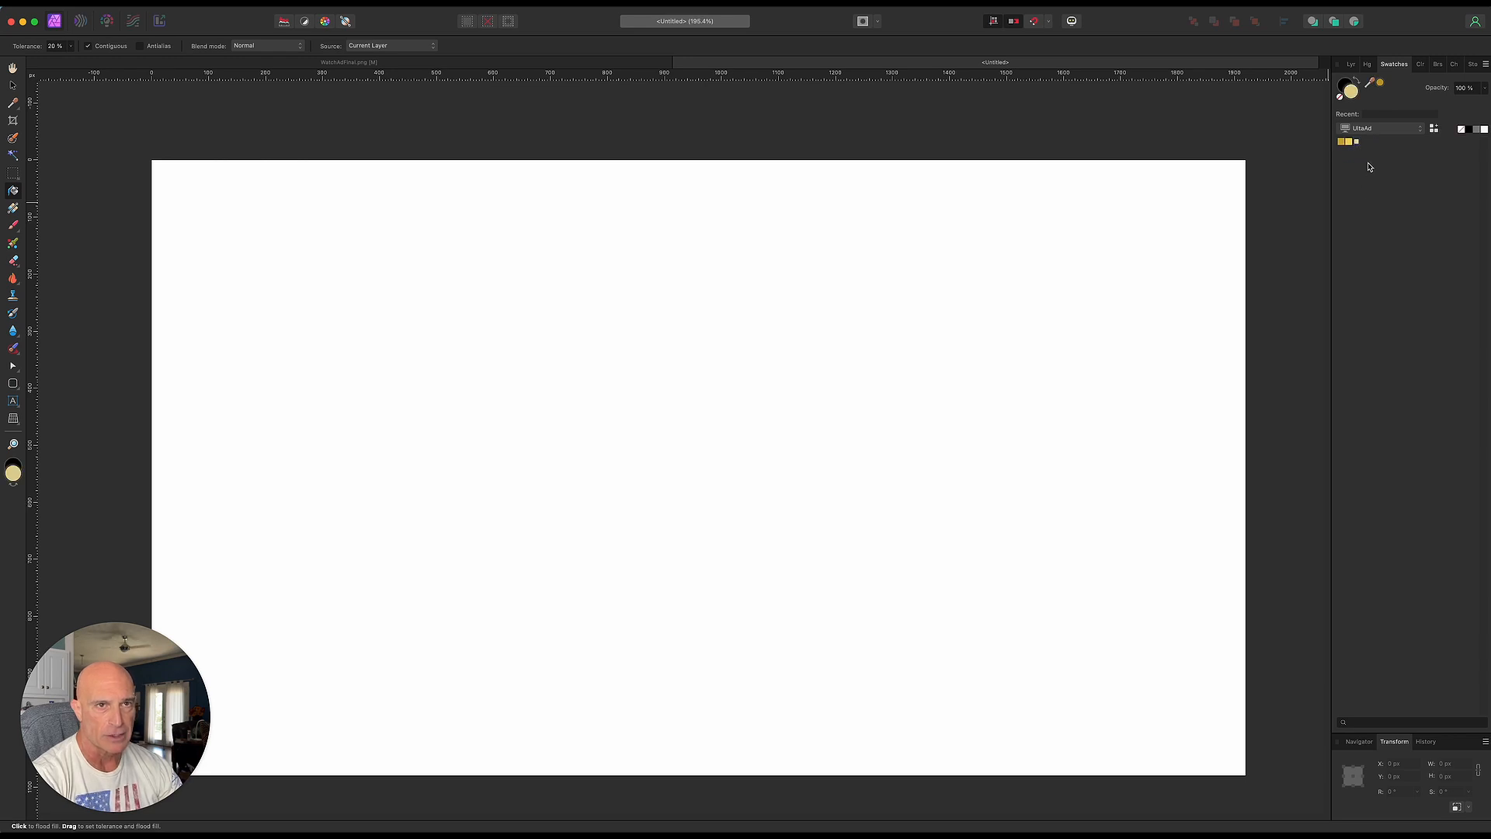
{"action": "left_click", "coordinate": [659, 432]}
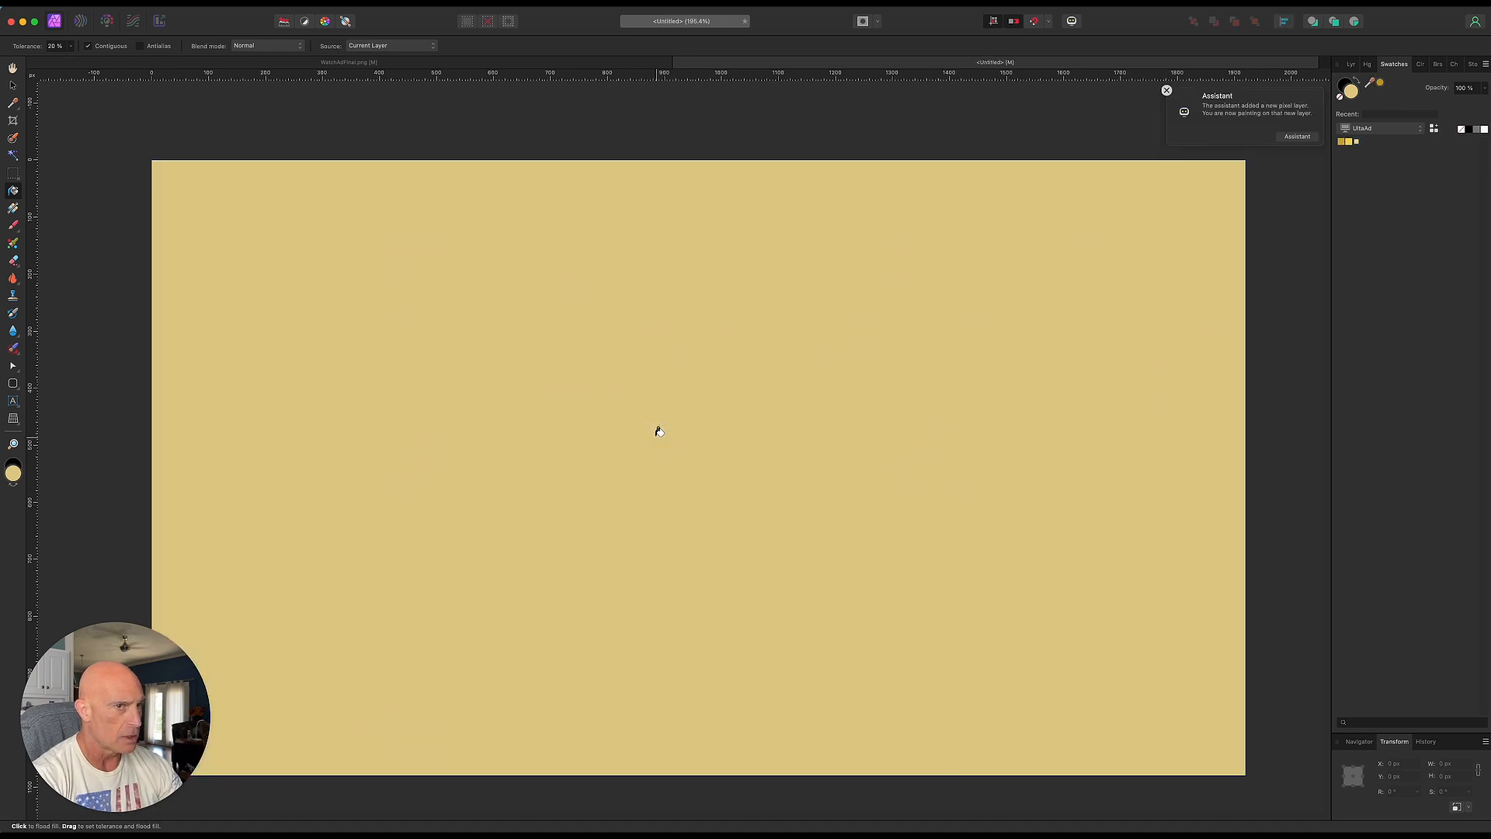
{"action": "left_click", "coordinate": [1168, 91]}
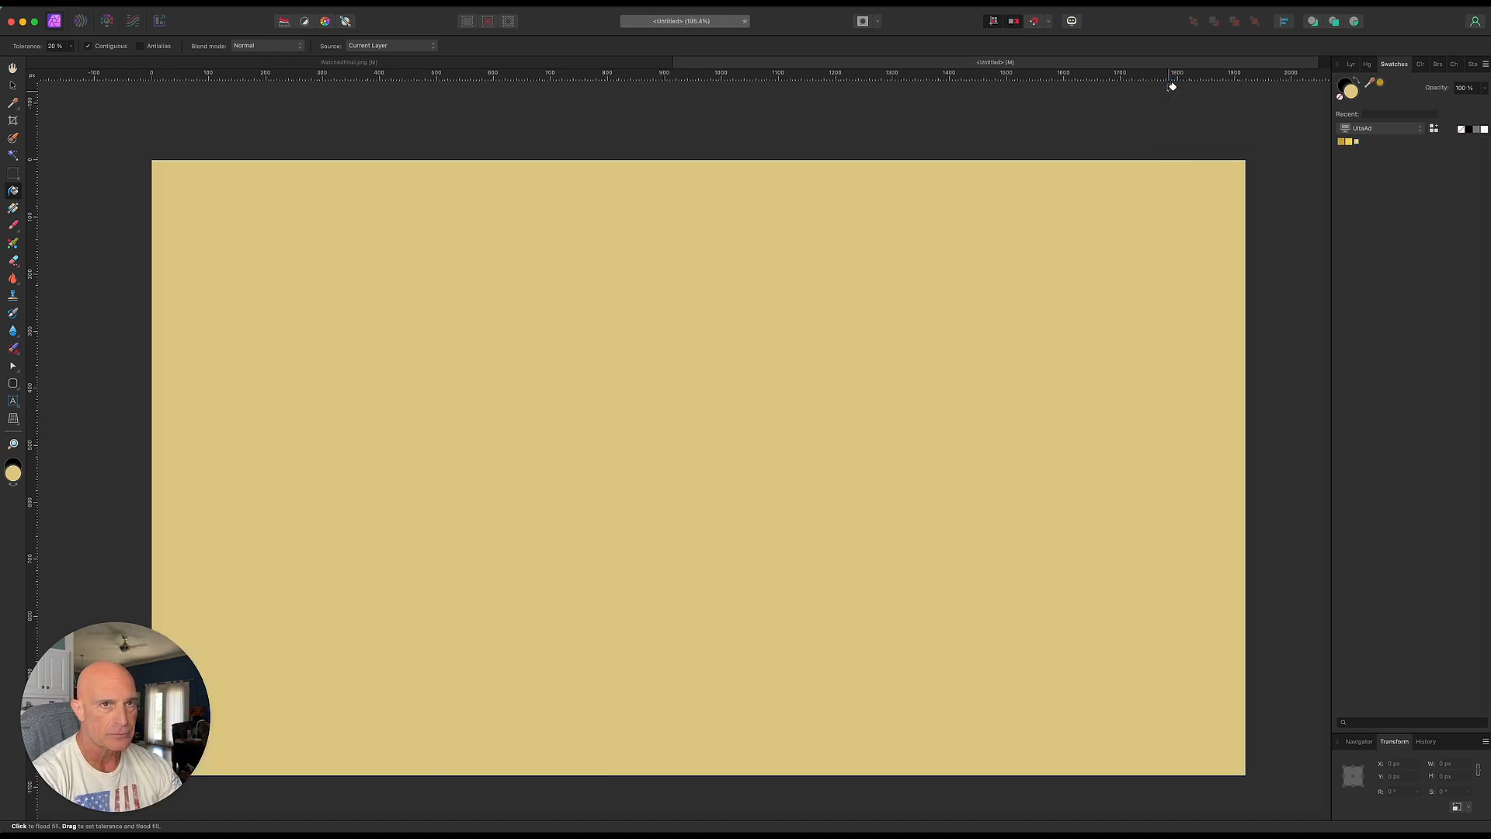
Draw a rectangle about 2001 × 445 px across the lower part of the canvas, extending slightly past its edges
{"action": "left_click", "coordinate": [1351, 65]}
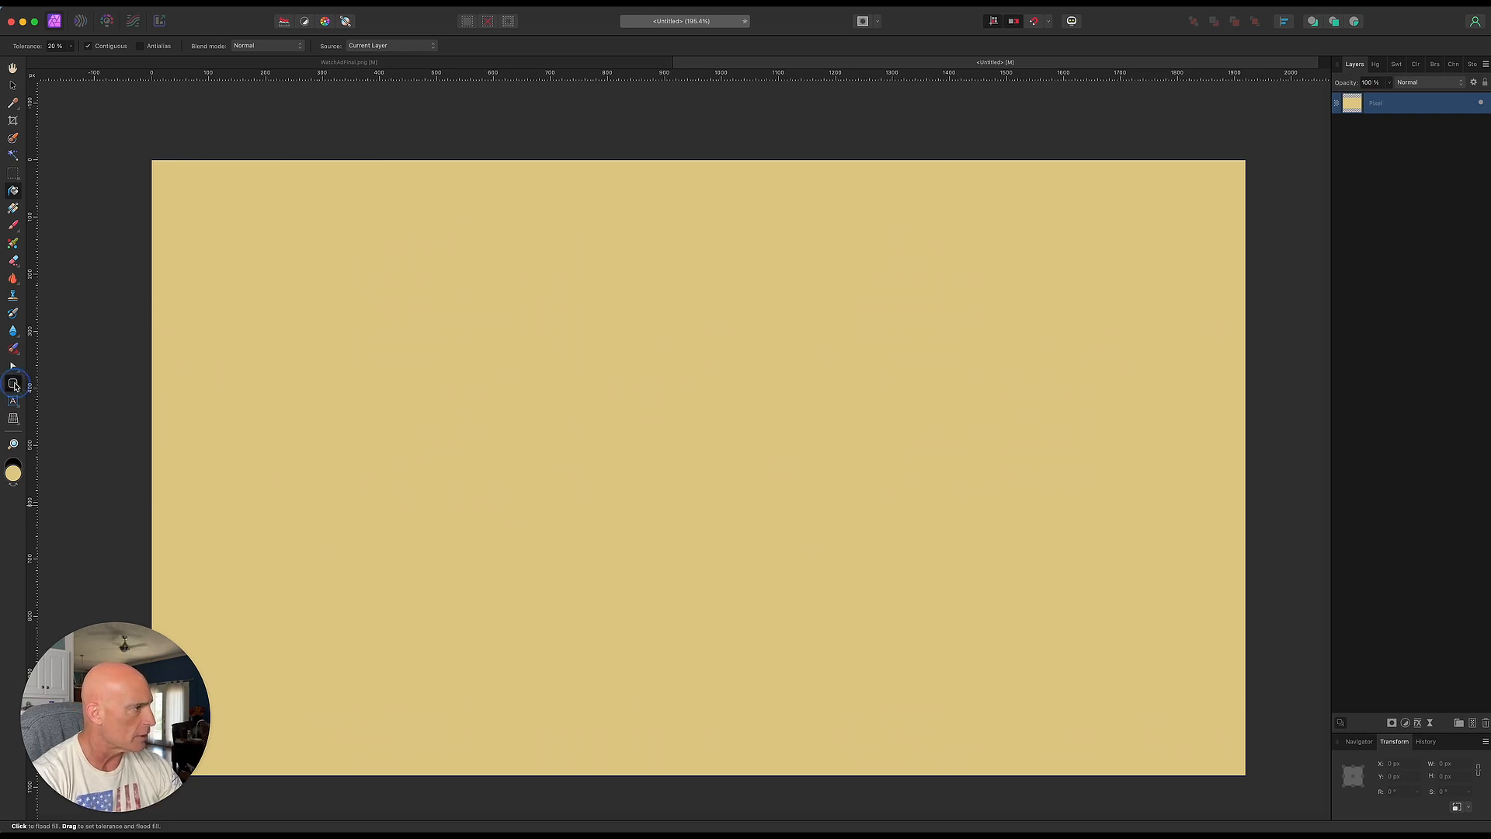
{"action": "left_click", "coordinate": [14, 388]}
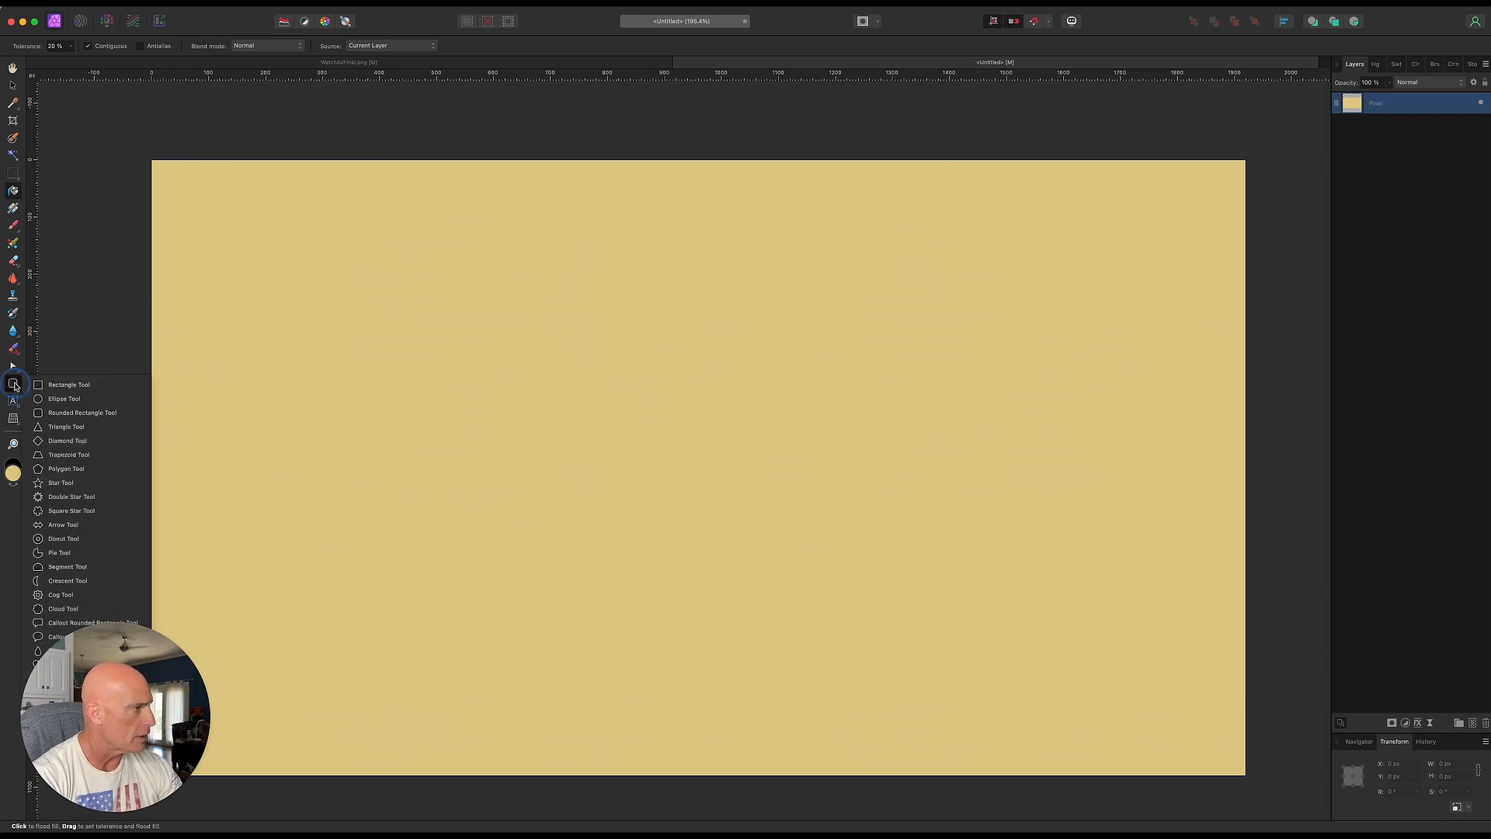
{"action": "left_click", "coordinate": [51, 387]}
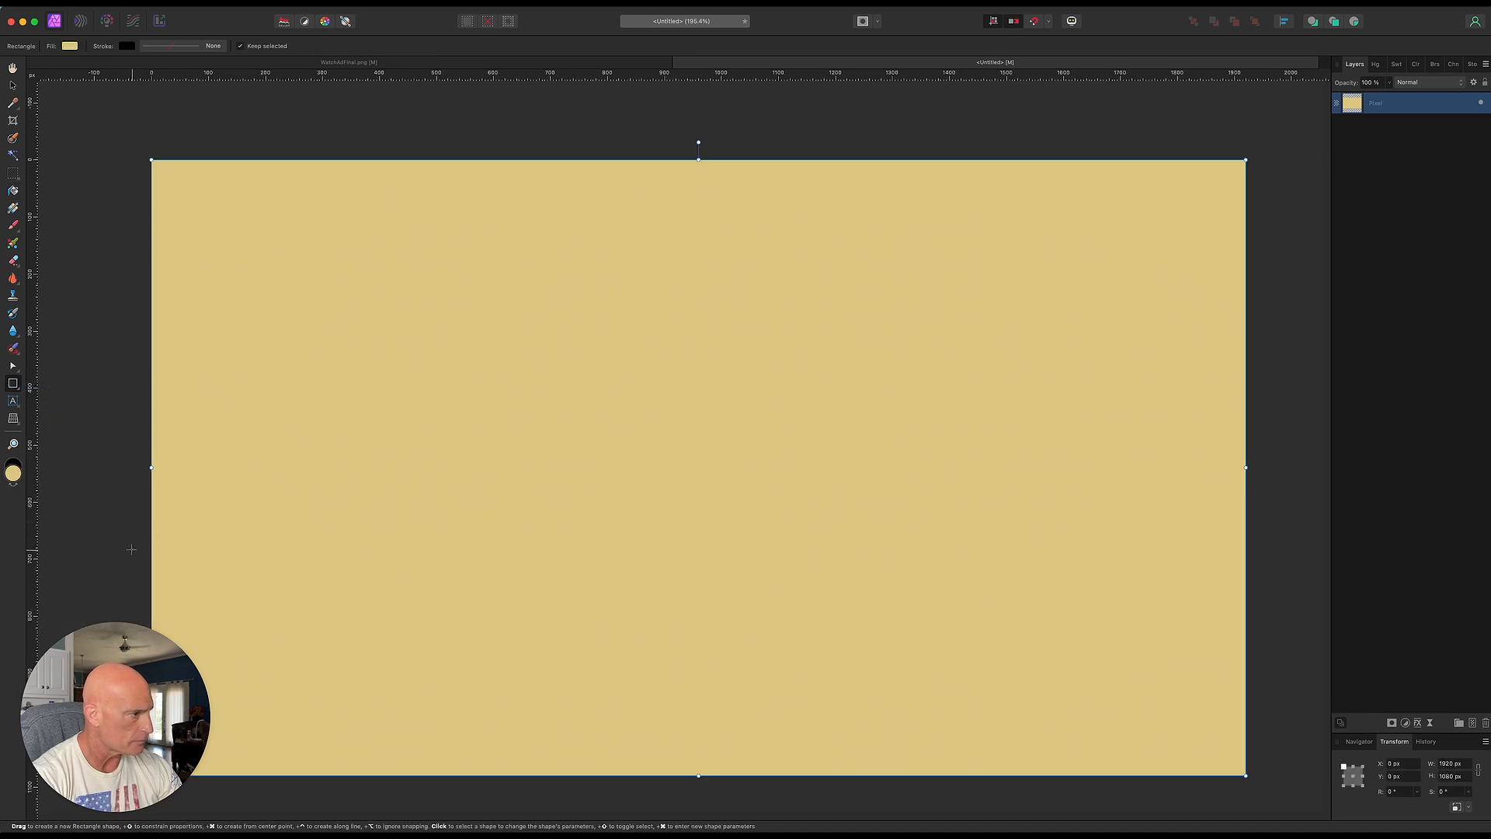
{"action": "left_click_drag", "start_coordinate": [123, 536], "coordinate": [1263, 789]}
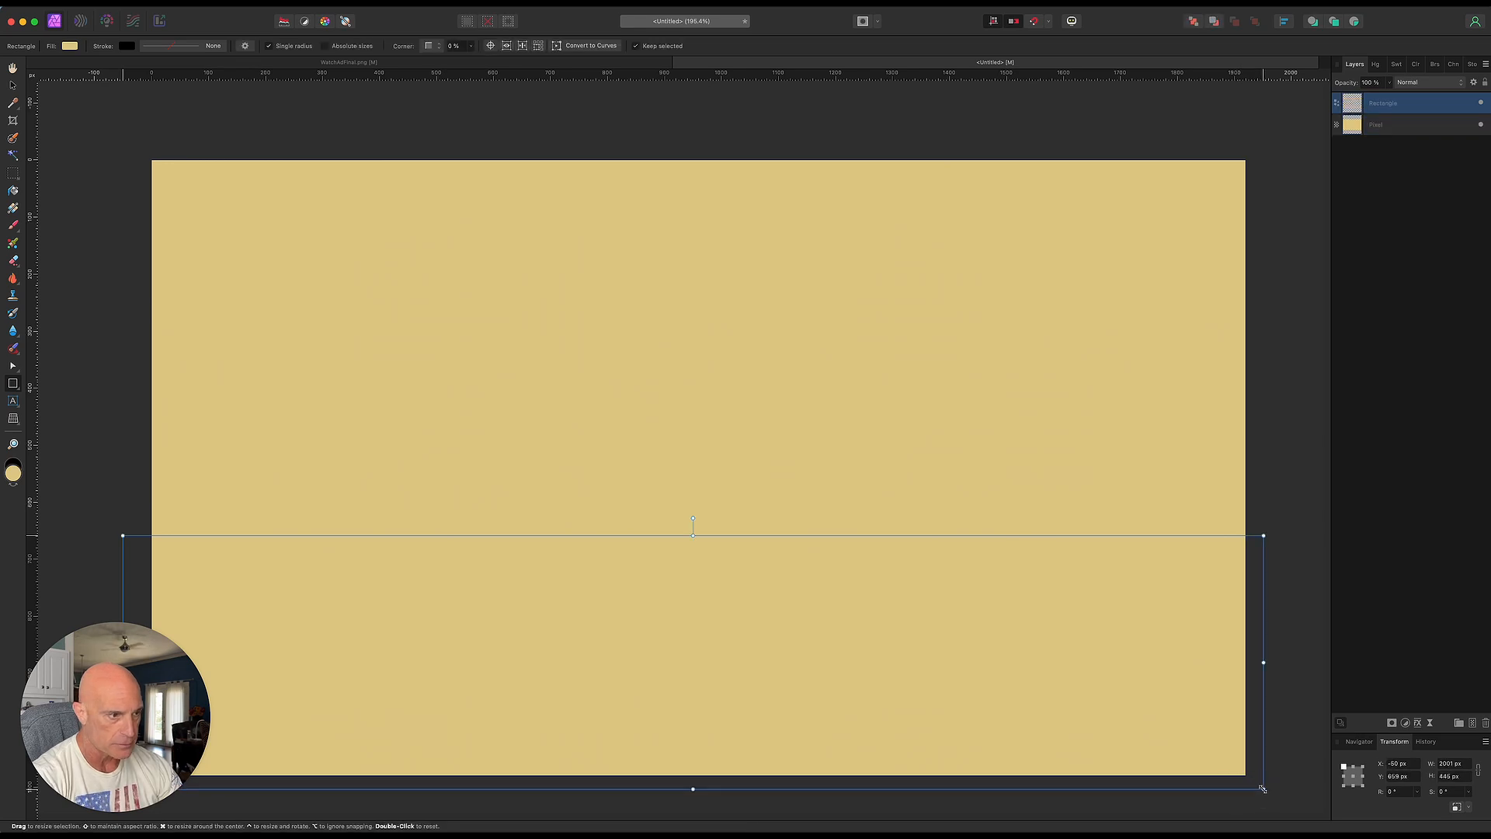
Apply a linear gradient fill to the rectangle, running vertically from dark gold at its upper edge to beige at its lower edge
{"action": "left_click", "coordinate": [14, 209]}
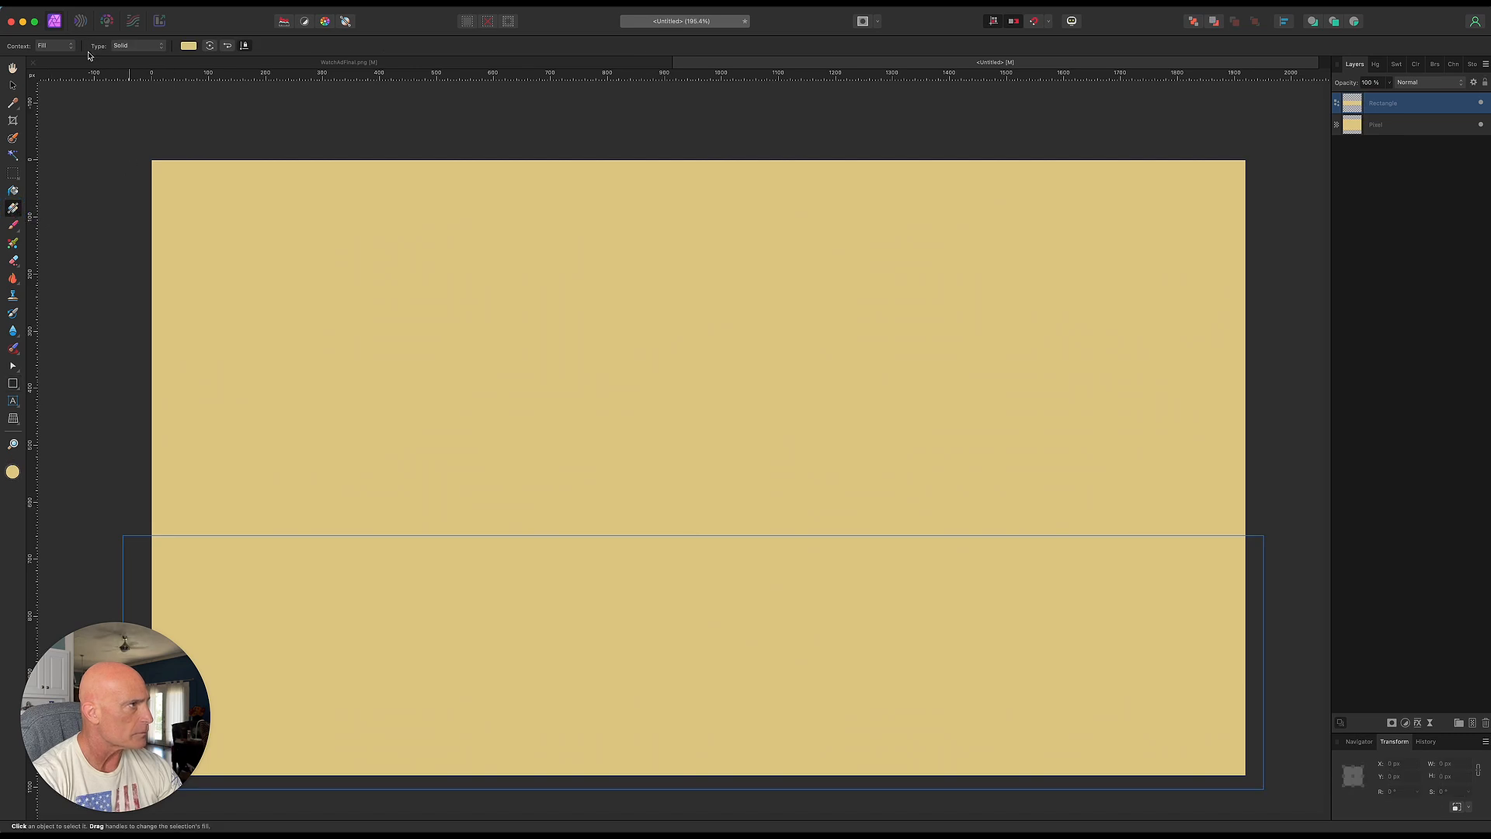
{"action": "left_click", "coordinate": [129, 46]}
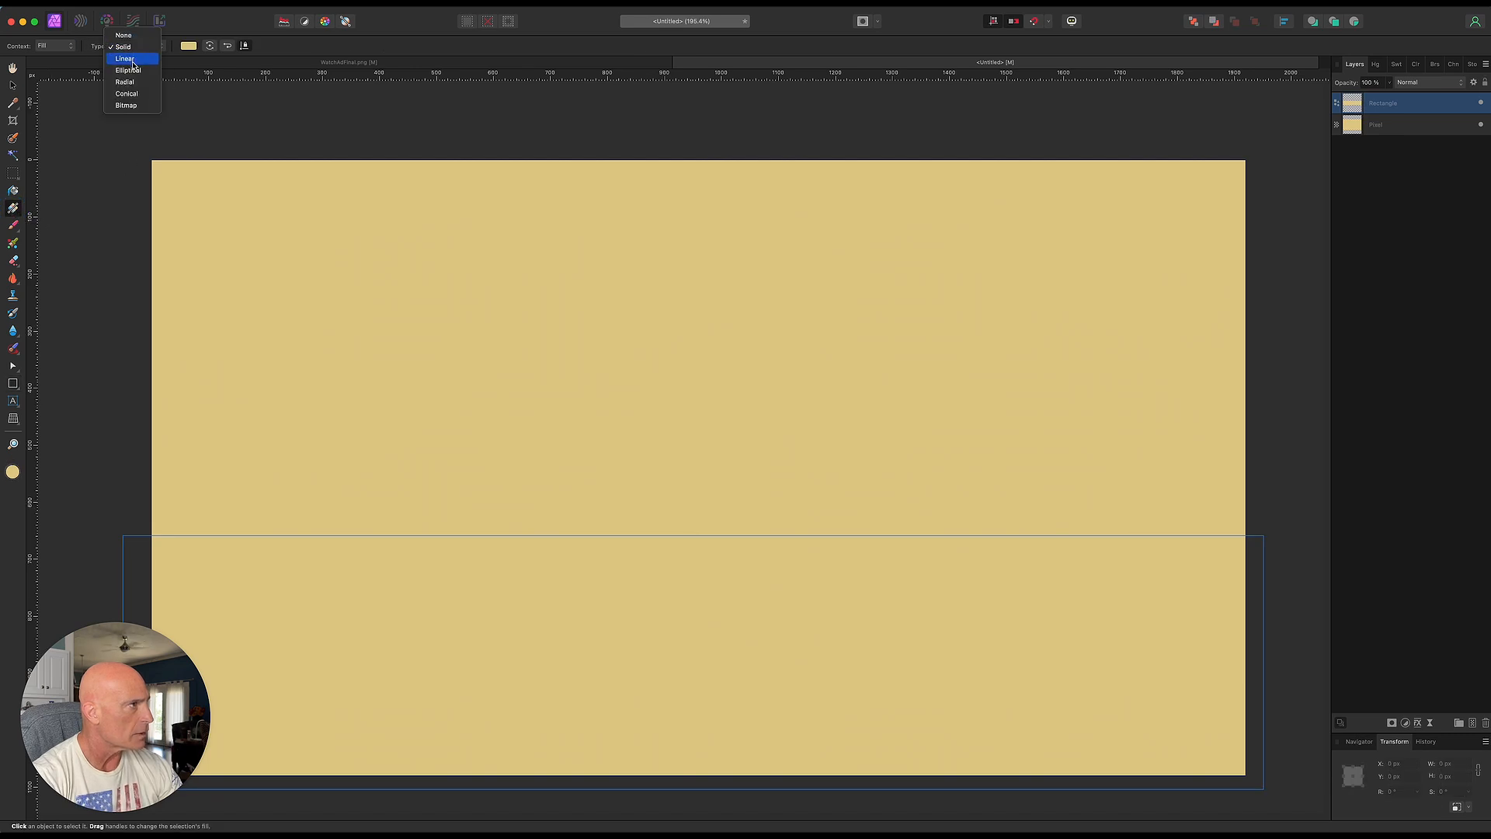
{"action": "left_click", "coordinate": [125, 59]}
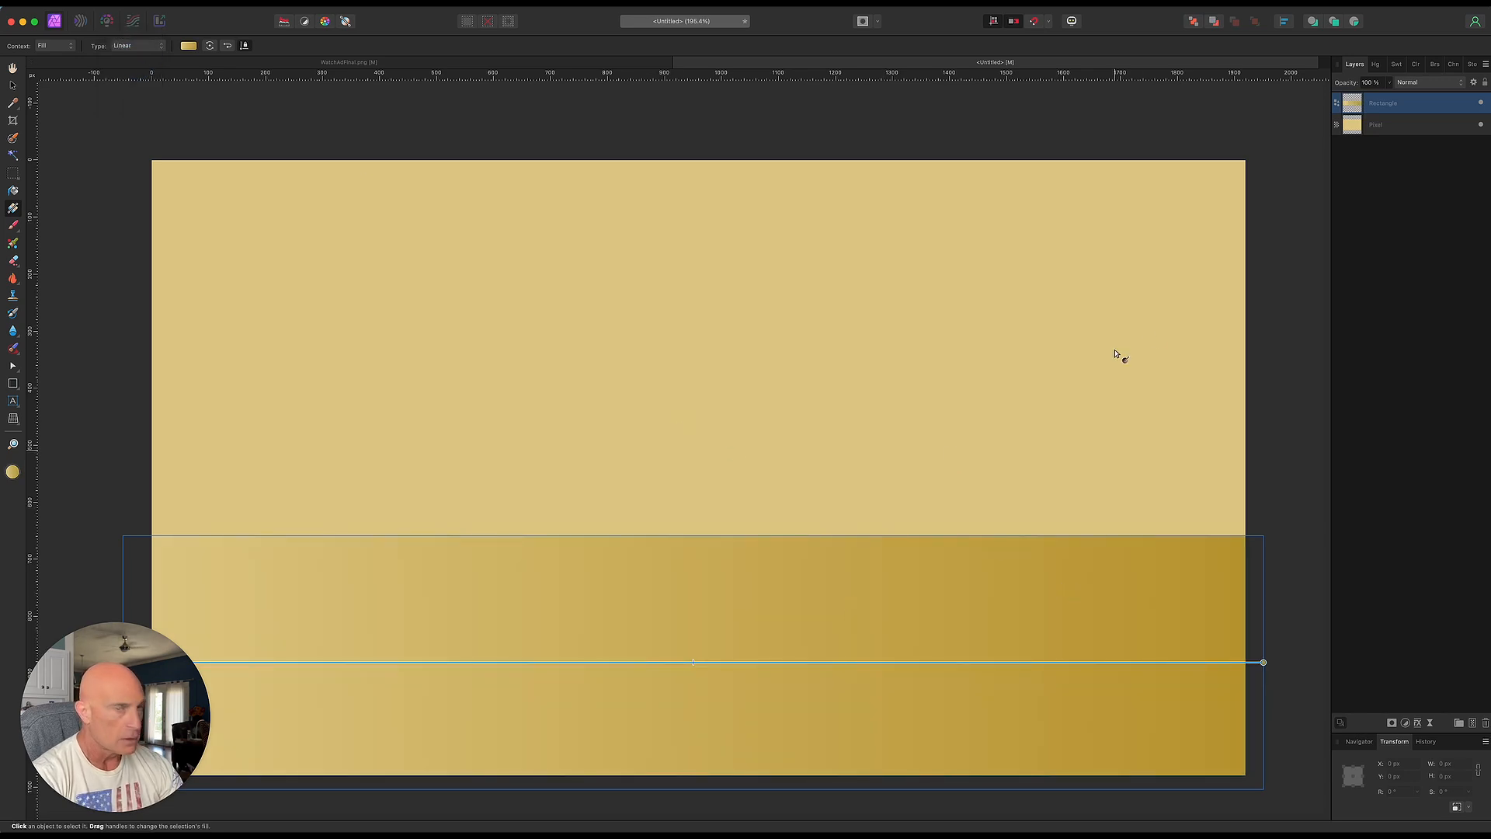
{"action": "left_click_drag", "start_coordinate": [1262, 662], "coordinate": [705, 535]}
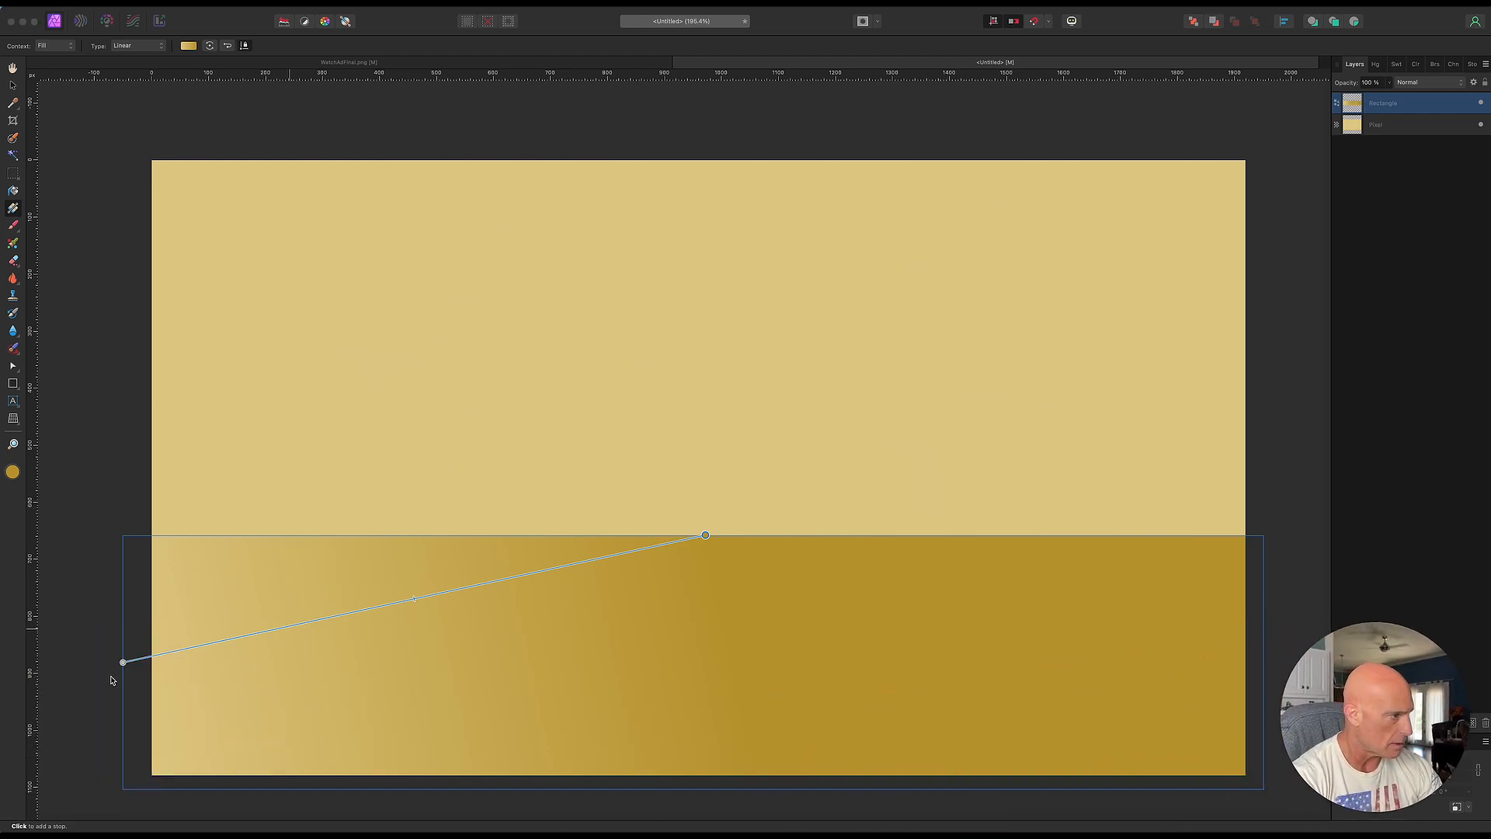
{"action": "left_click_drag", "start_coordinate": [124, 665], "coordinate": [704, 767]}
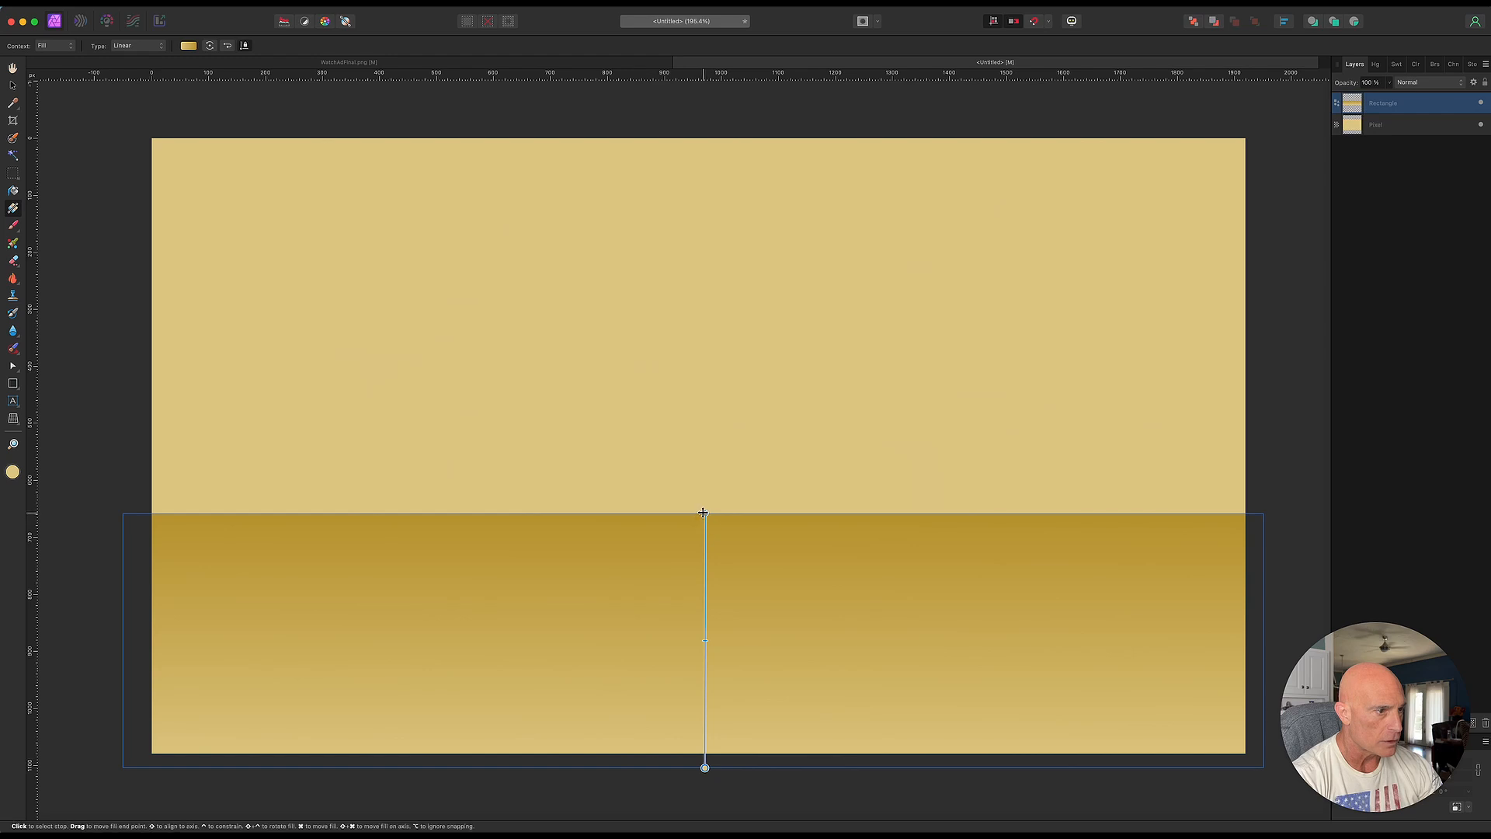
{"action": "scroll", "coordinate": [699, 716], "scroll_direction": "down", "scroll_amount": 1}
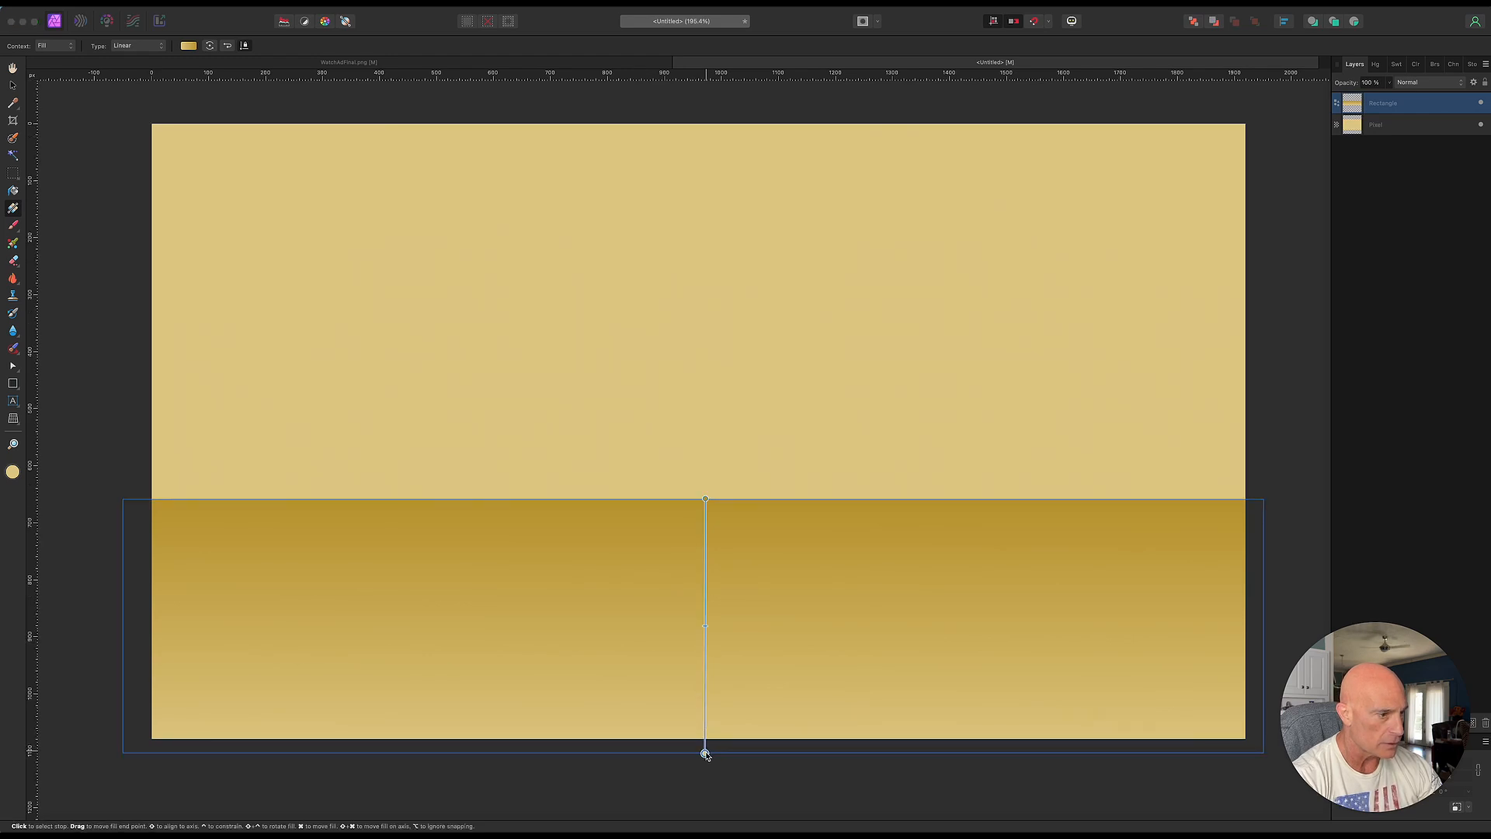
Change the rectangle's lower gradient stop to the palette's bright yellow and deselect the shape
{"action": "left_click", "coordinate": [1397, 64]}
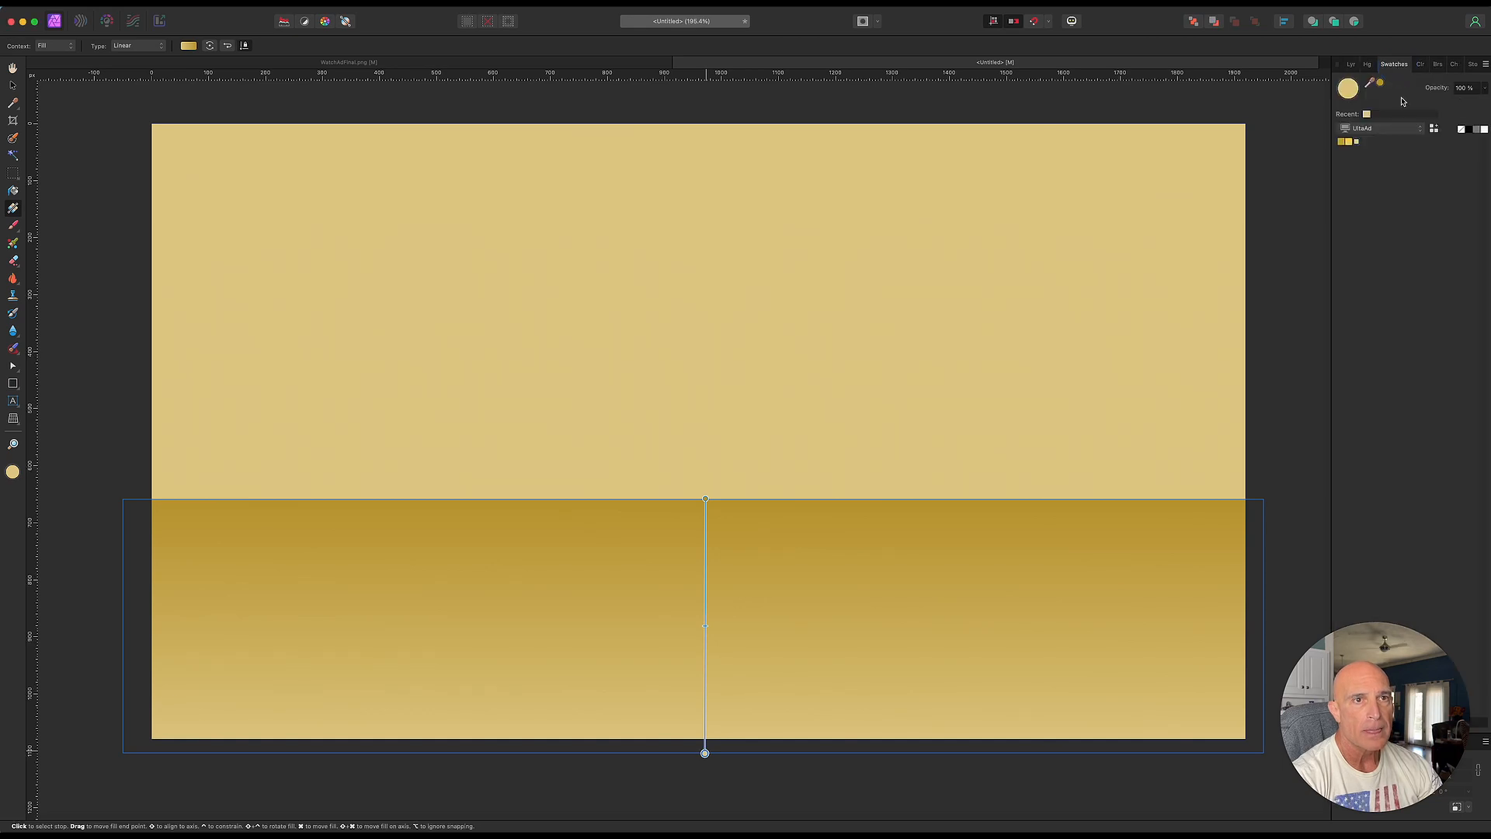
{"action": "left_click", "coordinate": [1350, 142]}
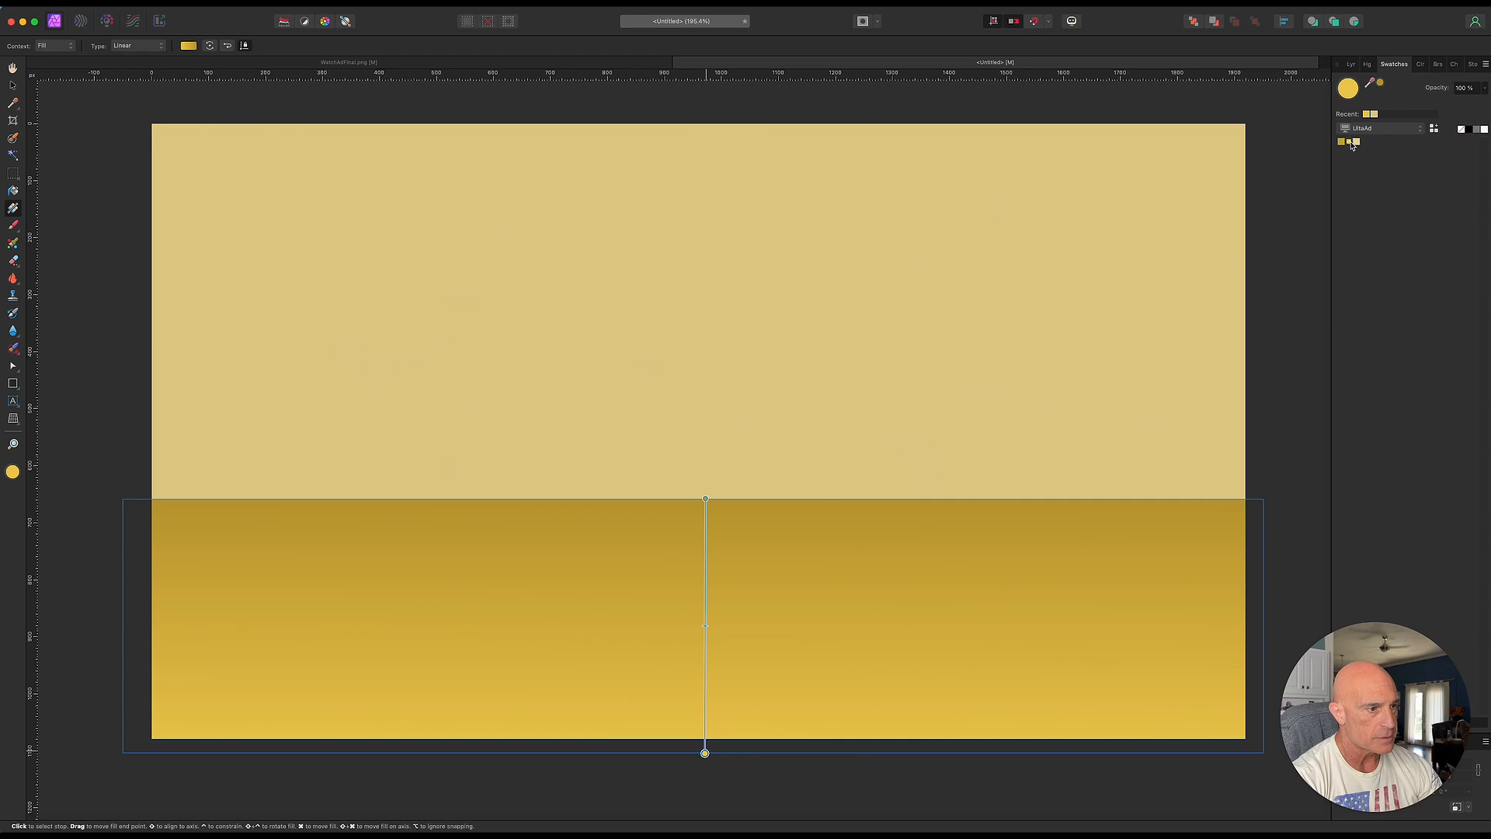
{"action": "left_click", "coordinate": [13, 86]}
{"action": "left_click", "coordinate": [114, 365]}
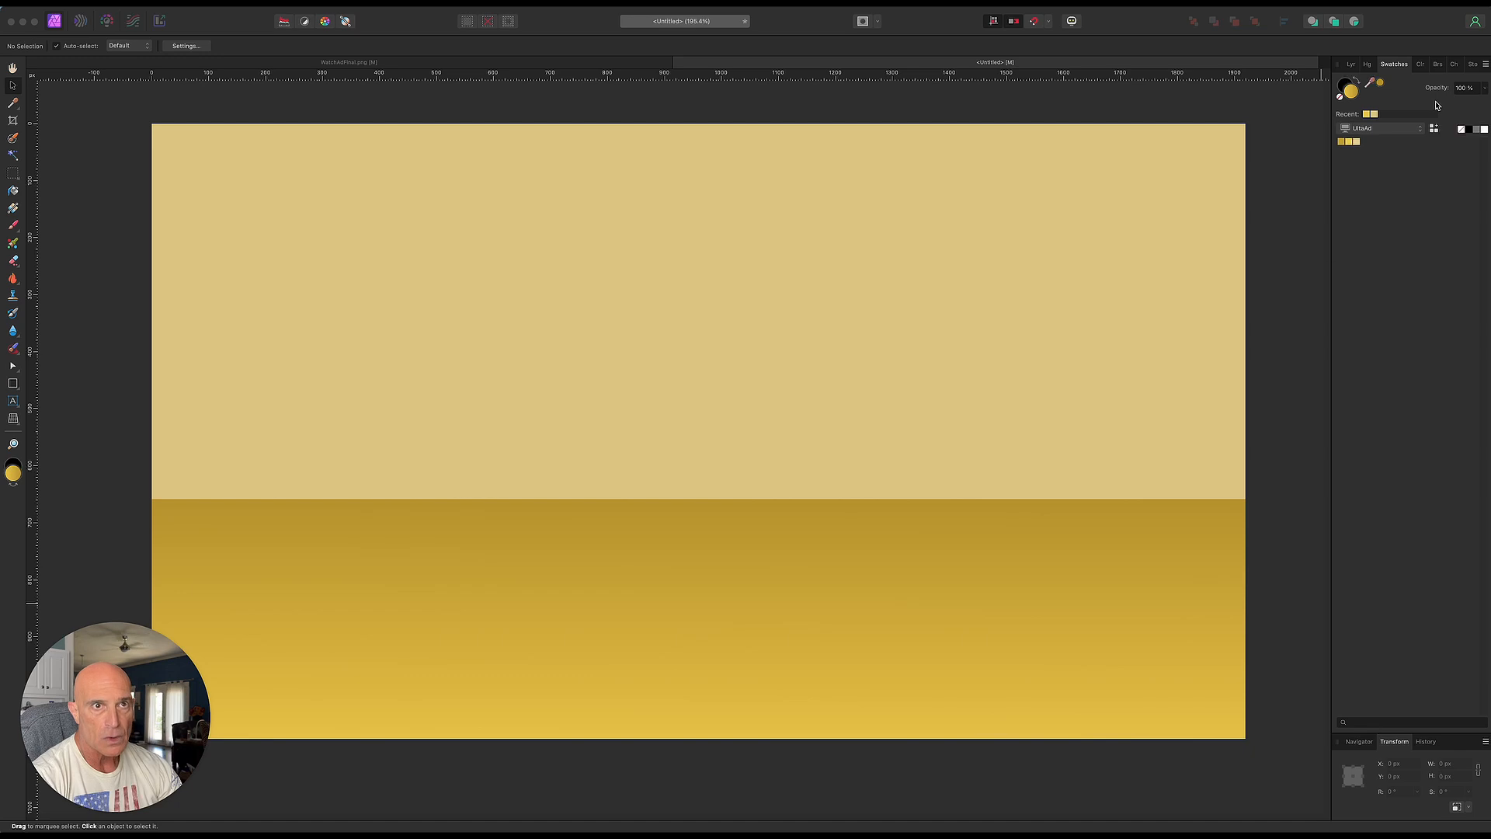
Add a live Gaussian Blur with a radius of about 1.1 px and nest it inside the rectangle layer
{"action": "left_click", "coordinate": [1354, 65]}
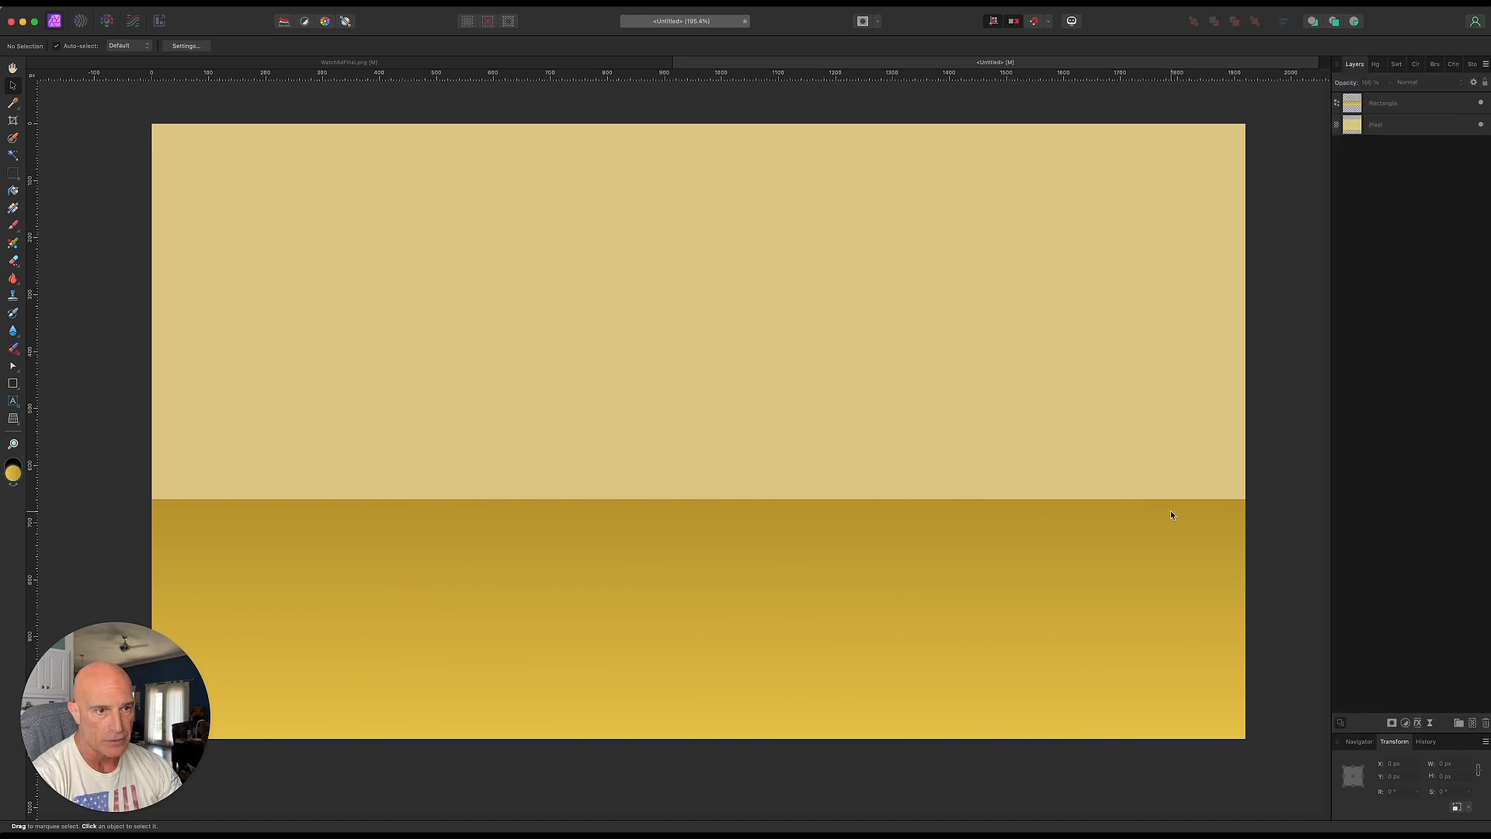
{"action": "left_click", "coordinate": [1430, 722]}
{"action": "left_click", "coordinate": [1424, 729]}
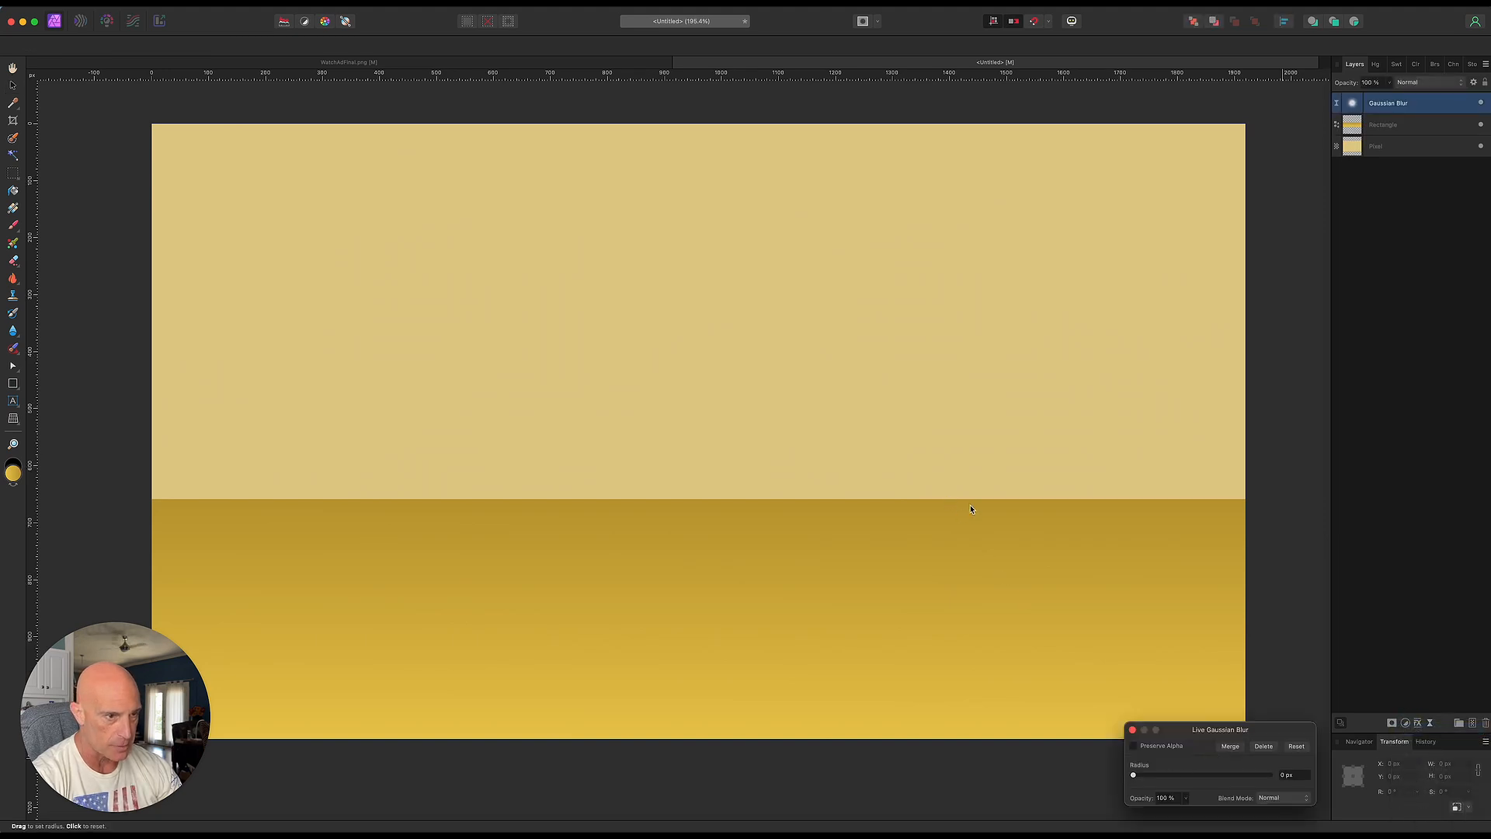
{"action": "left_click_drag", "start_coordinate": [1134, 778], "coordinate": [1164, 775]}
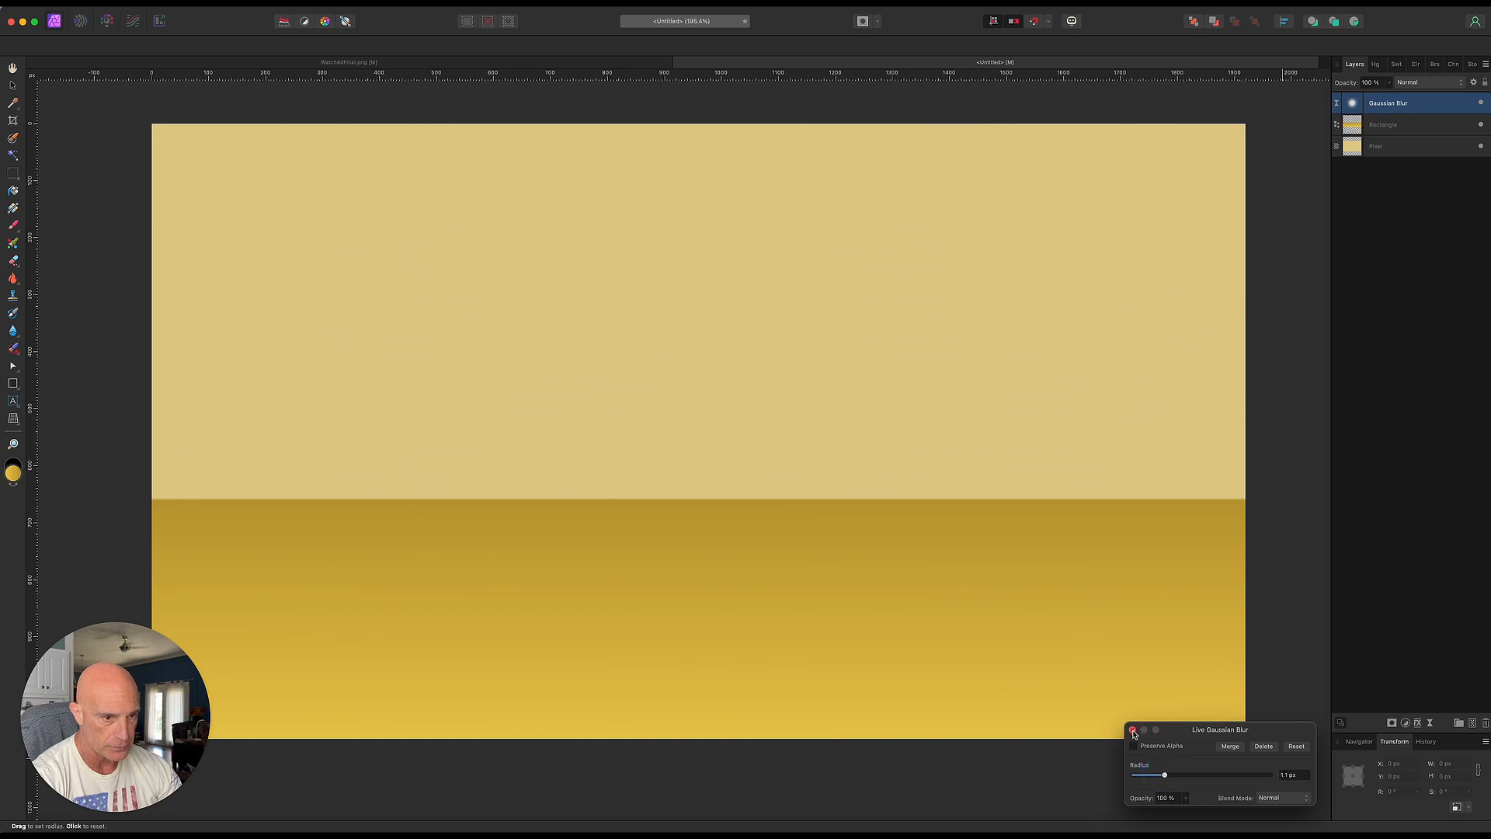
{"action": "left_click", "coordinate": [1133, 731]}
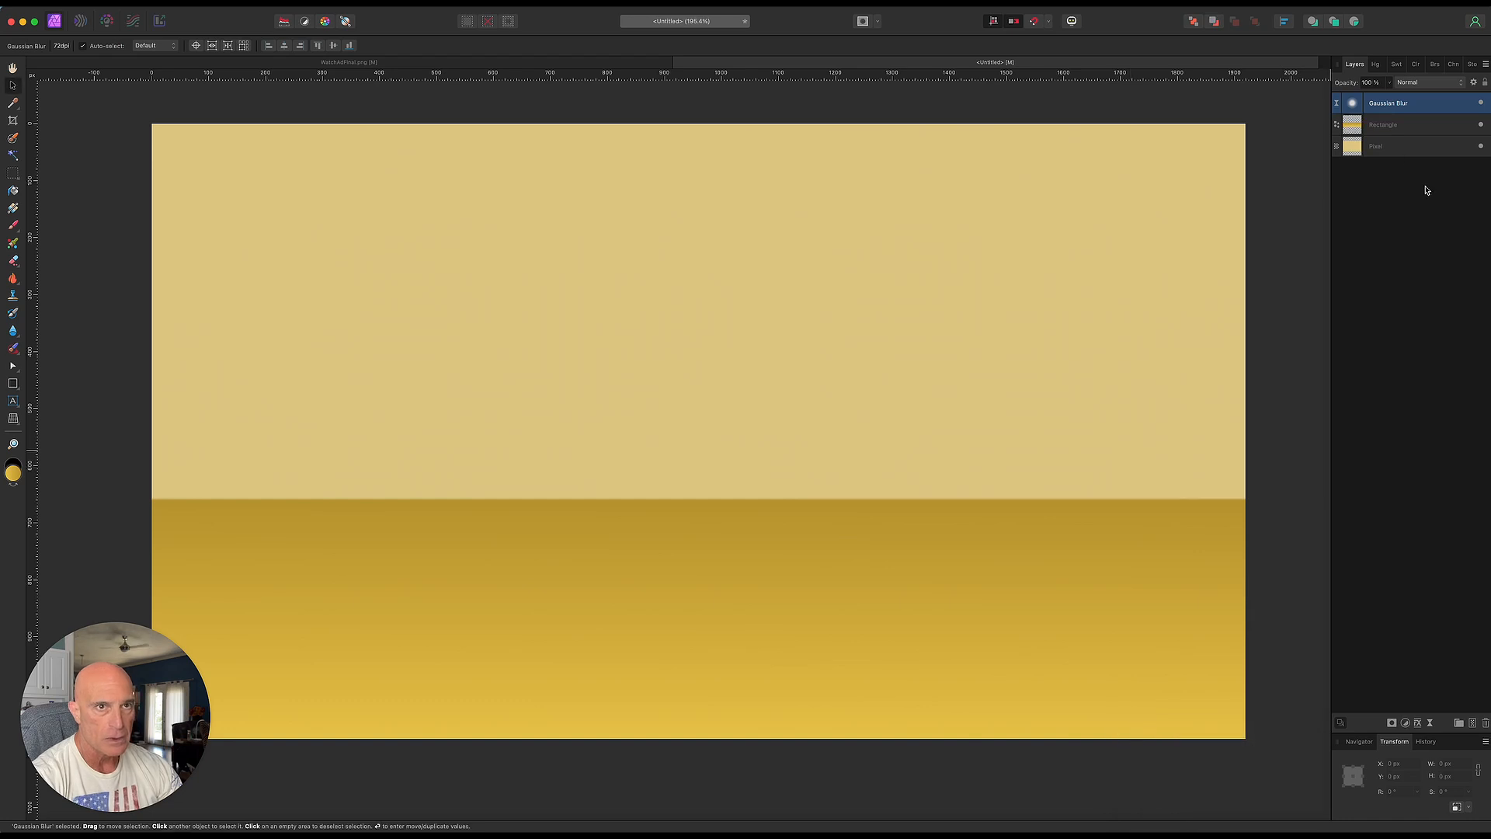
{"action": "left_click_drag", "start_coordinate": [1408, 104], "coordinate": [1404, 129]}
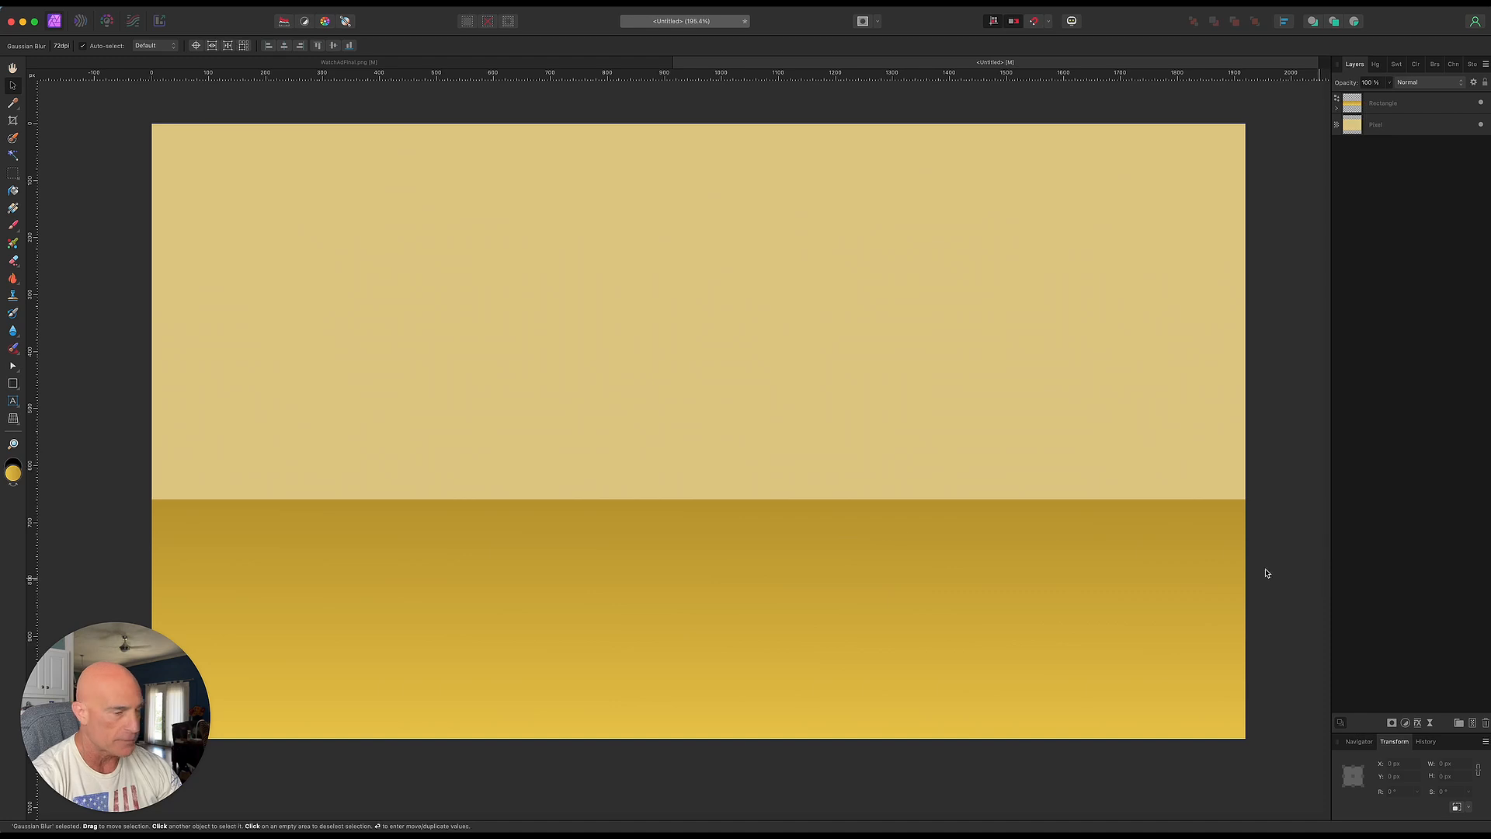
Duplicate the gradient rectangle, rotate the copy to about 149.6° and move it diagonally across the canvas's upper-right corner
{"action": "left_click", "coordinate": [1419, 108]}
{"action": "right_click", "coordinate": [1418, 108]}
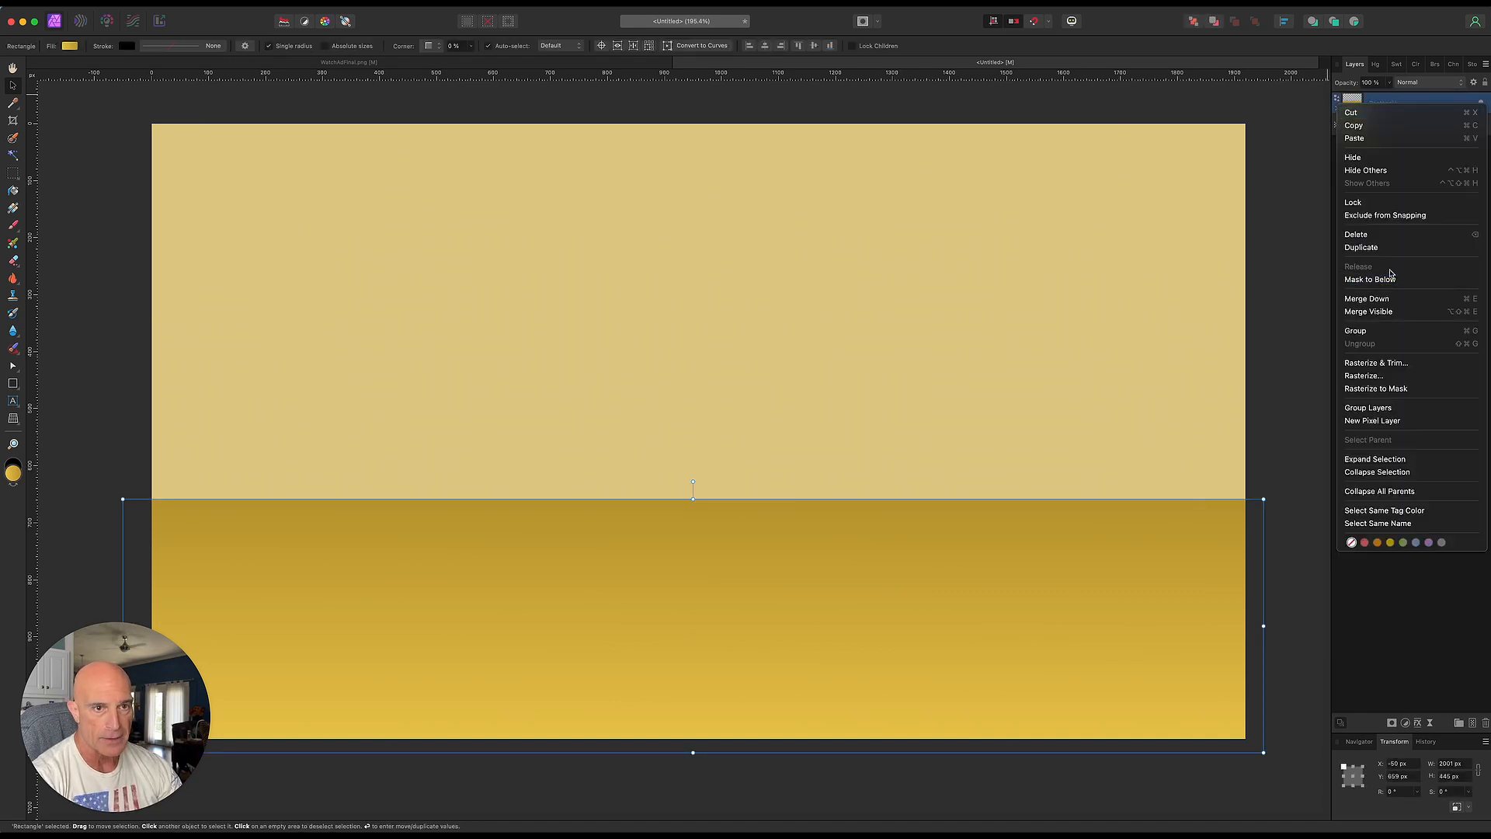
{"action": "left_click", "coordinate": [1361, 248]}
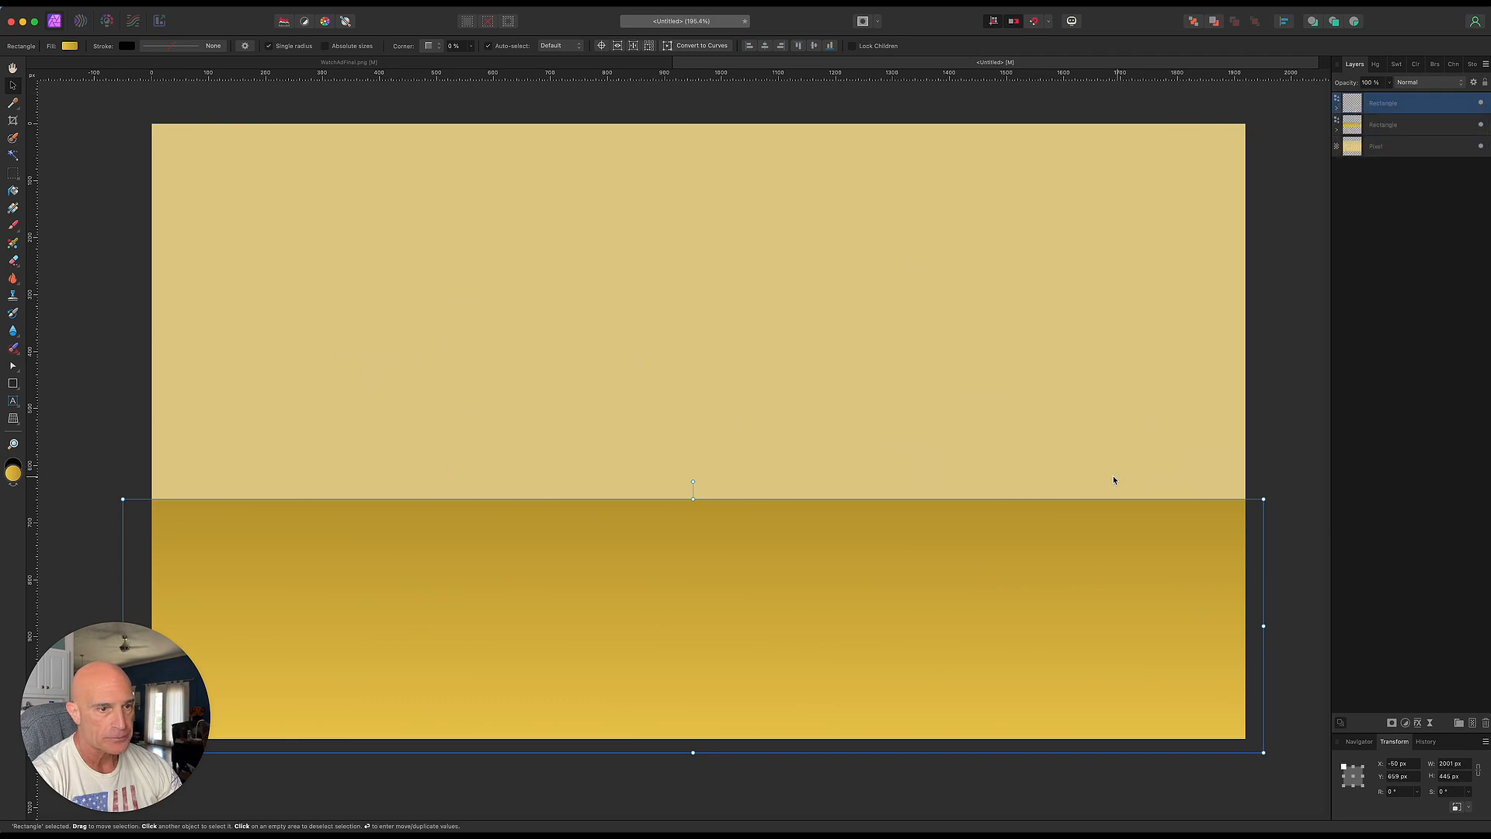
{"action": "left_click_drag", "start_coordinate": [741, 624], "coordinate": [862, 306]}
{"action": "left_click_drag", "start_coordinate": [809, 167], "coordinate": [583, 686]}
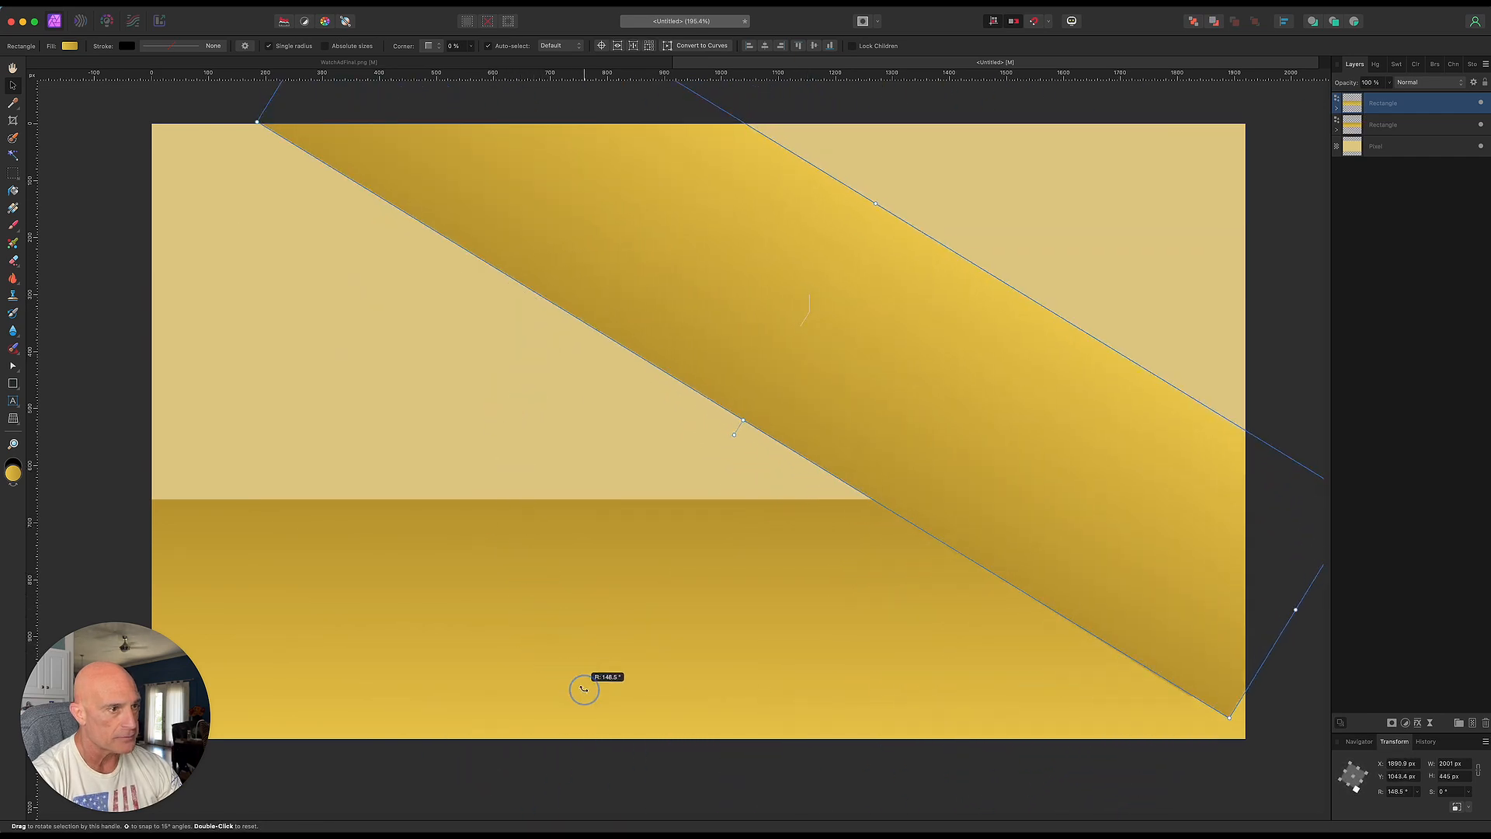
{"action": "left_click_drag", "start_coordinate": [902, 410], "coordinate": [1006, 252]}
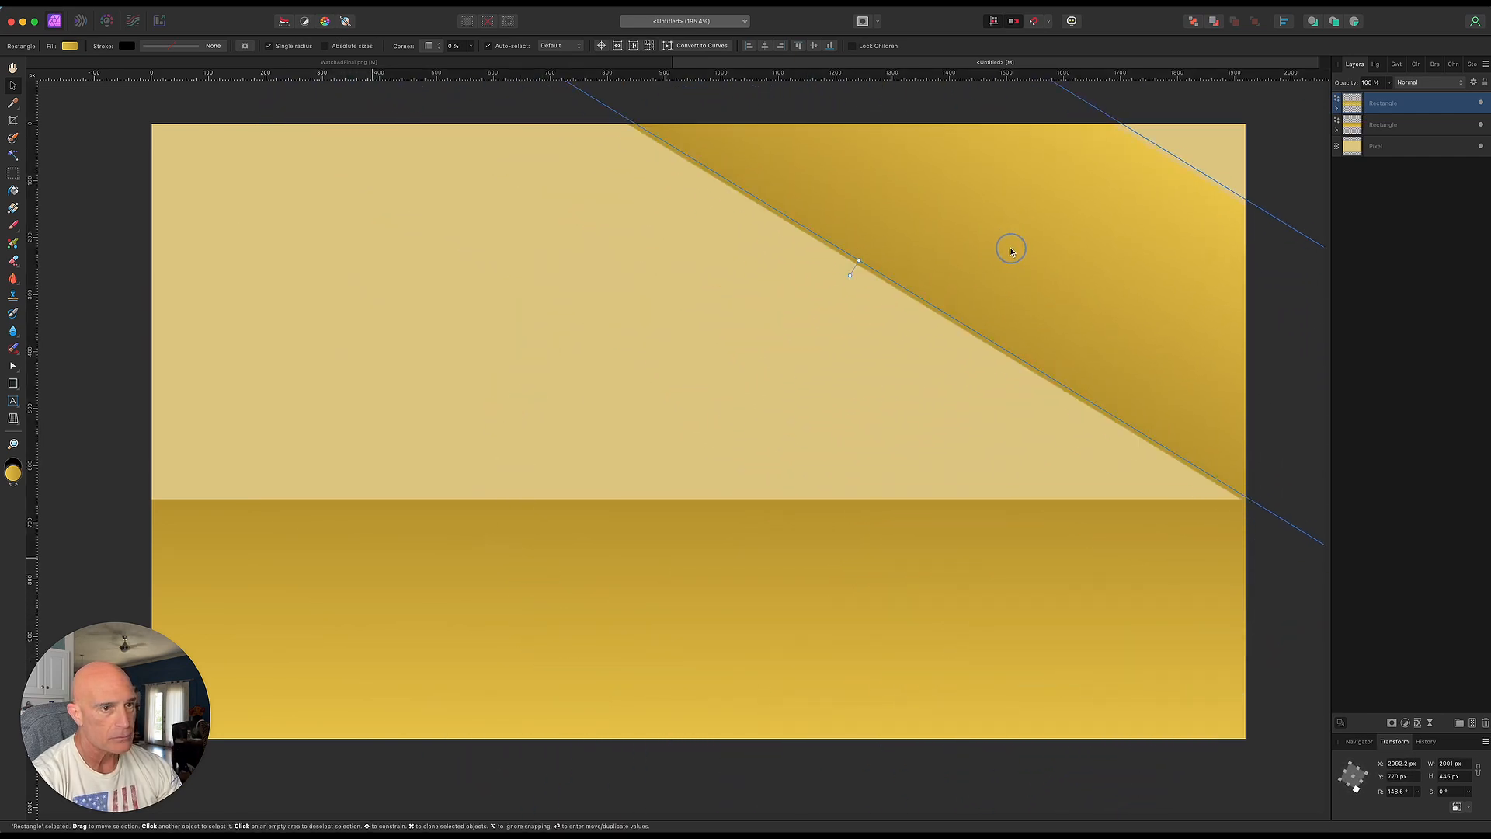
Resize the rotated rectangle to about 1506 × 618 px and reposition it so that it fully covers the canvas's upper-right corner
{"action": "scroll", "coordinate": [910, 362], "scroll_direction": "down", "scroll_amount": 4}
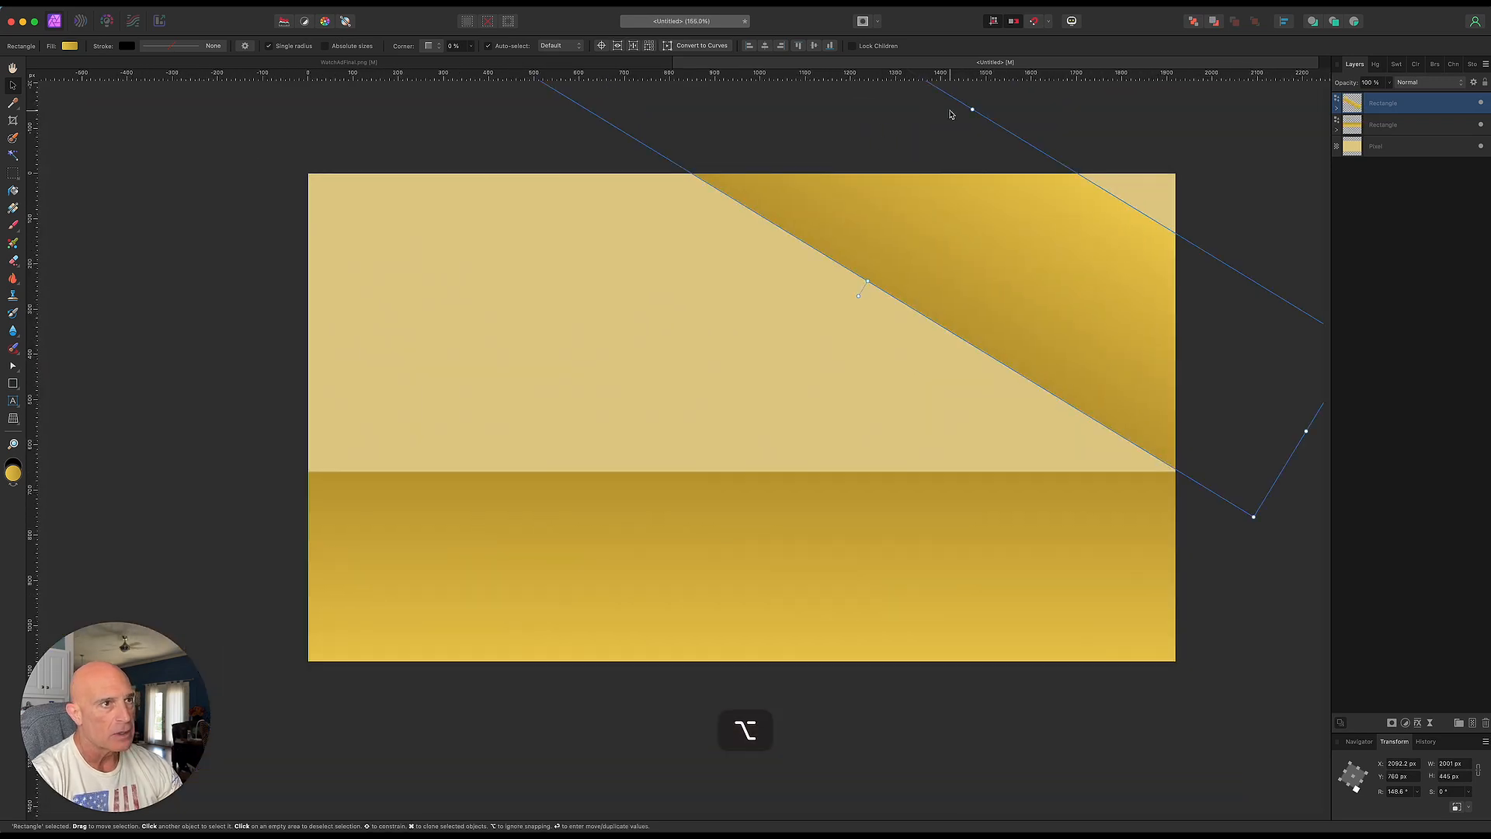
{"action": "left_click_drag", "start_coordinate": [1307, 431], "coordinate": [1212, 372]}
{"action": "left_click_drag", "start_coordinate": [984, 306], "coordinate": [1158, 464]}
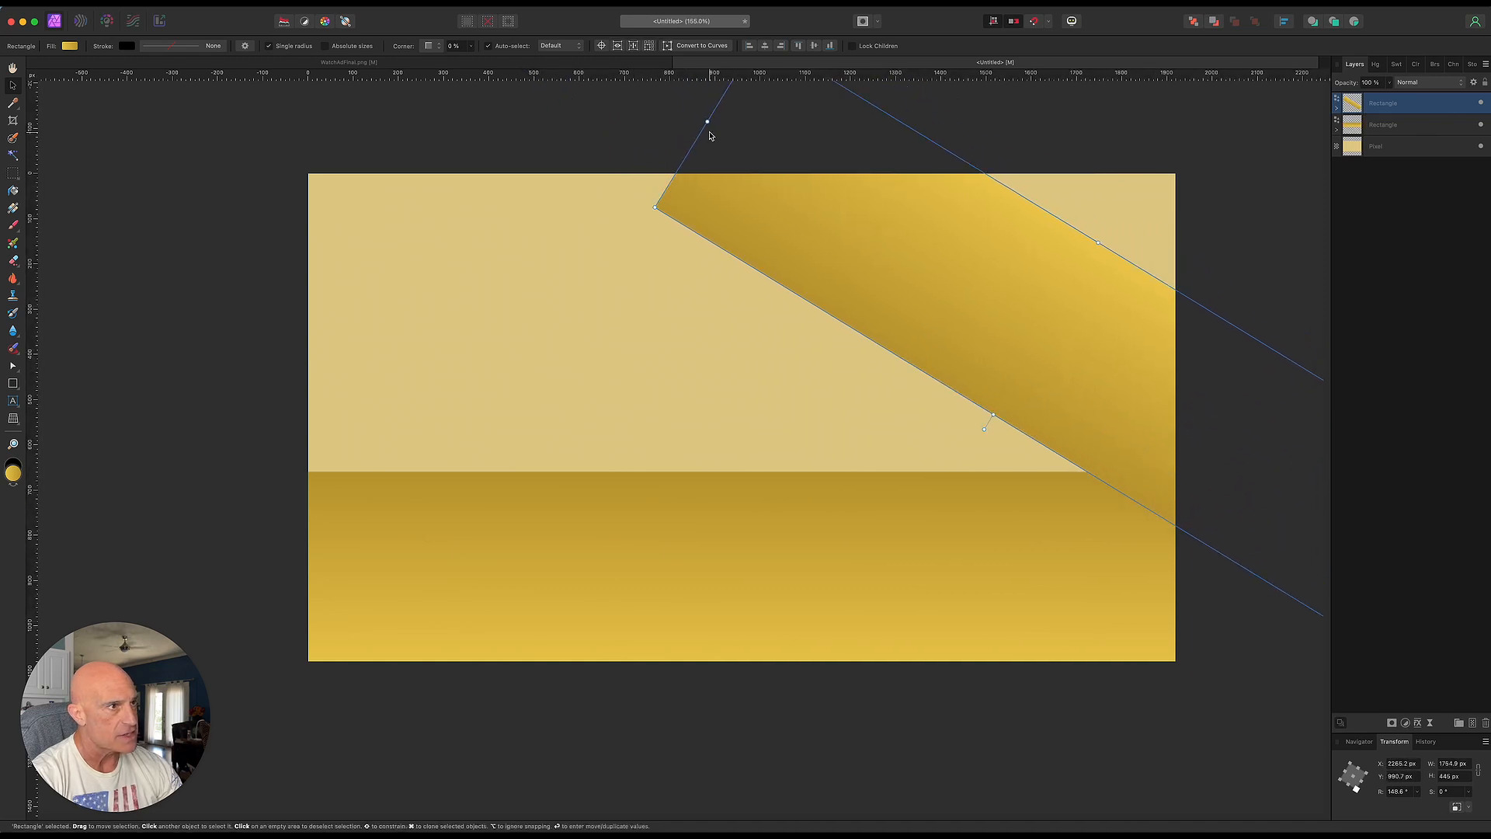
{"action": "left_click_drag", "start_coordinate": [706, 119], "coordinate": [800, 183]}
{"action": "left_click_drag", "start_coordinate": [969, 283], "coordinate": [851, 221]}
{"action": "left_click_drag", "start_coordinate": [1030, 207], "coordinate": [1077, 145]}
{"action": "left_click_drag", "start_coordinate": [1028, 286], "coordinate": [1051, 210]}
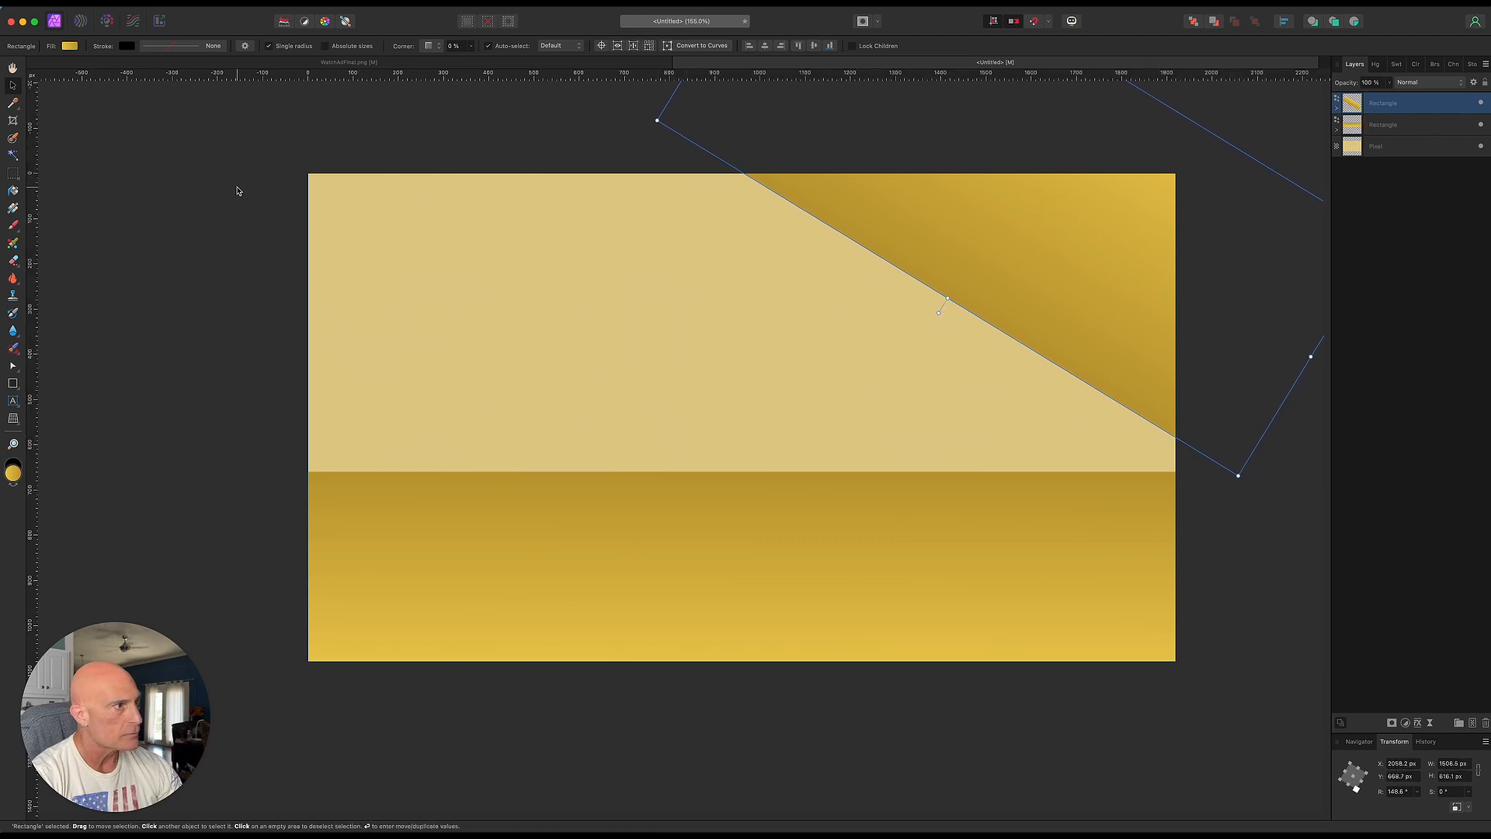
Deselect the rotated rectangle, examine the background shadows in the finished watch ad, and return to the untitled document
{"action": "left_click", "coordinate": [218, 203]}
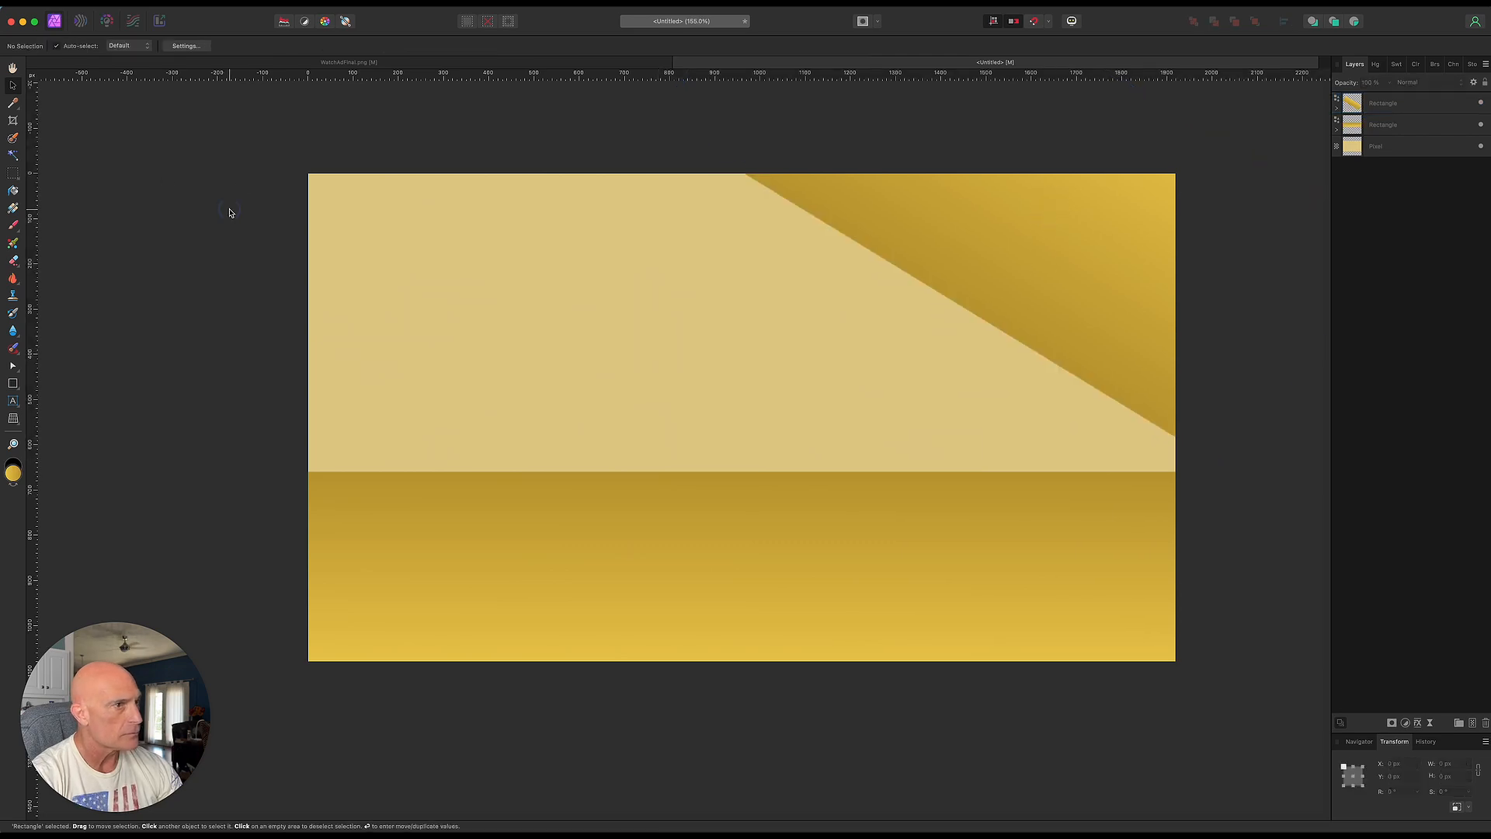
{"action": "left_click", "coordinate": [413, 67]}
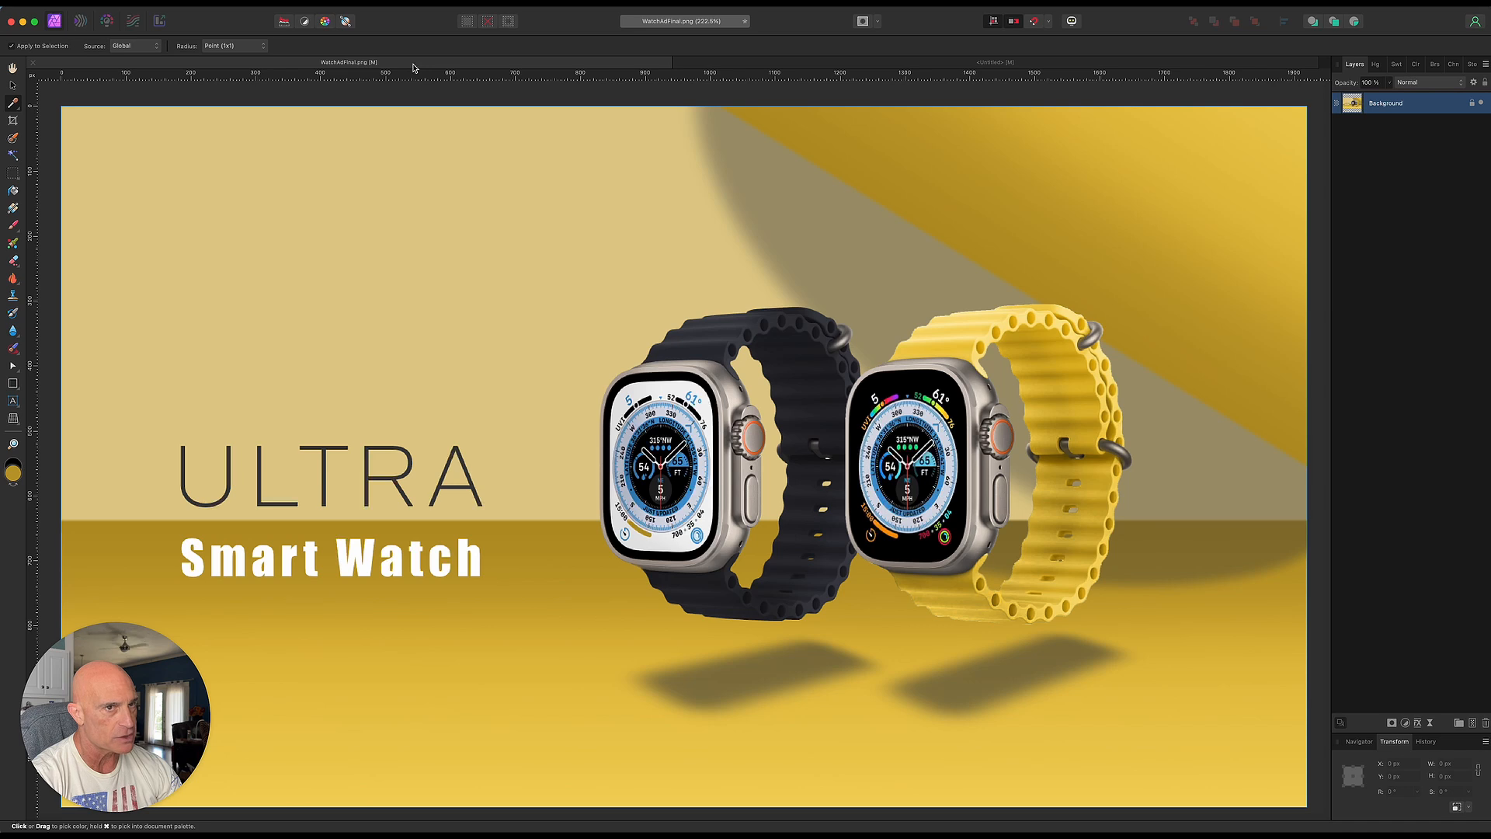
{"action": "left_click", "coordinate": [713, 69]}
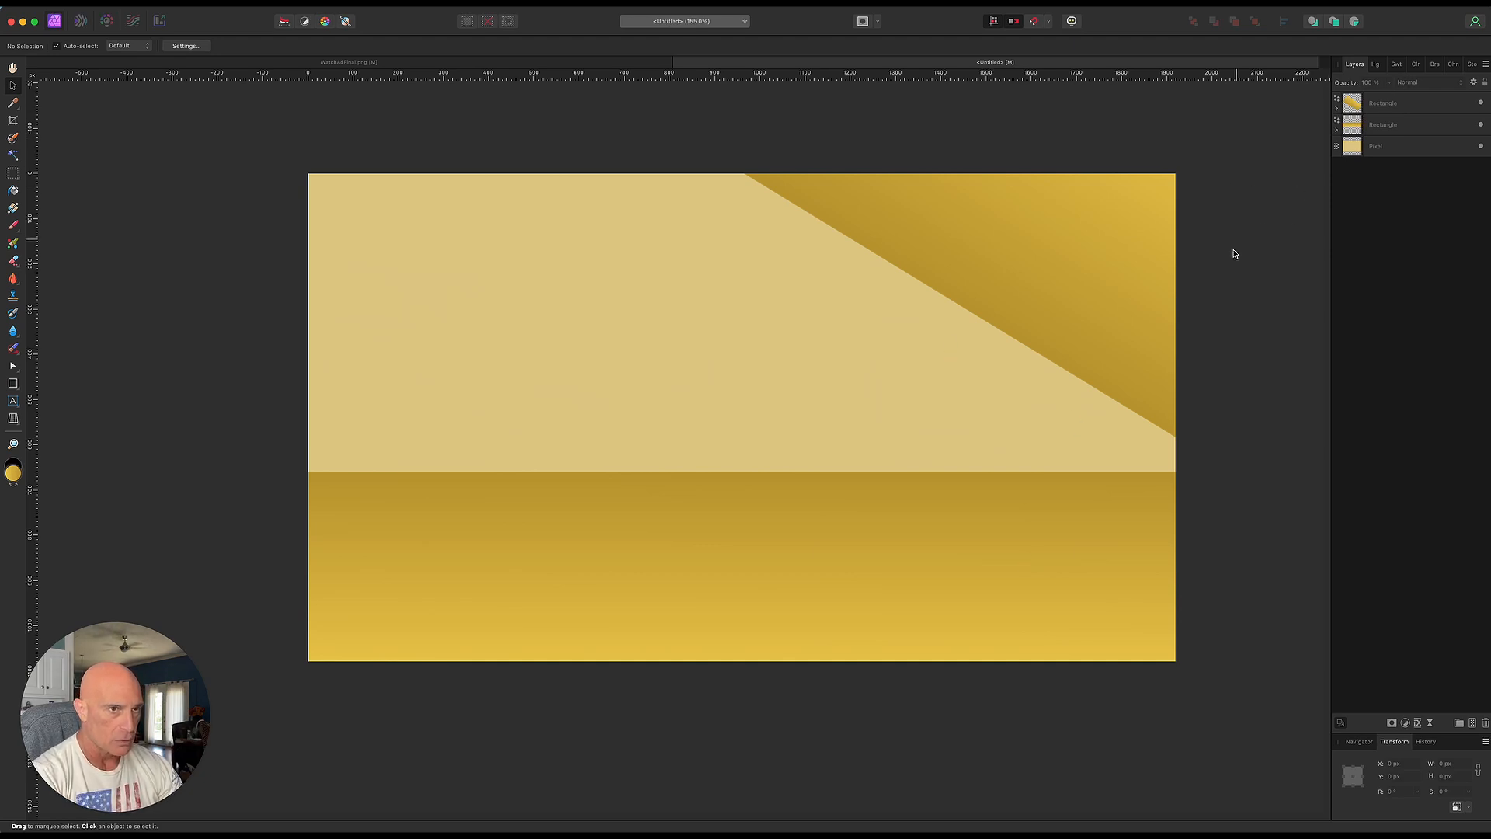
Draw an ellipse about 1674 × 557 px across the canvas, directly above the beige background layer
{"action": "left_click", "coordinate": [1418, 148]}
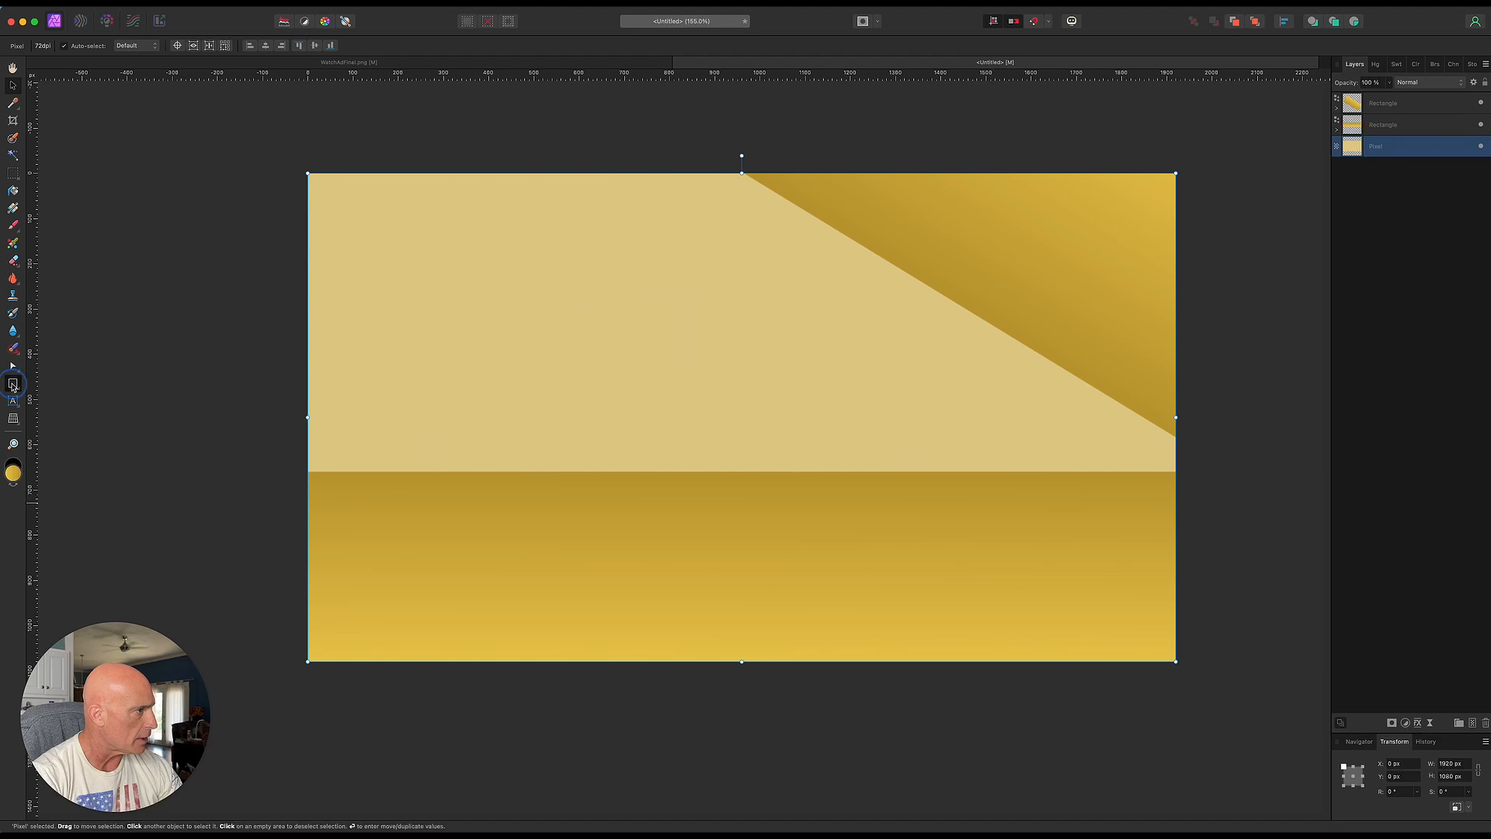
{"action": "left_click", "coordinate": [11, 384]}
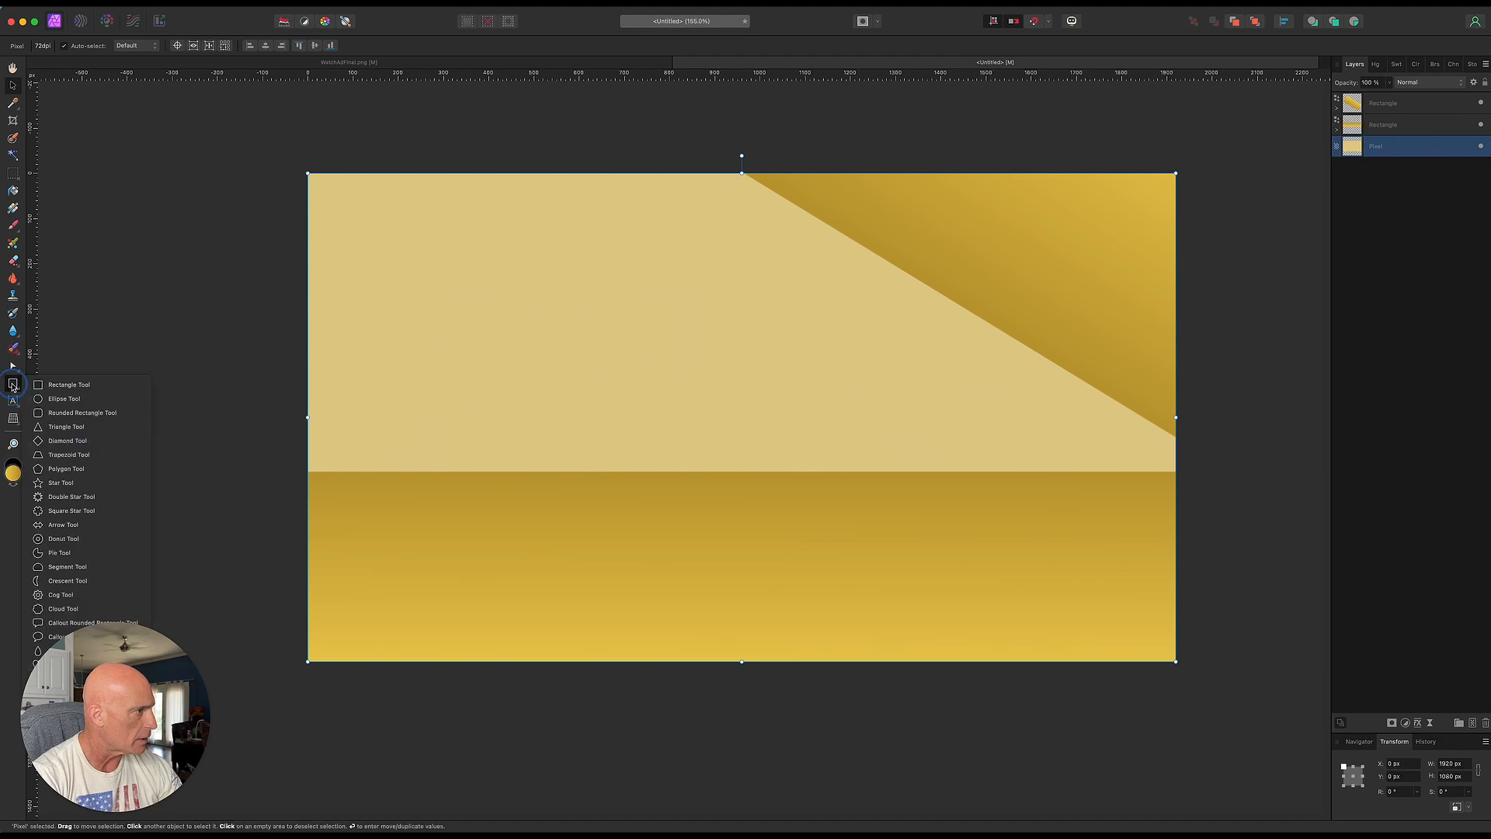
{"action": "left_click", "coordinate": [52, 399]}
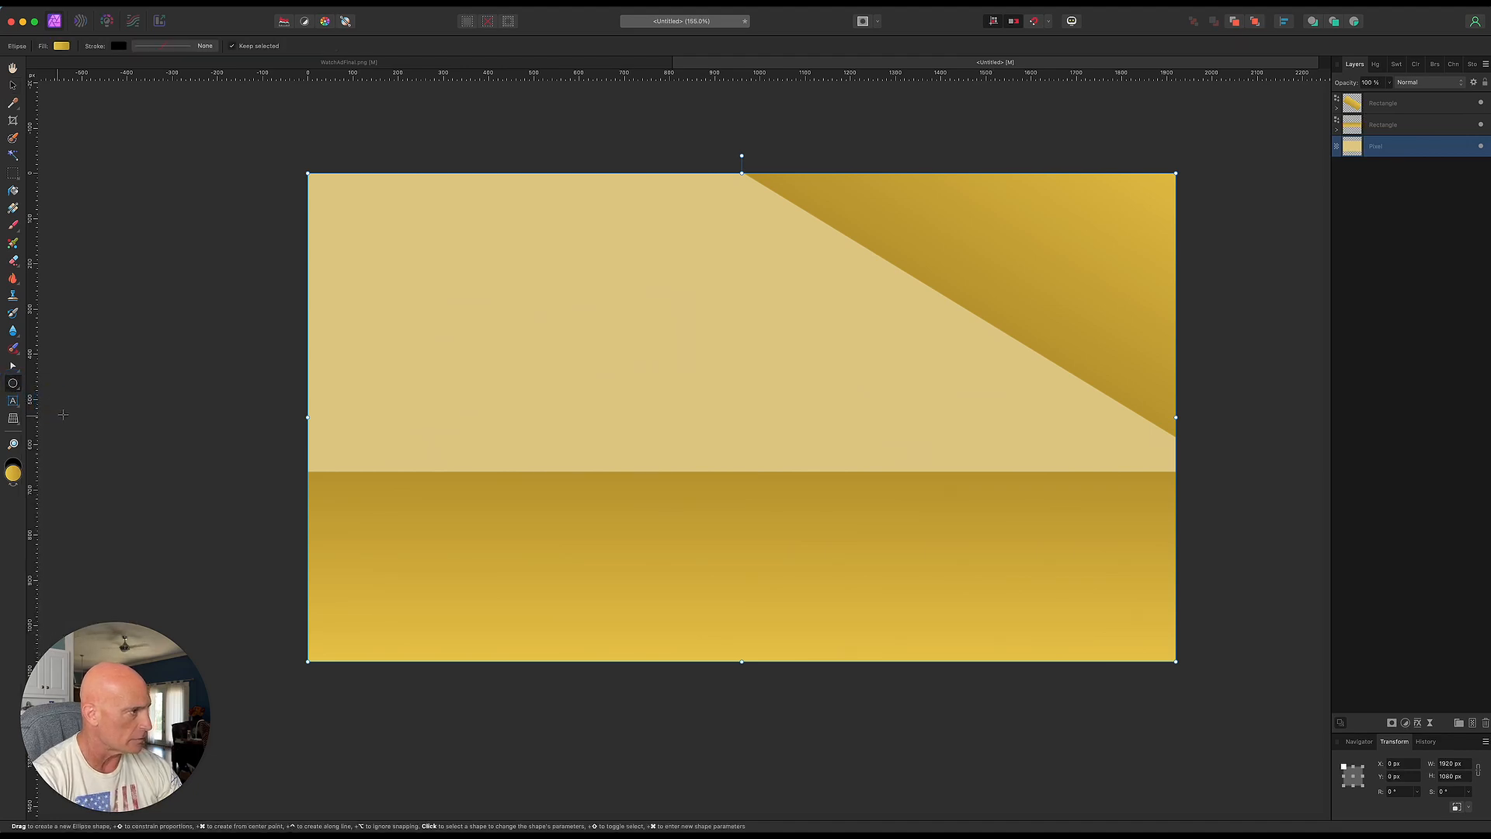
{"action": "left_click_drag", "start_coordinate": [423, 284], "coordinate": [1172, 531]}
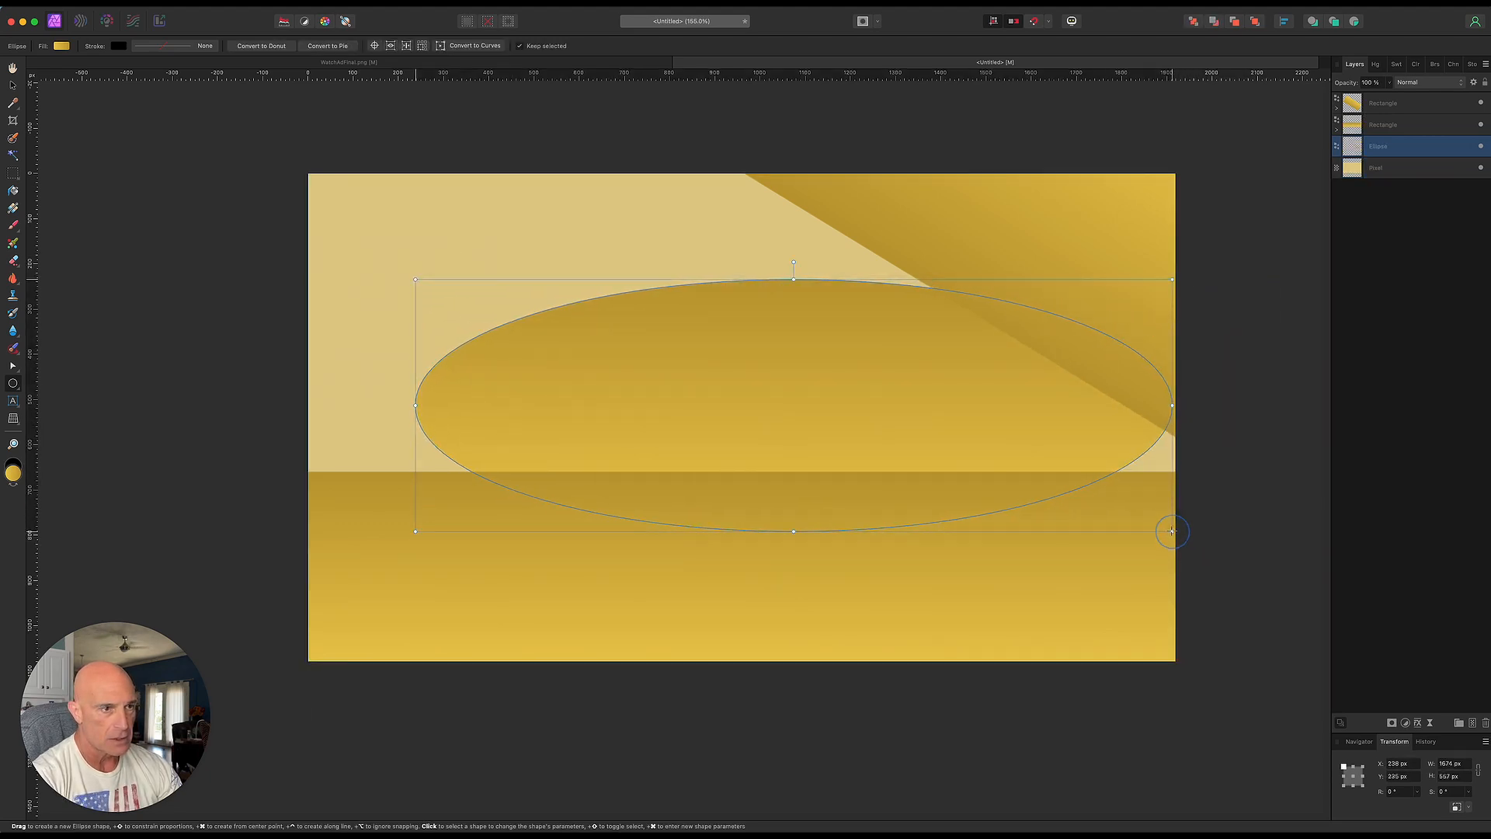
Replace the ellipse's gradient fill with solid dark grey #3D3D3D
{"action": "left_click", "coordinate": [62, 47]}
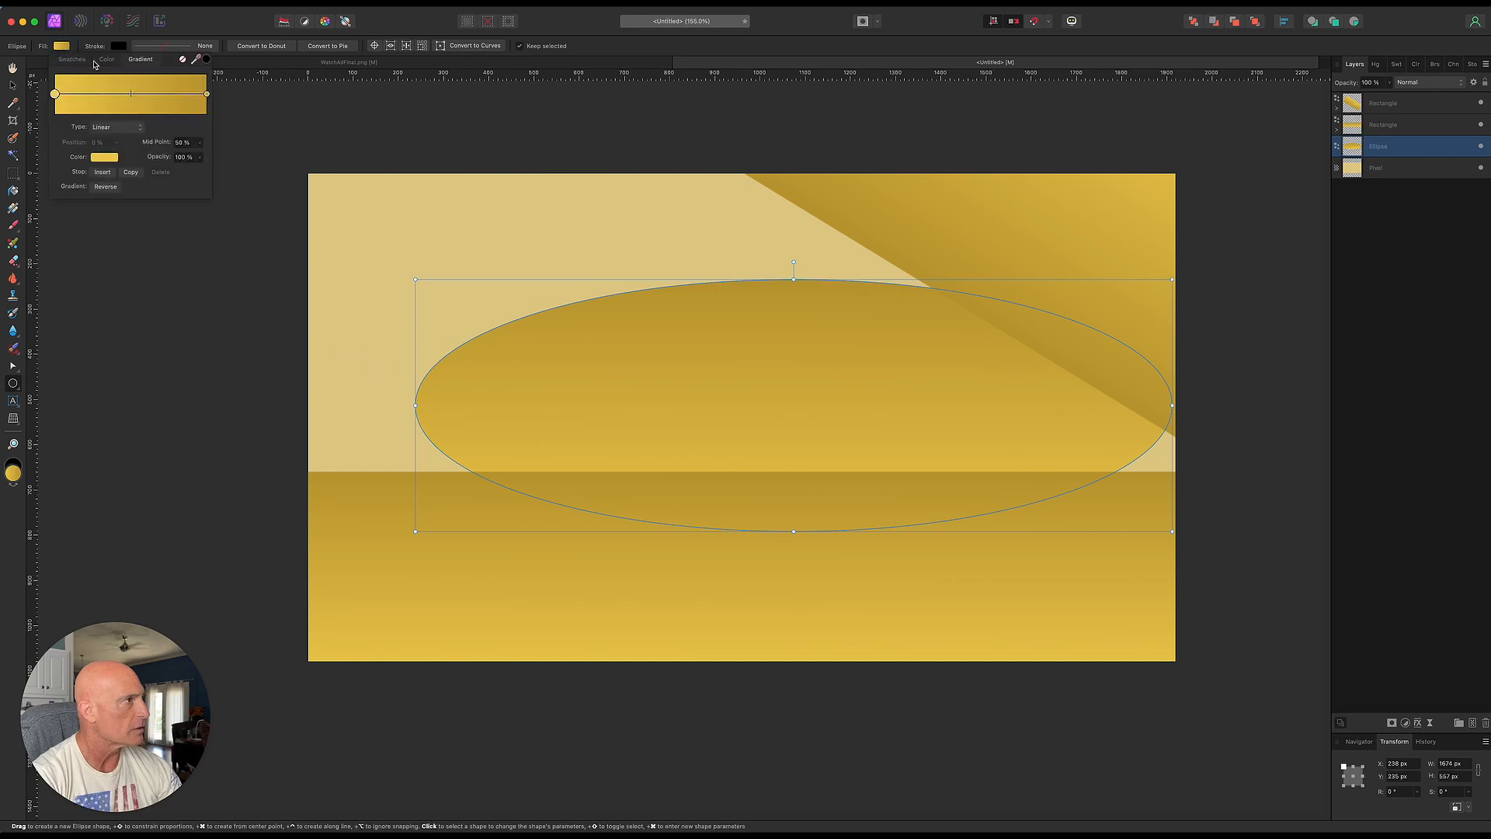
{"action": "left_click", "coordinate": [107, 60]}
{"action": "left_click_drag", "start_coordinate": [121, 127], "coordinate": [130, 112]}
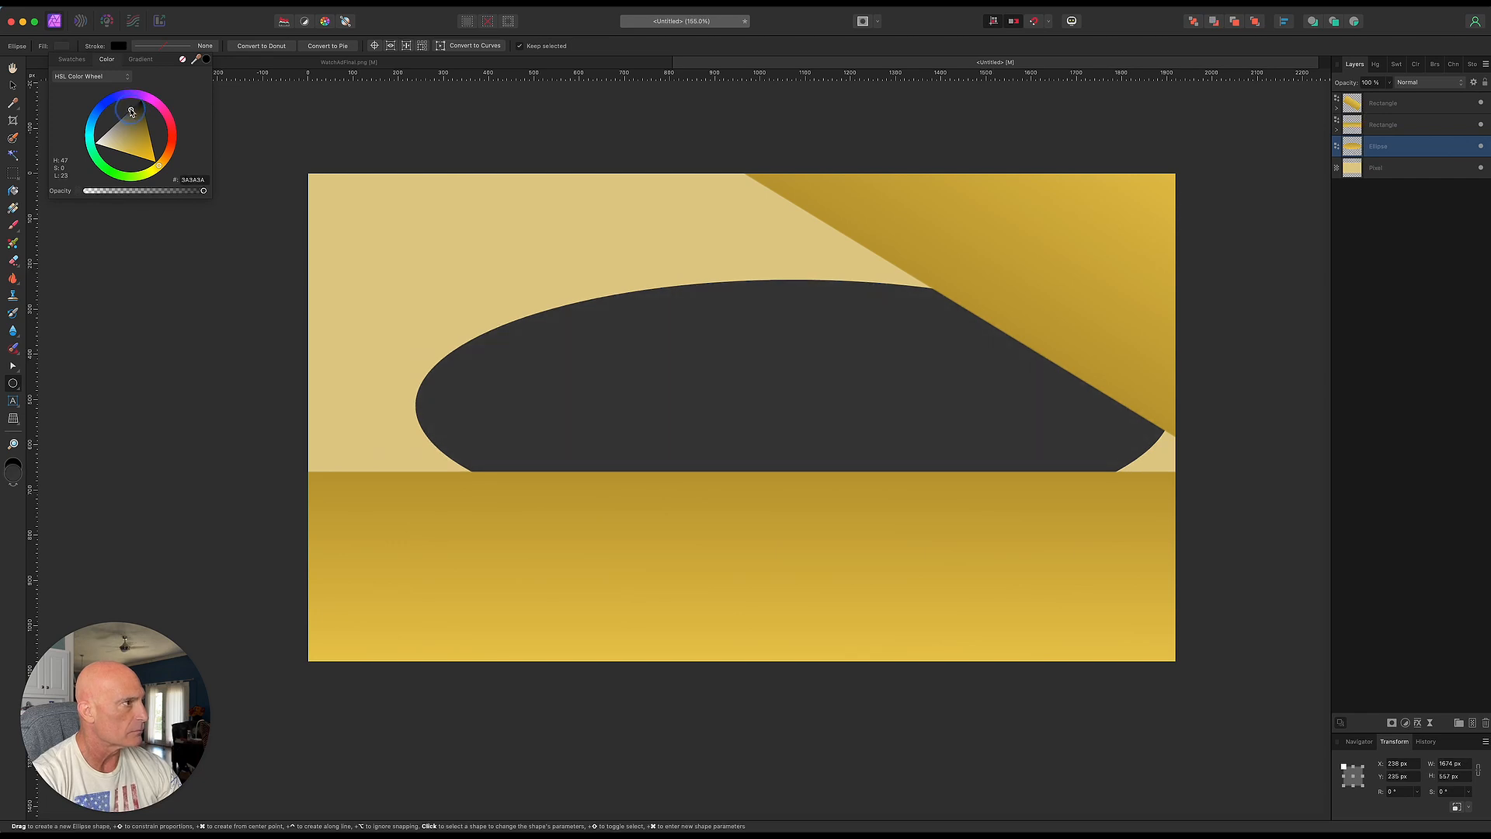
{"action": "left_click_drag", "start_coordinate": [130, 112], "coordinate": [130, 112]}
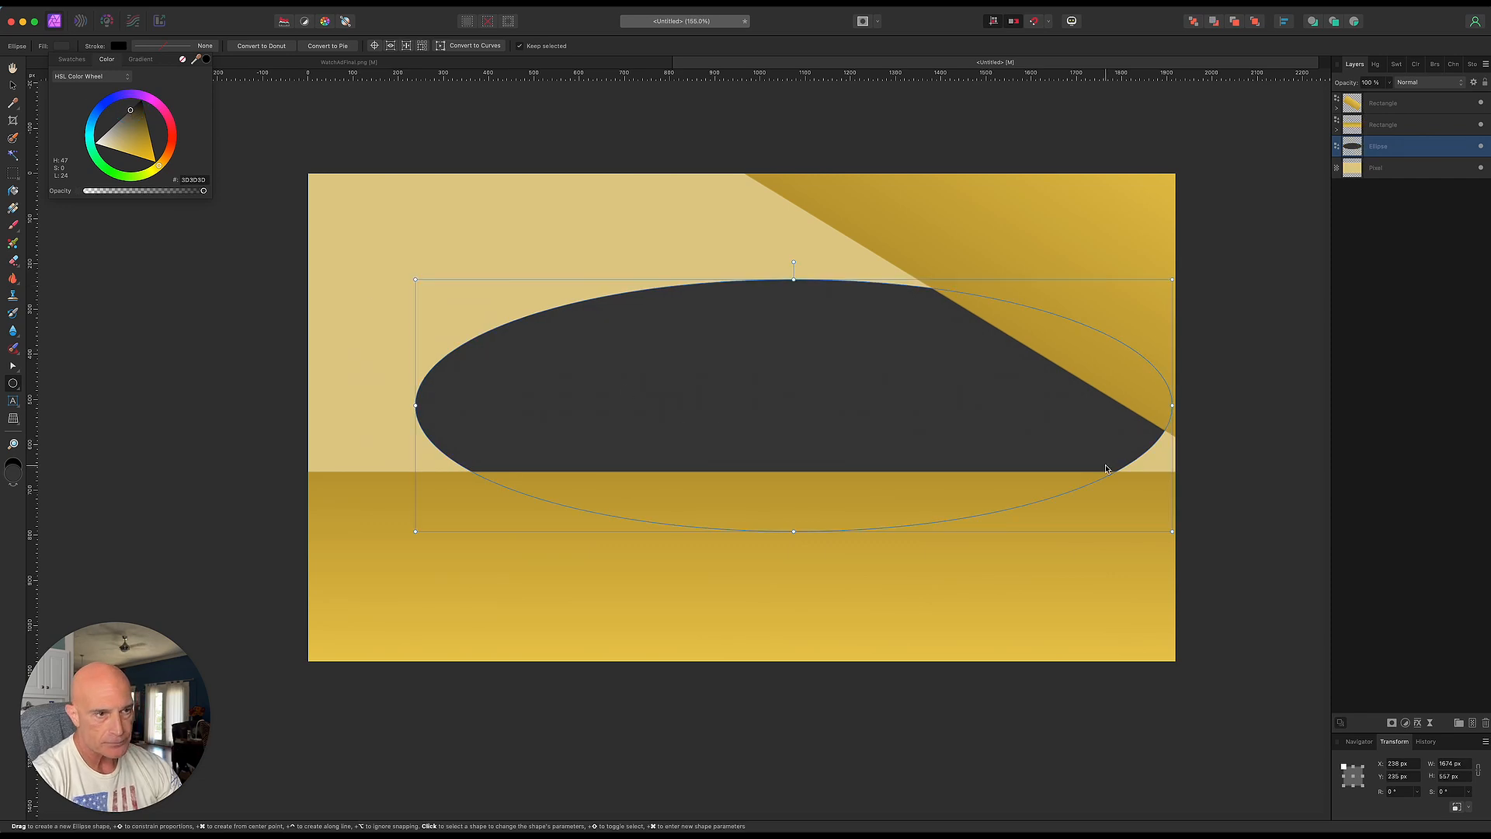
Rotate the dark ellipse to about -33.9° and move it behind the diagonal gold rectangle at the canvas's upper-right corner
{"action": "left_click_drag", "start_coordinate": [794, 262], "coordinate": [907, 241]}
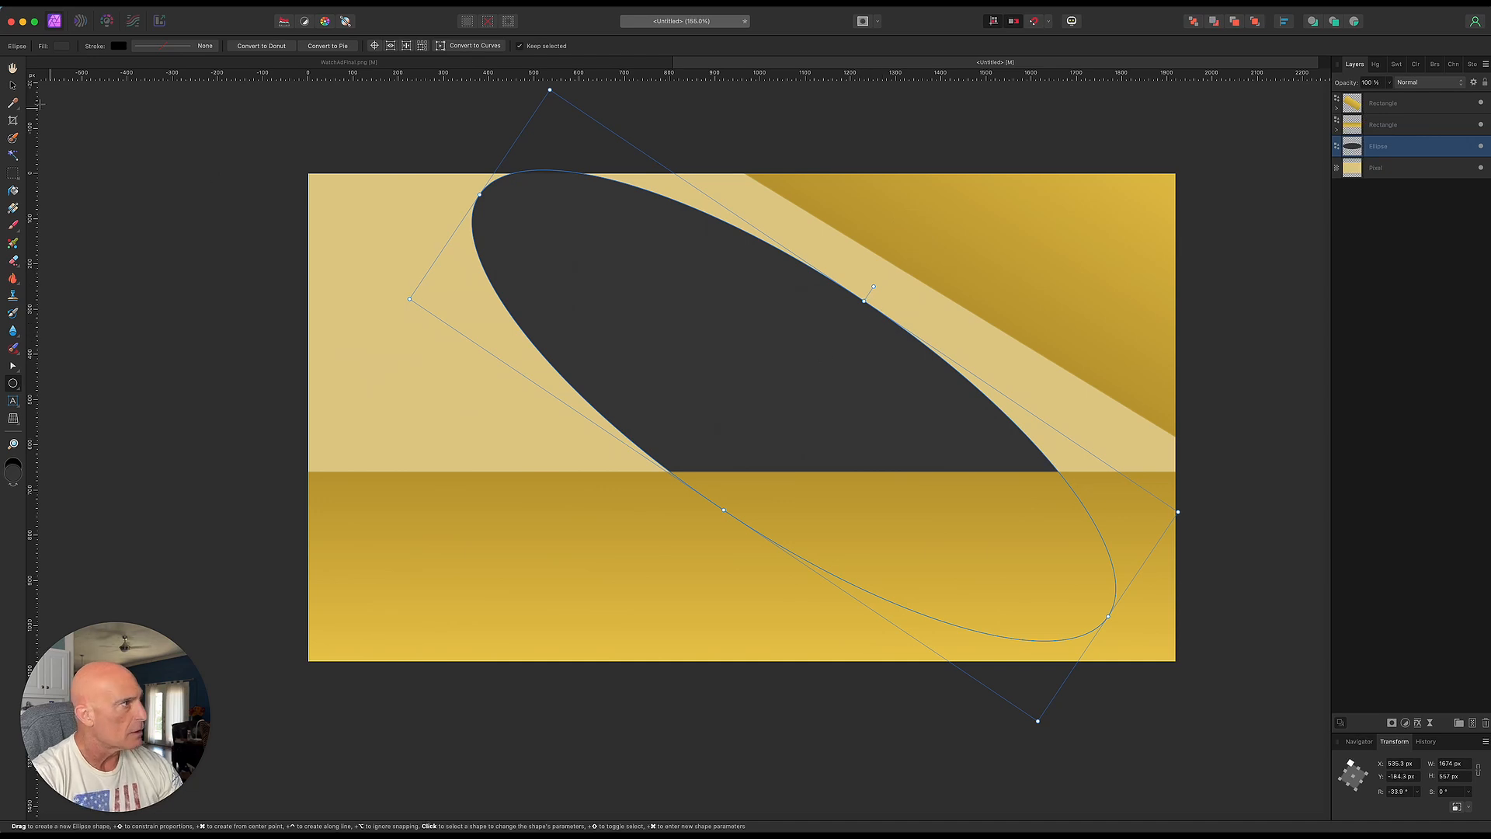
{"action": "left_click", "coordinate": [11, 86]}
{"action": "left_click_drag", "start_coordinate": [808, 402], "coordinate": [1026, 346]}
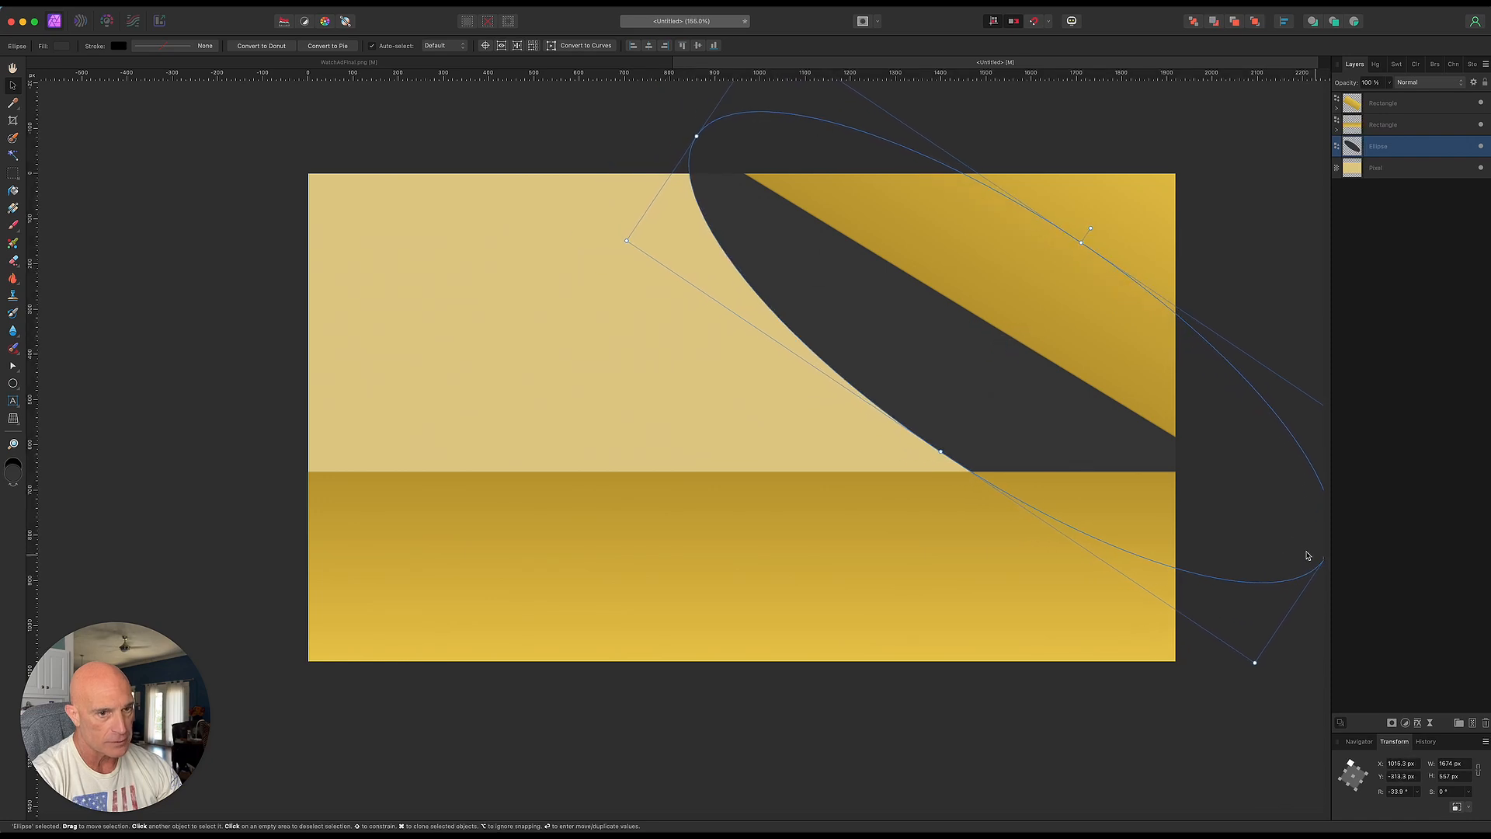
Shrink the rotated ellipse to about 1272 × 474 px so its curve starts near the diagonal rectangle's upper tip
{"action": "scroll", "coordinate": [1241, 538], "scroll_direction": "down", "scroll_amount": 4}
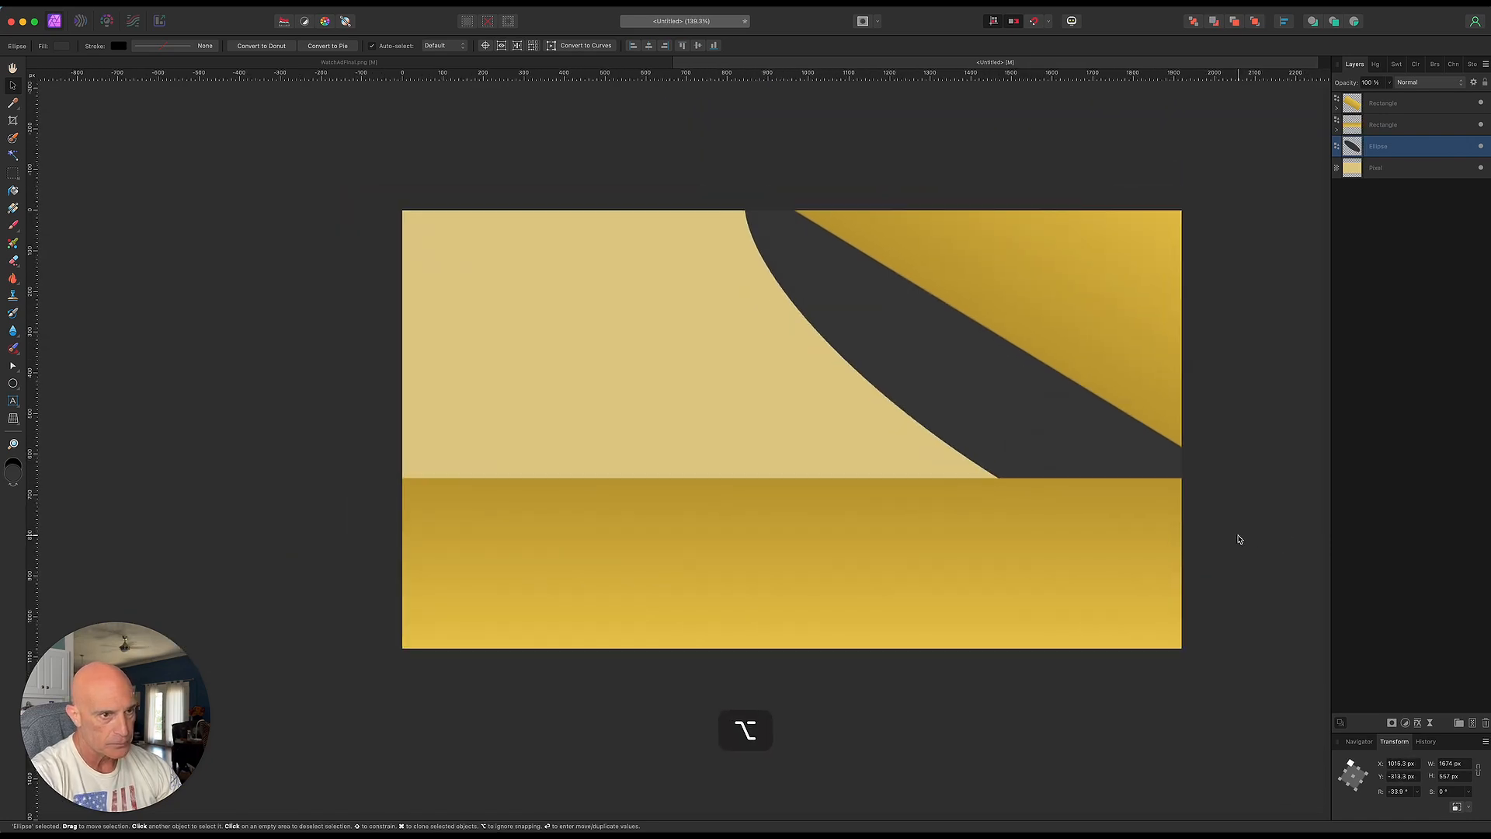
{"action": "left_click_drag", "start_coordinate": [1307, 553], "coordinate": [1224, 494]}
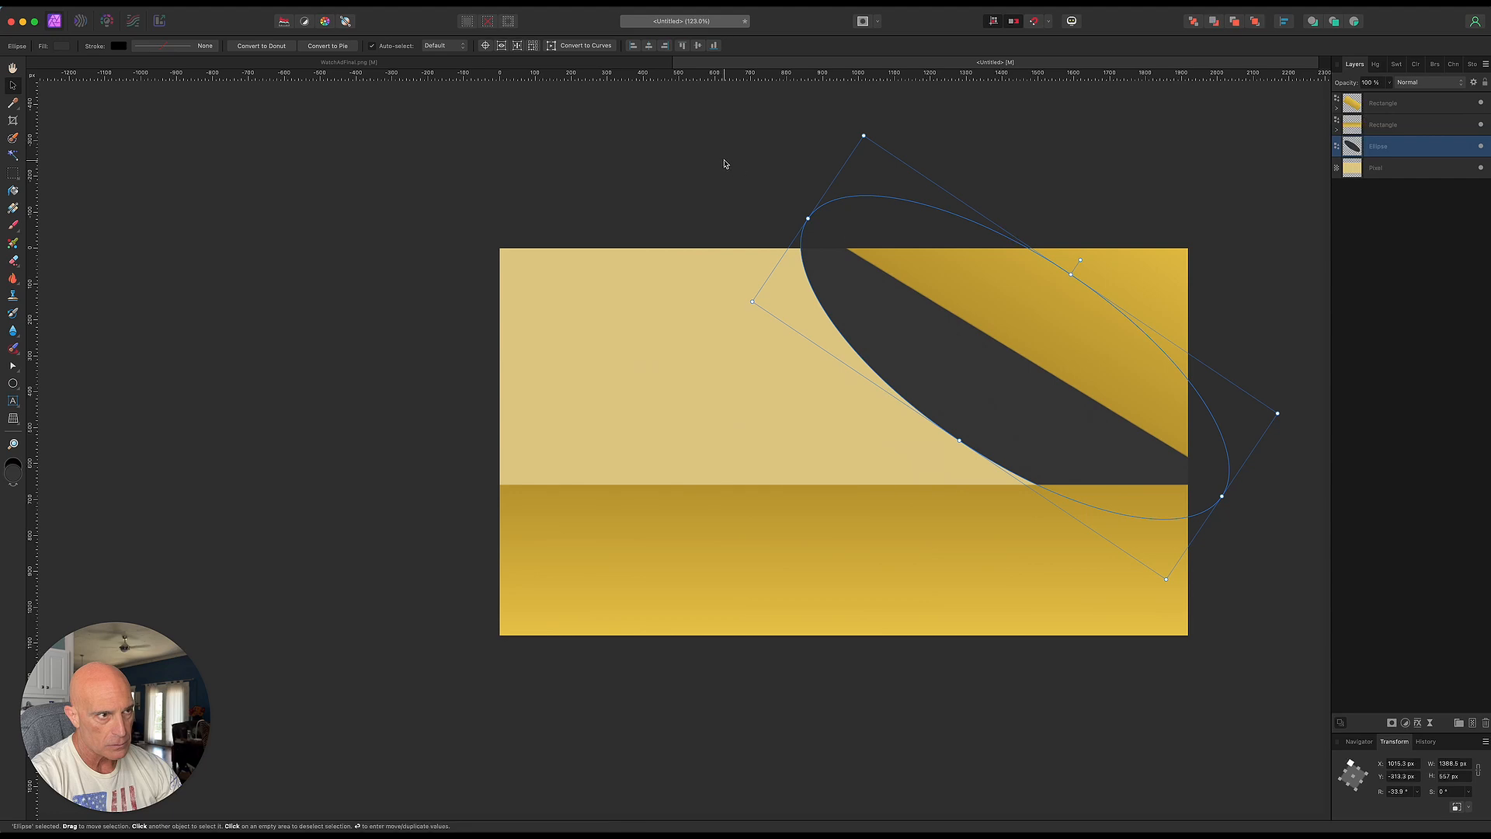
{"action": "left_click_drag", "start_coordinate": [808, 218], "coordinate": [847, 234]}
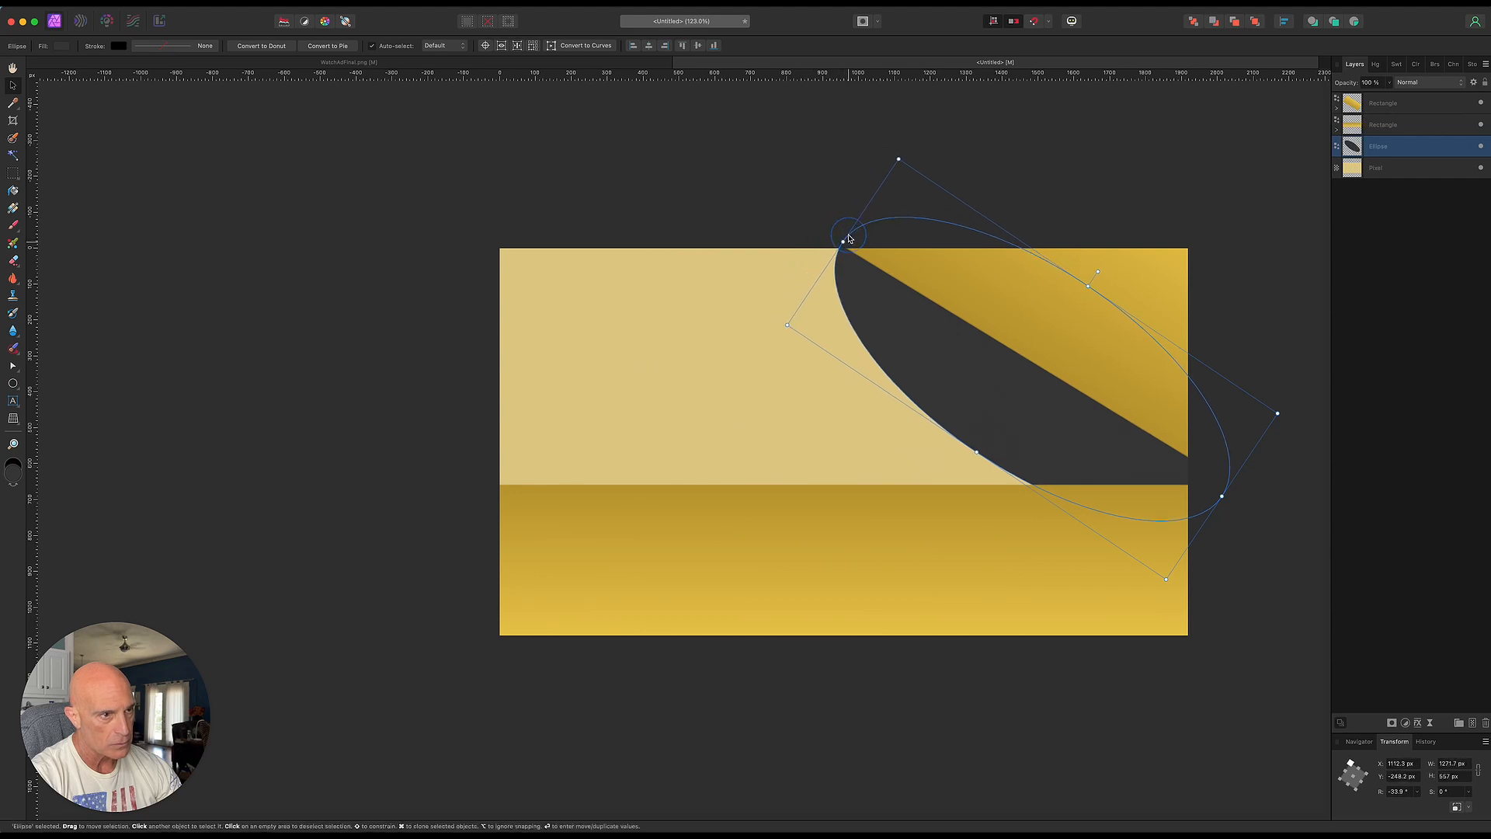
{"action": "left_click_drag", "start_coordinate": [976, 450], "coordinate": [994, 428]}
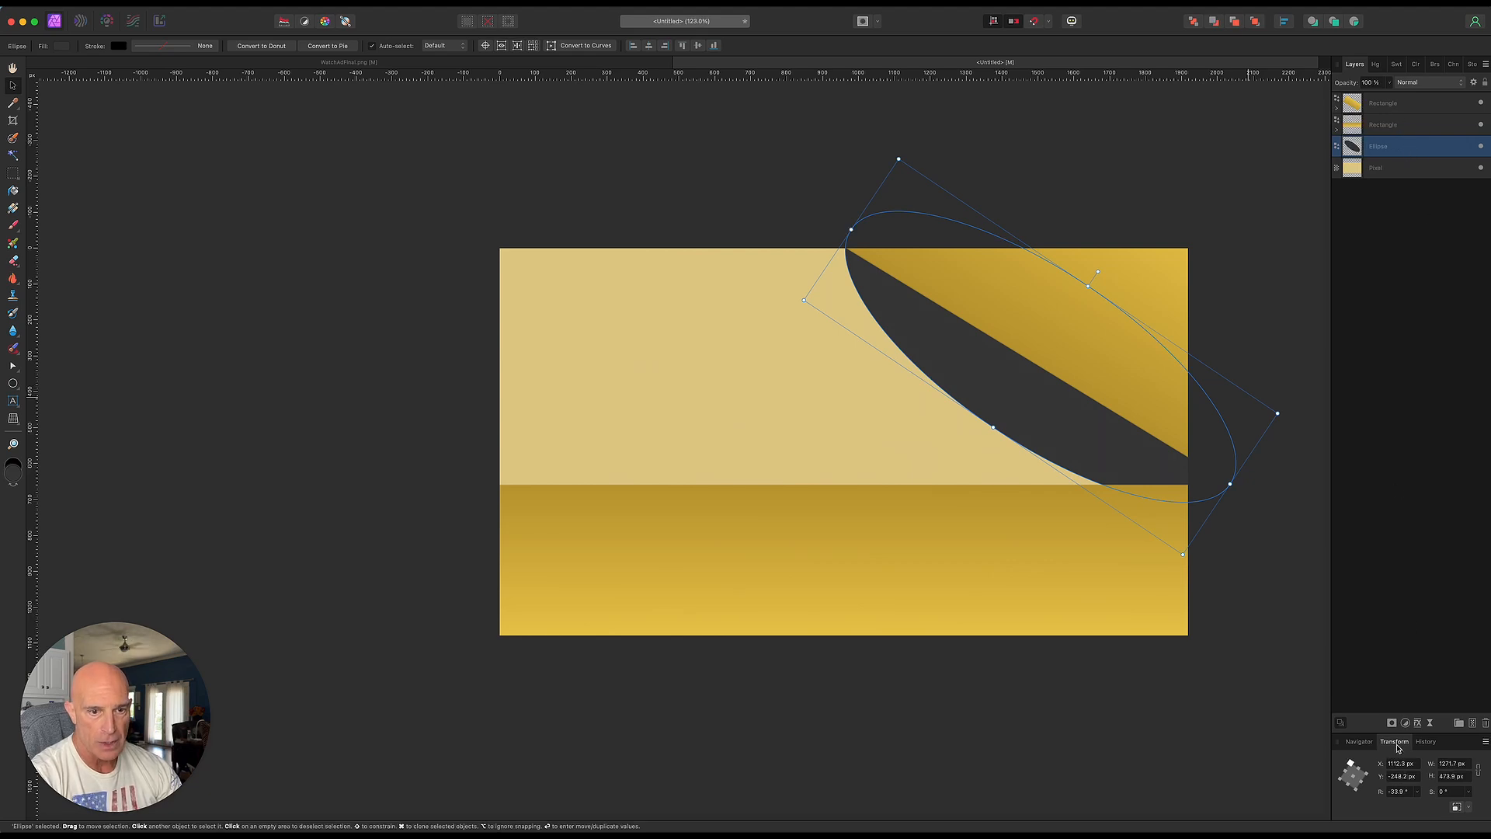
Add a live Gaussian Blur with a radius of about 10.5 px to the dark ellipse
{"action": "left_click", "coordinate": [1430, 725]}
{"action": "left_click", "coordinate": [1413, 732]}
{"action": "left_click_drag", "start_coordinate": [1133, 775], "coordinate": [1193, 774]}
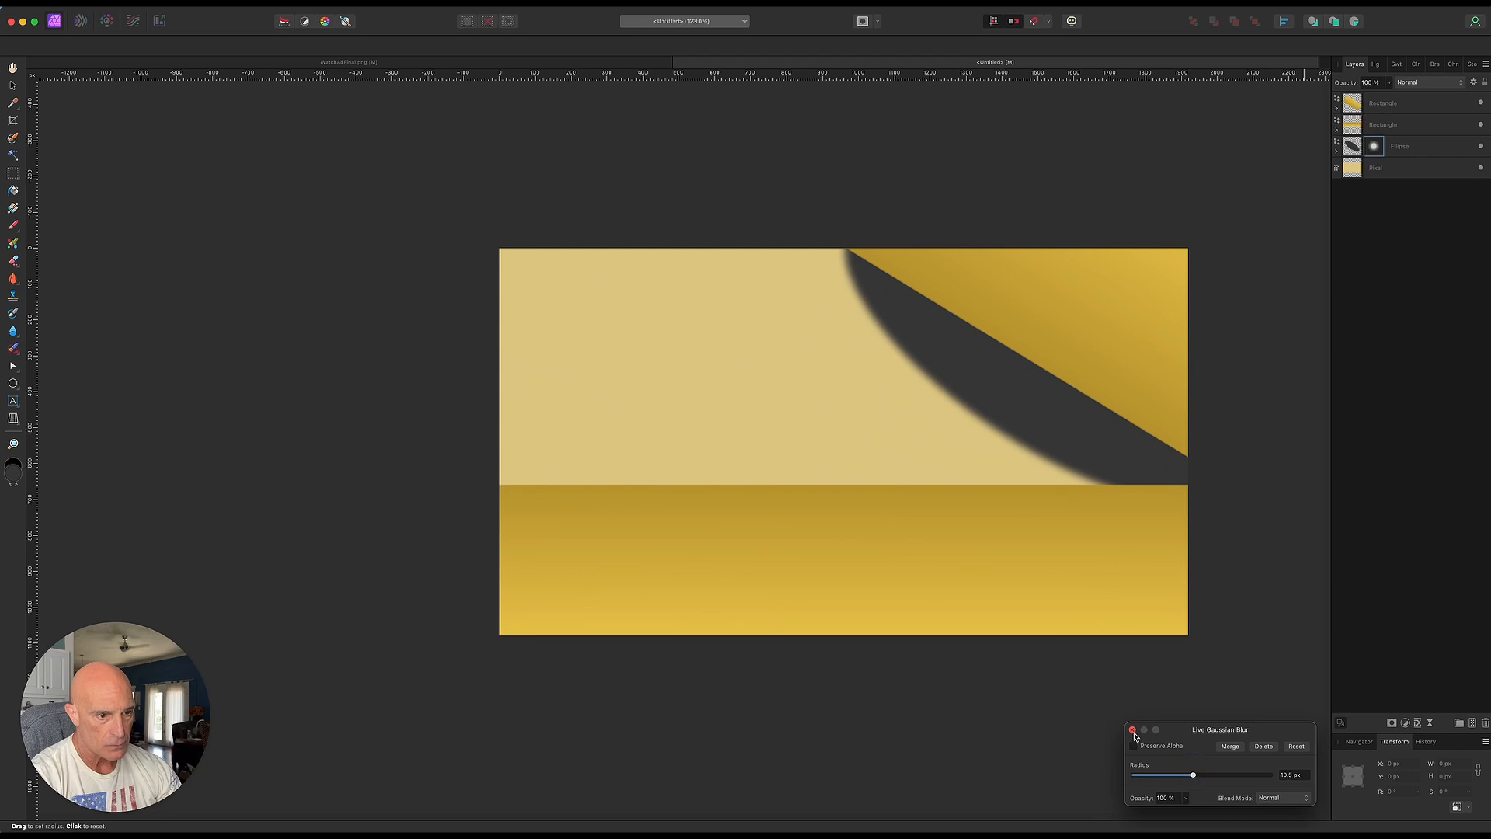
{"action": "left_click", "coordinate": [1132, 730]}
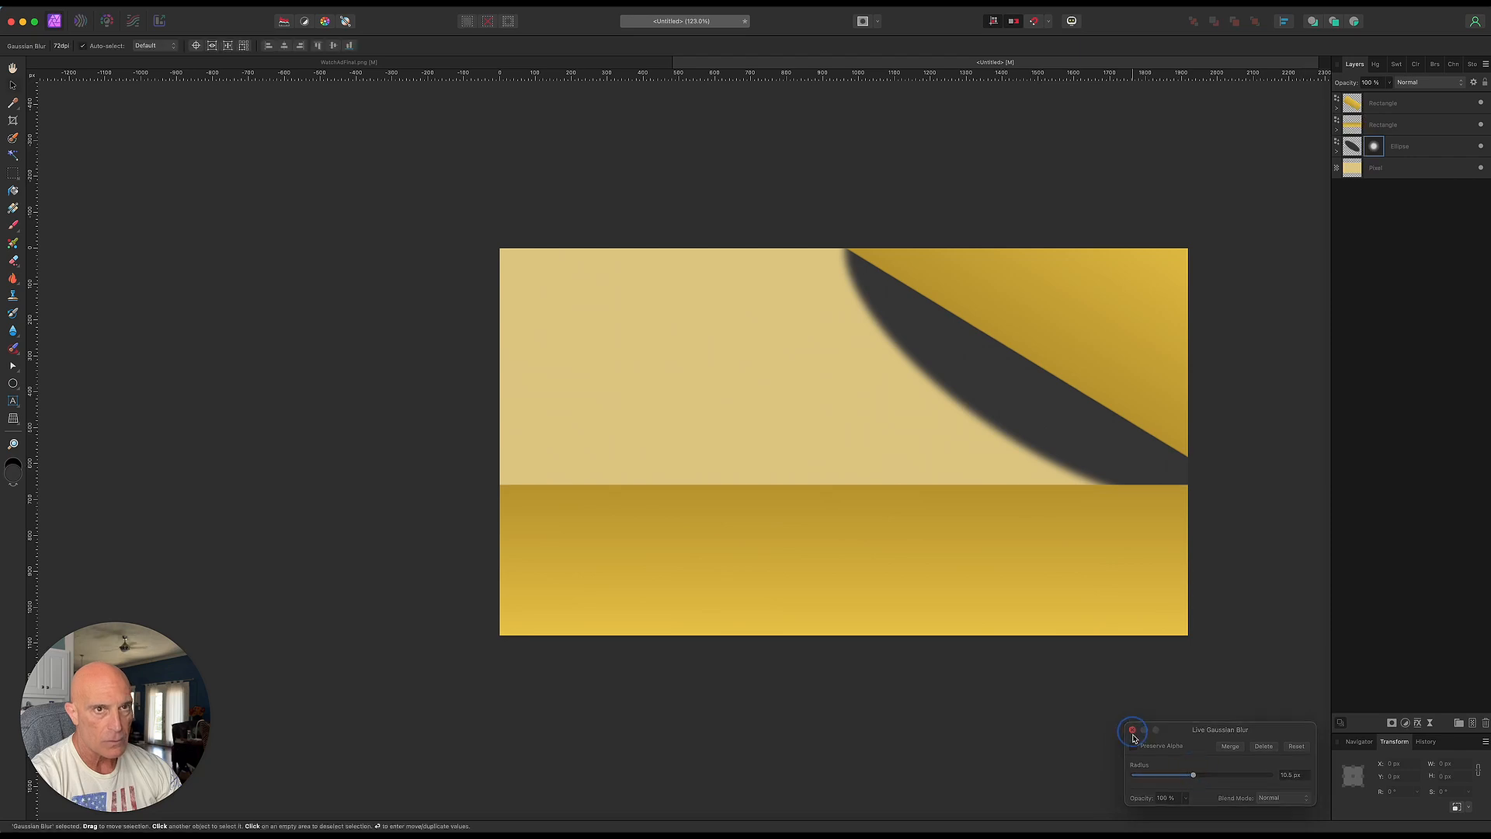
Lower the blurred ellipse layer's opacity to 48%
{"action": "left_click", "coordinate": [1435, 146]}
{"action": "left_click", "coordinate": [1391, 86]}
{"action": "left_click_drag", "start_coordinate": [1389, 94], "coordinate": [1338, 108]}
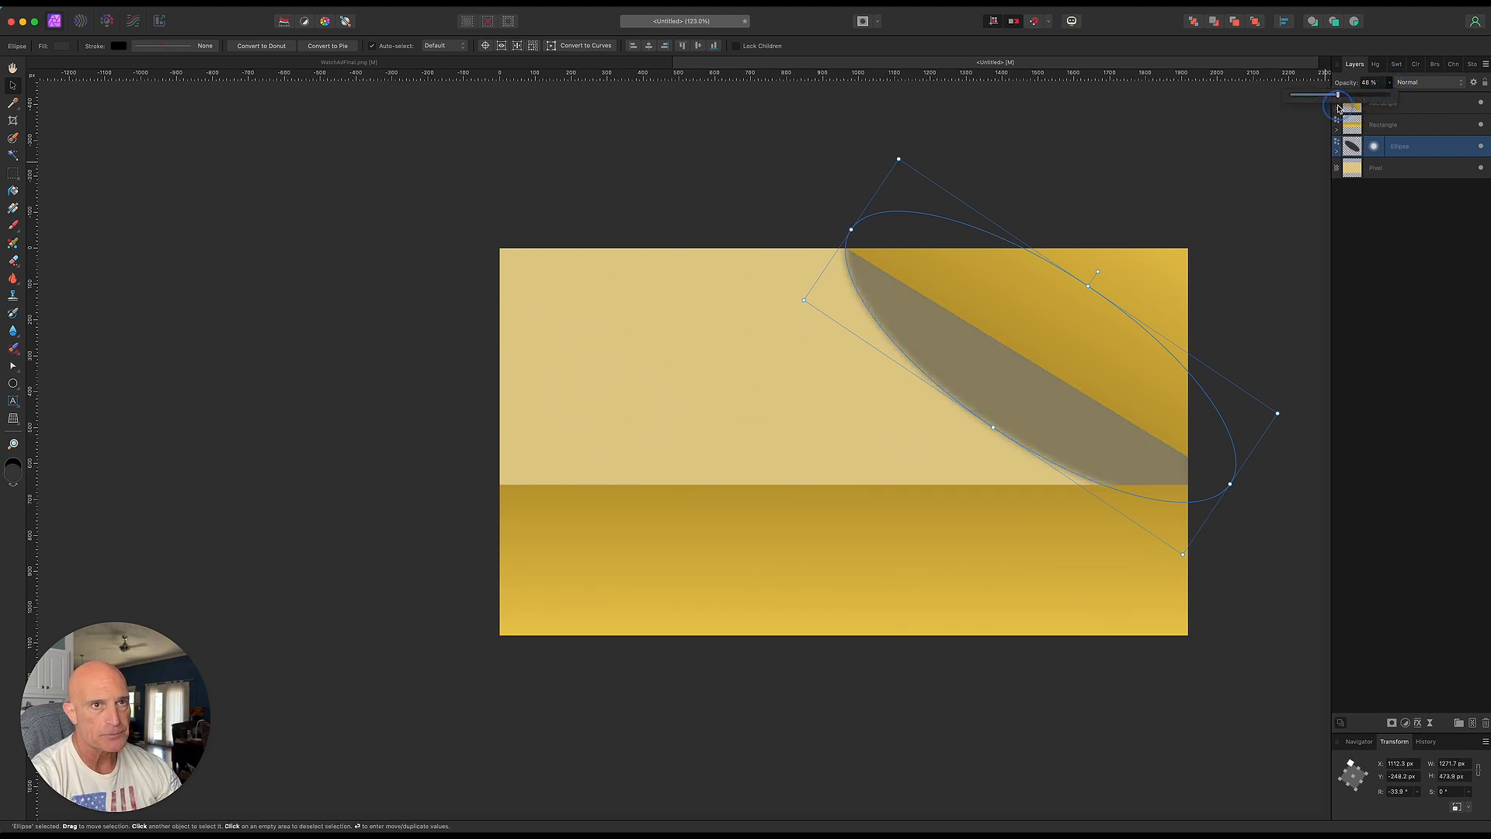
Shift the shadow ellipse slightly up and left, then extend its shorter axis to about 518 px
{"action": "left_click_drag", "start_coordinate": [927, 339], "coordinate": [912, 331]}
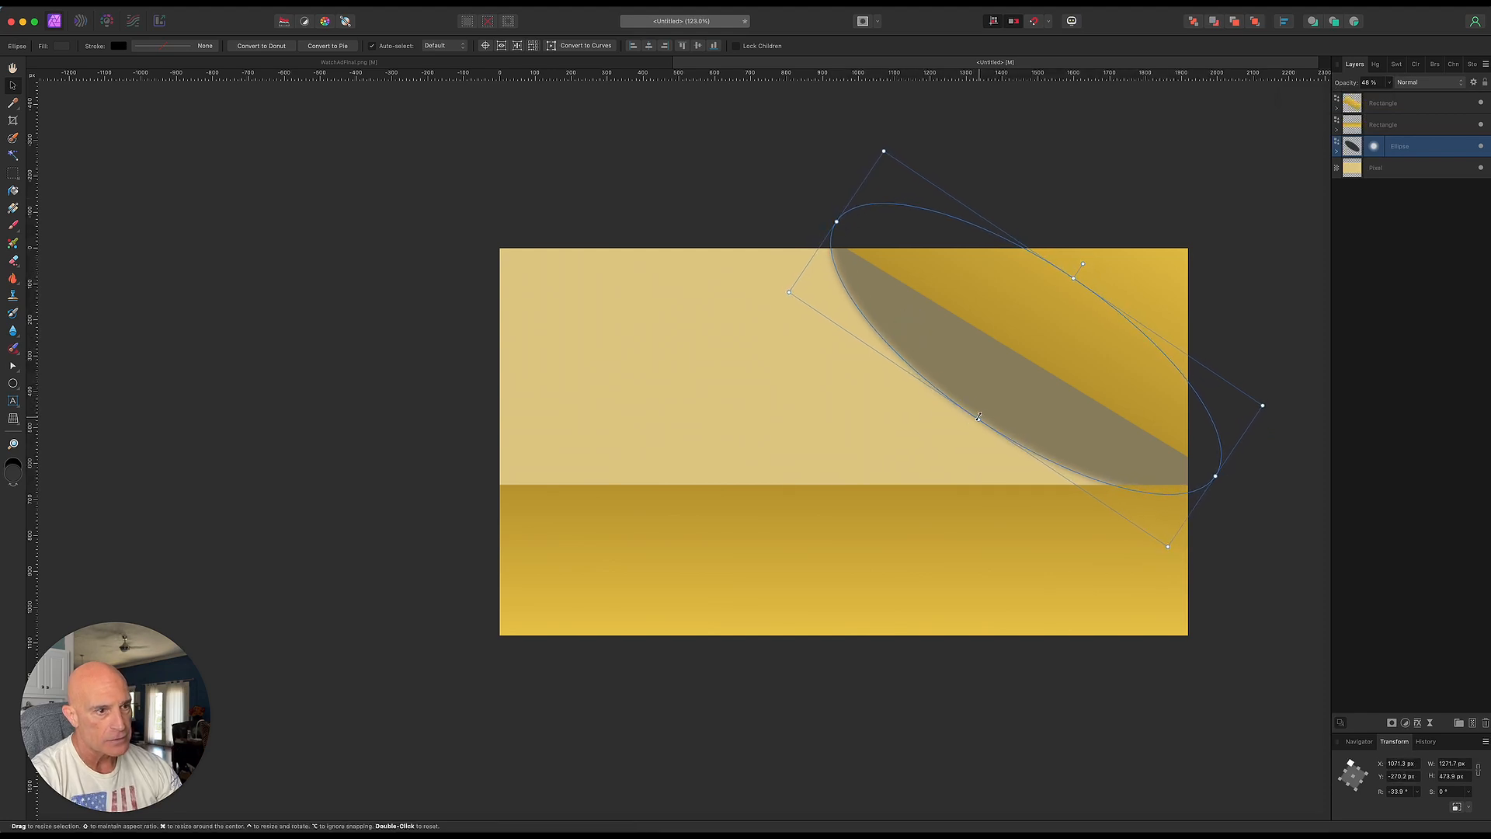
{"action": "left_click_drag", "start_coordinate": [980, 418], "coordinate": [970, 433]}
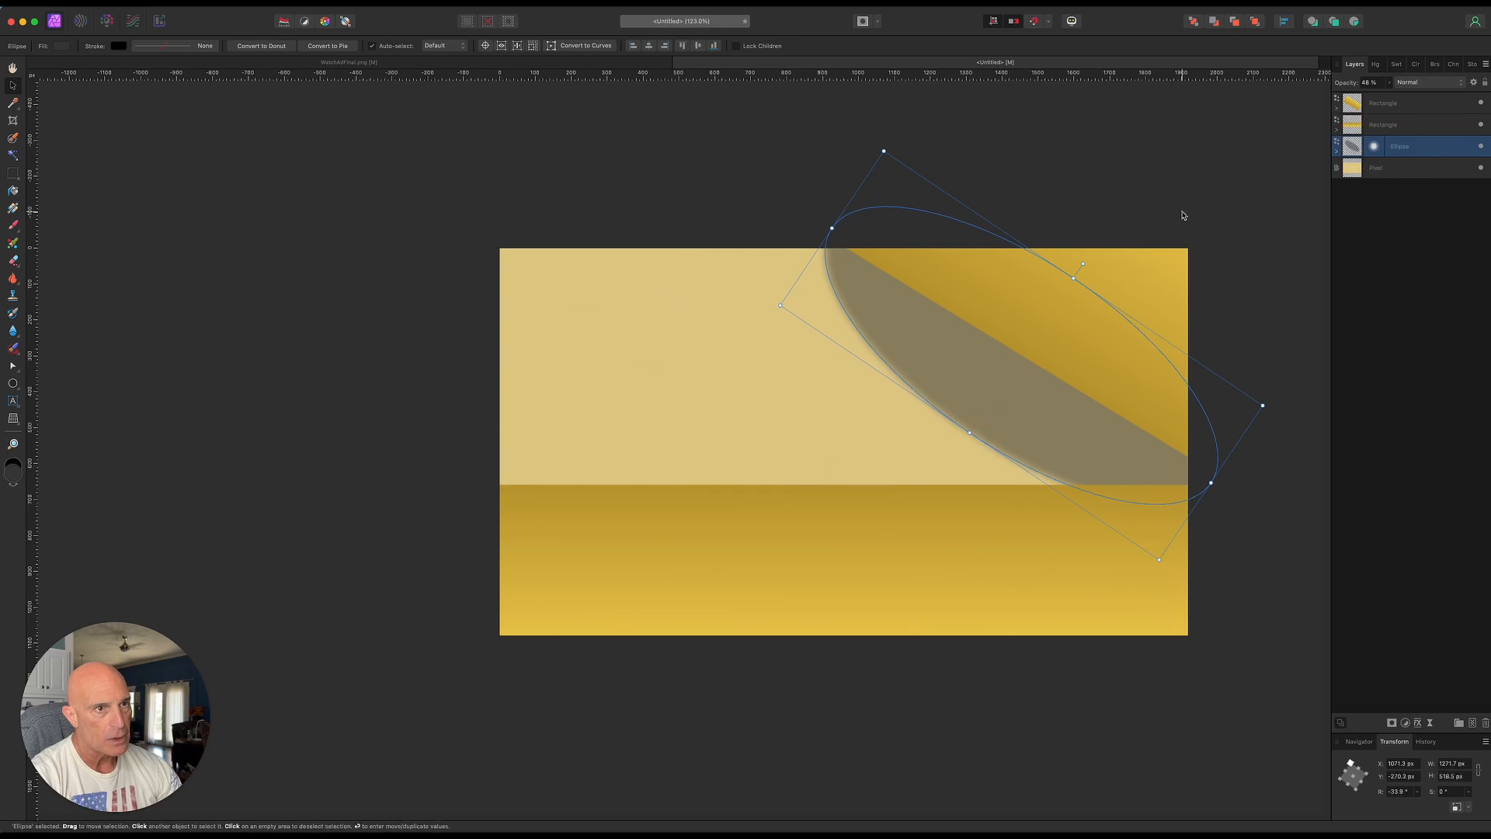
{"action": "left_click", "coordinate": [1182, 215]}
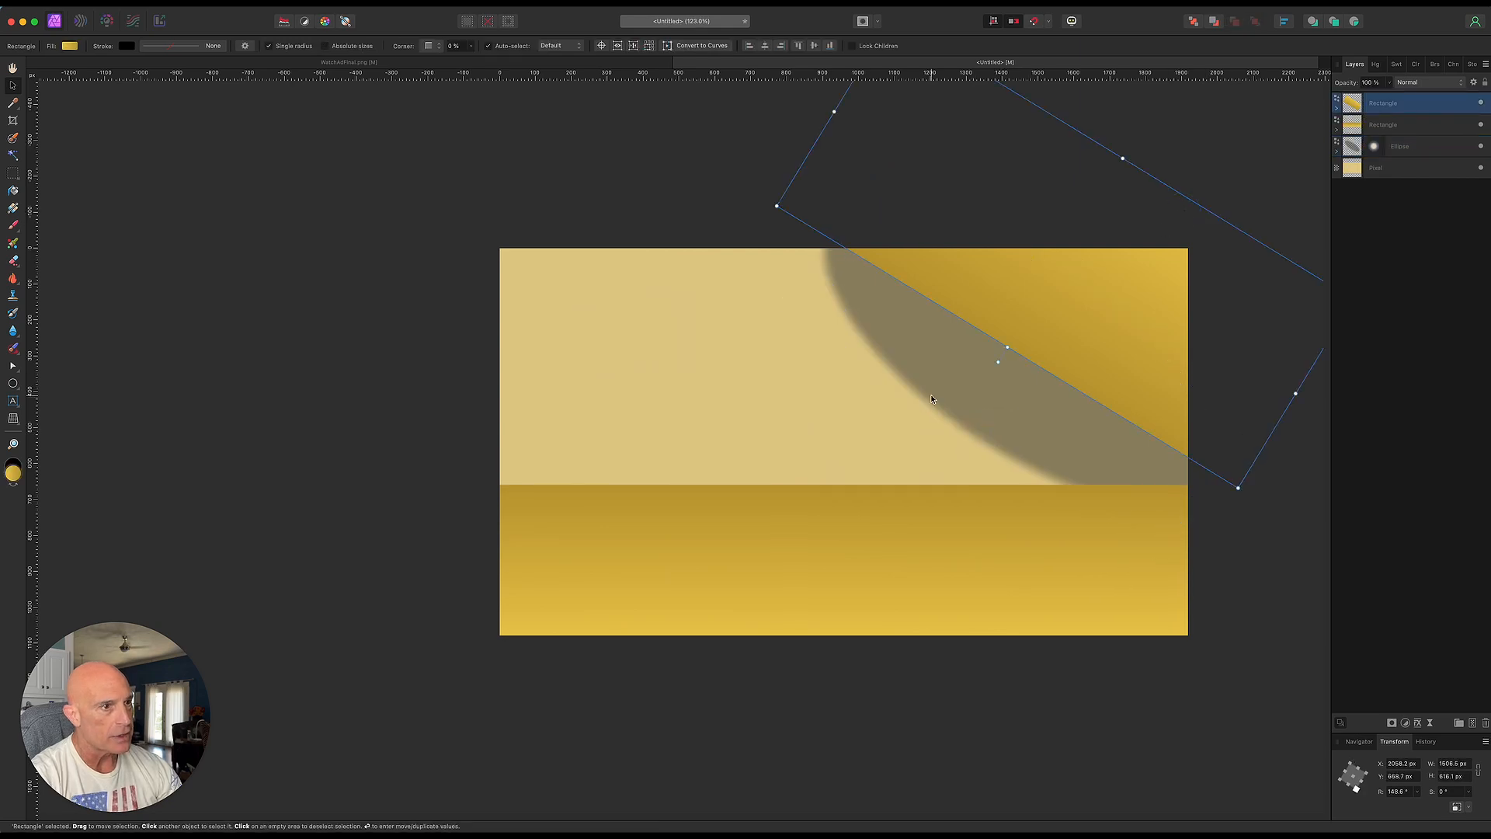
Duplicate the shadow ellipse, level the copy to about -0.1°, and fit it to about 736 × 518 px over the floor's right end
{"action": "left_click", "coordinate": [953, 359]}
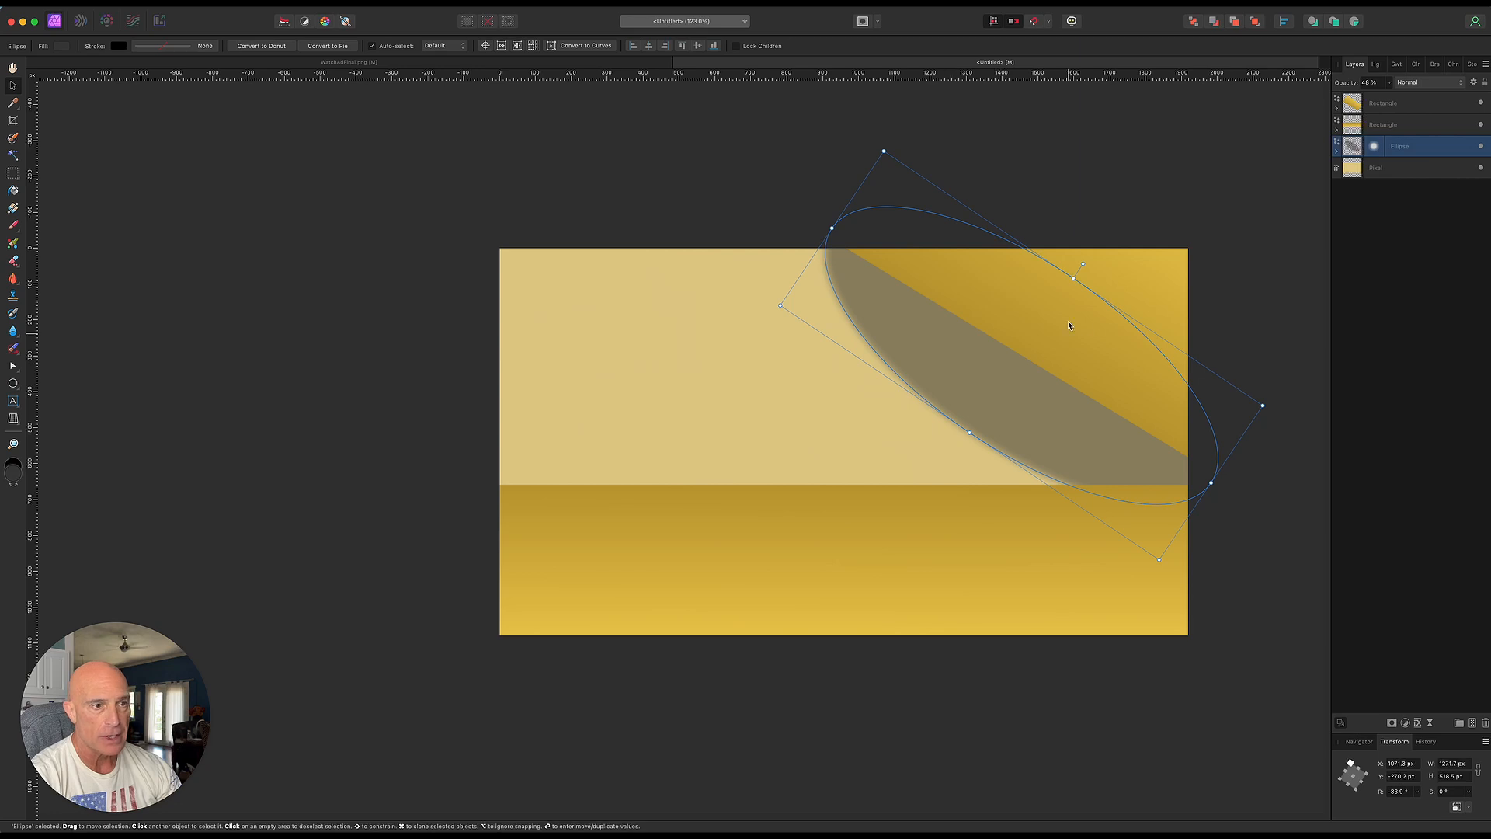
{"action": "right_click", "coordinate": [1436, 153]}
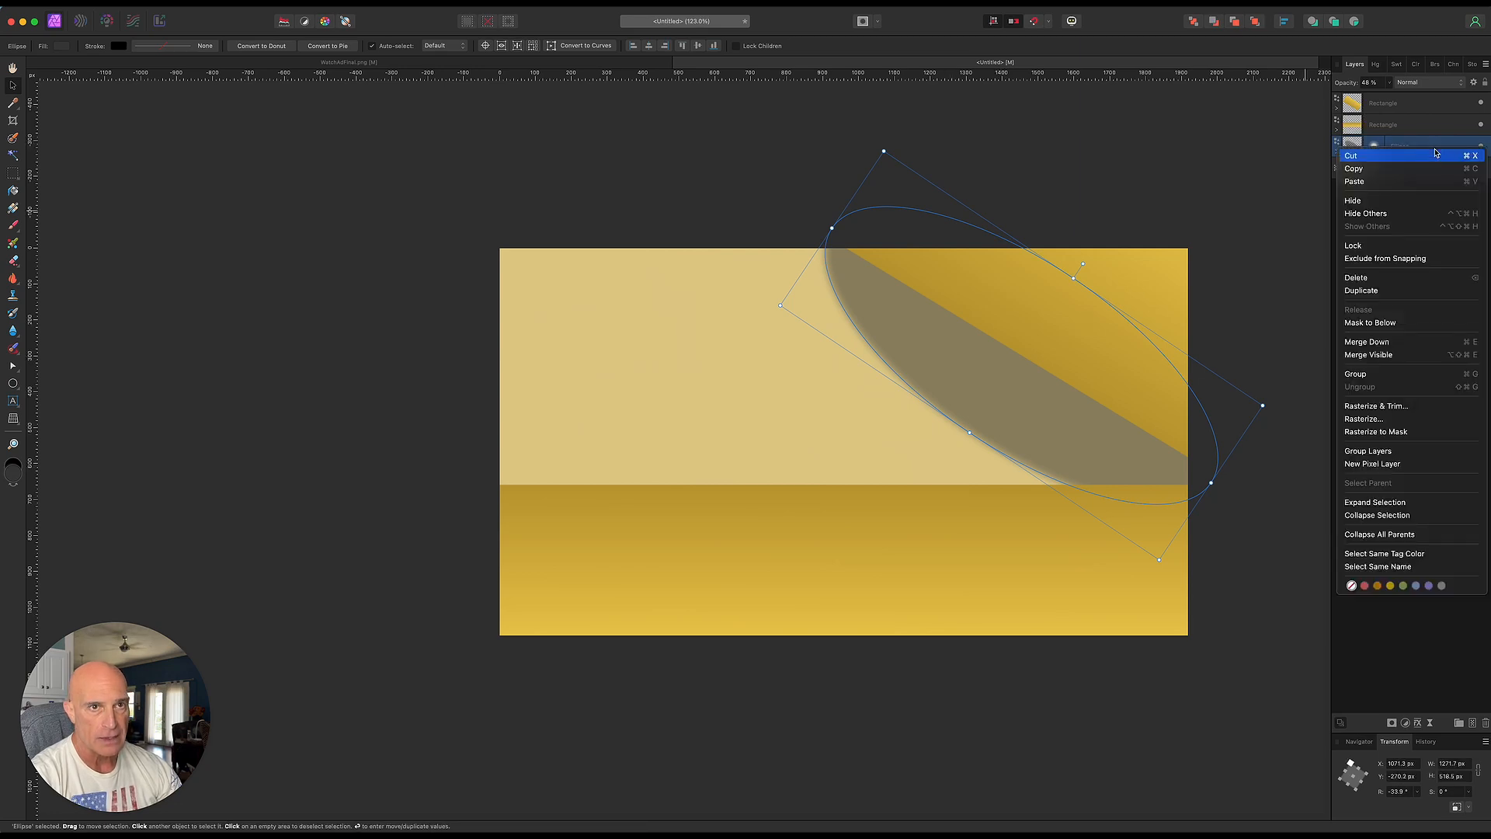
{"action": "left_click", "coordinate": [1388, 294]}
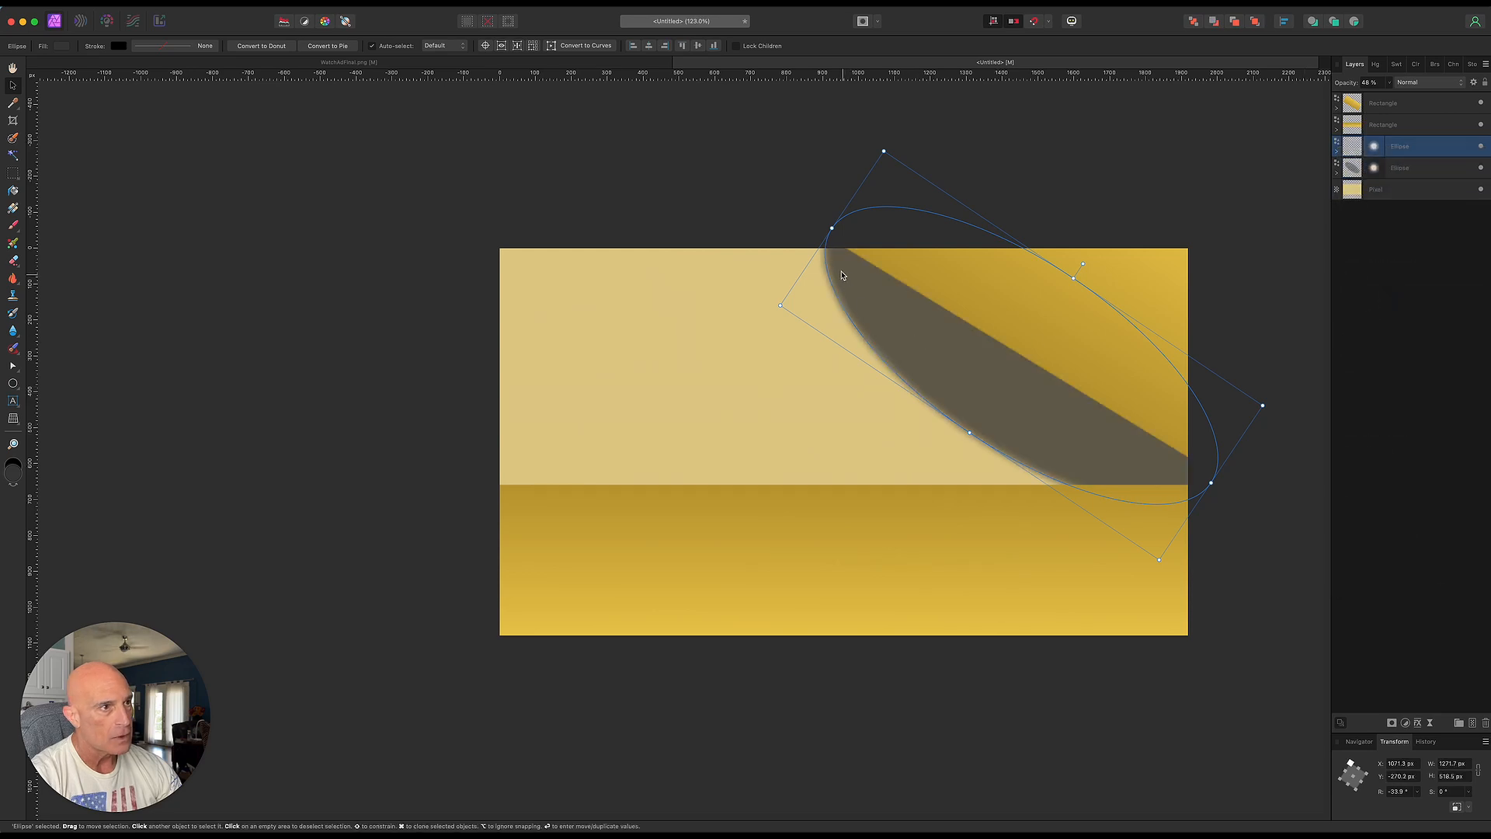
{"action": "left_click_drag", "start_coordinate": [832, 228], "coordinate": [951, 308]}
{"action": "left_click_drag", "start_coordinate": [1142, 304], "coordinate": [1080, 309]}
{"action": "left_click_drag", "start_coordinate": [1065, 422], "coordinate": [1024, 488]}
{"action": "left_click_drag", "start_coordinate": [885, 462], "coordinate": [935, 462]}
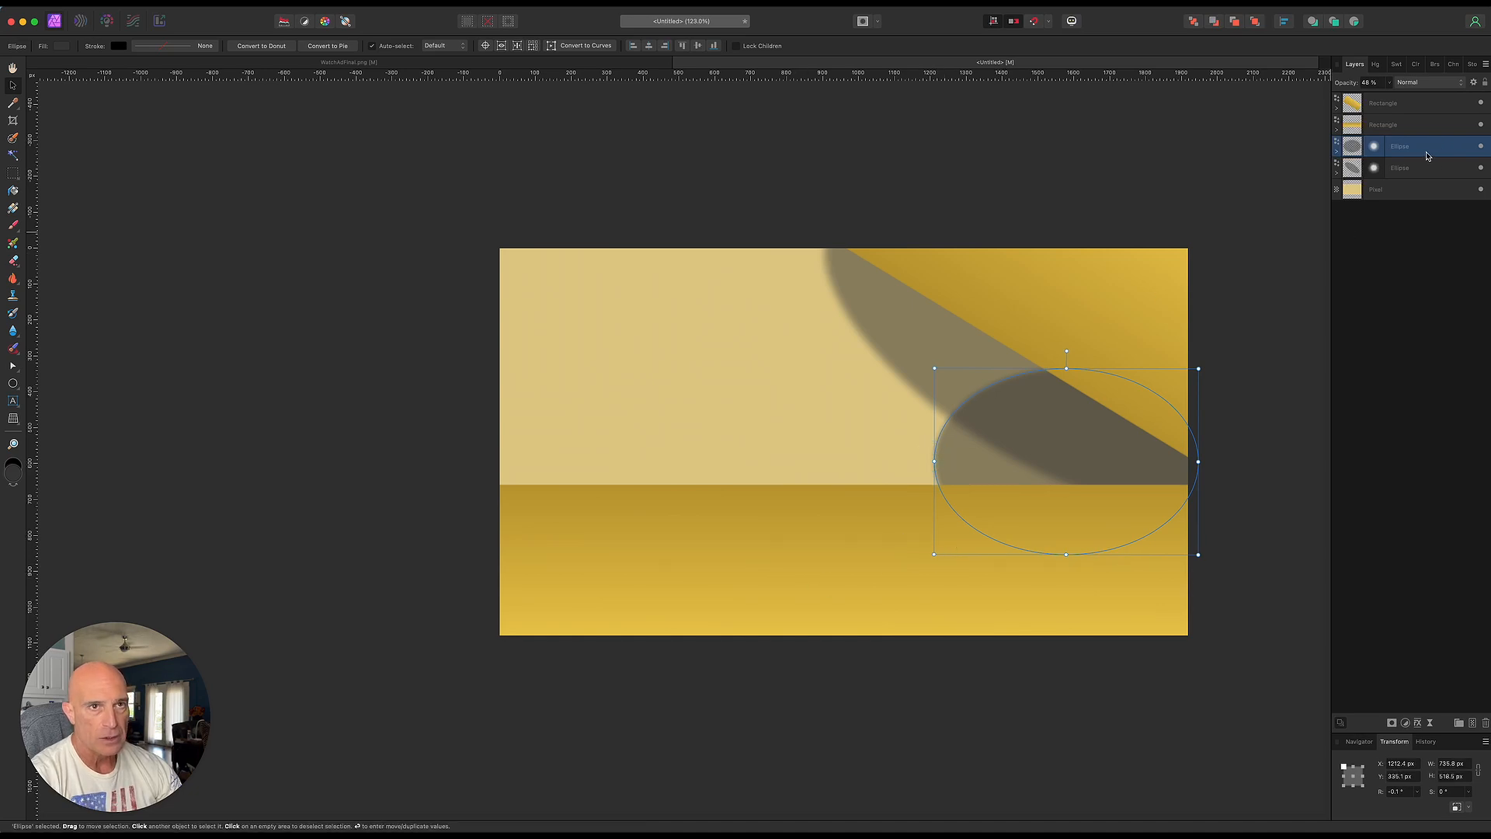
Move the duplicate ellipse above the floor rectangle layer and resize it to about 525 × 423 px across the canvas's right edge
{"action": "left_click_drag", "start_coordinate": [1422, 152], "coordinate": [1426, 121]}
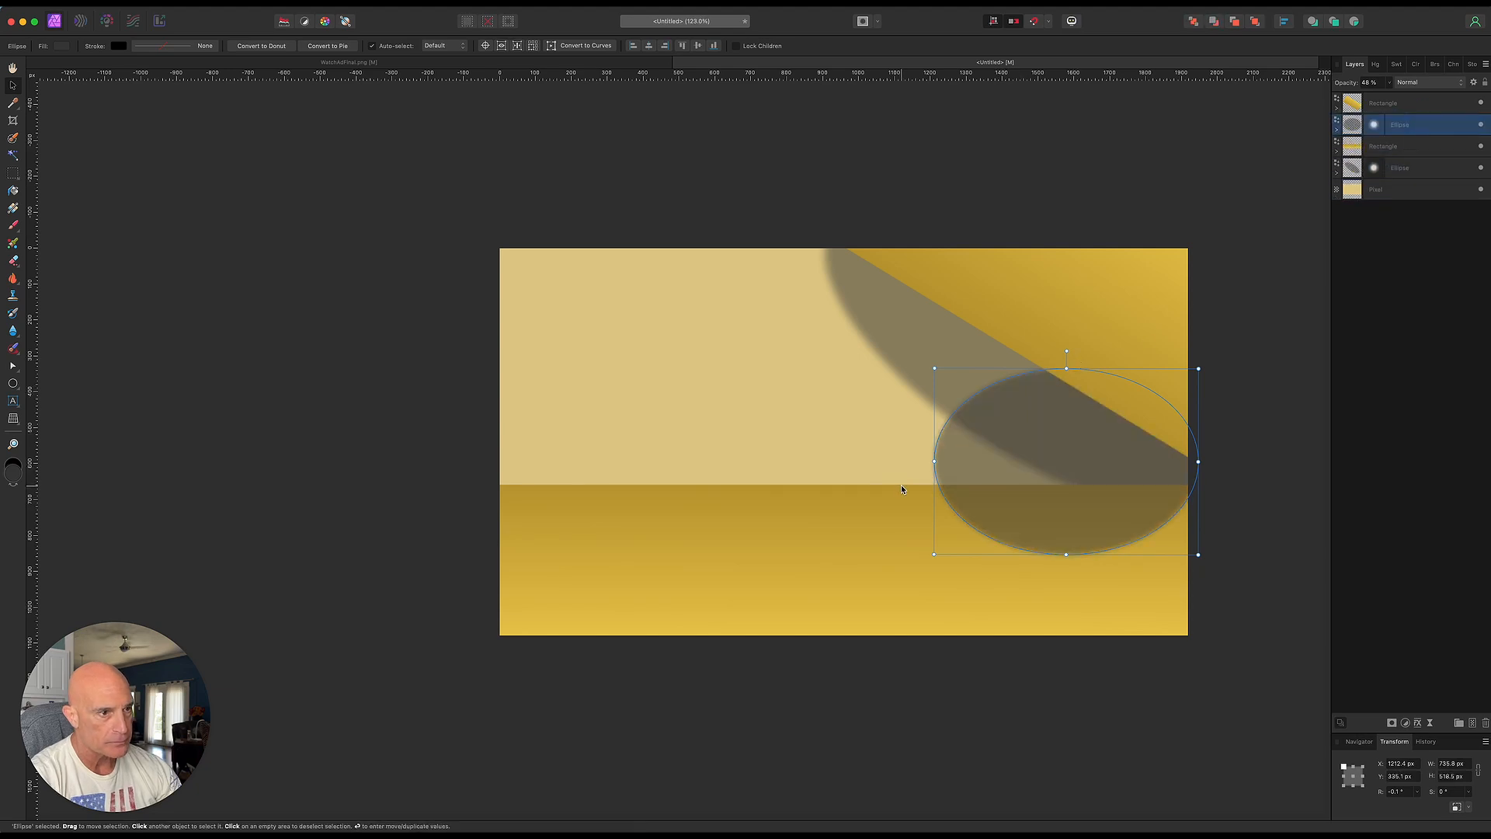
{"action": "left_click_drag", "start_coordinate": [929, 461], "coordinate": [963, 461]}
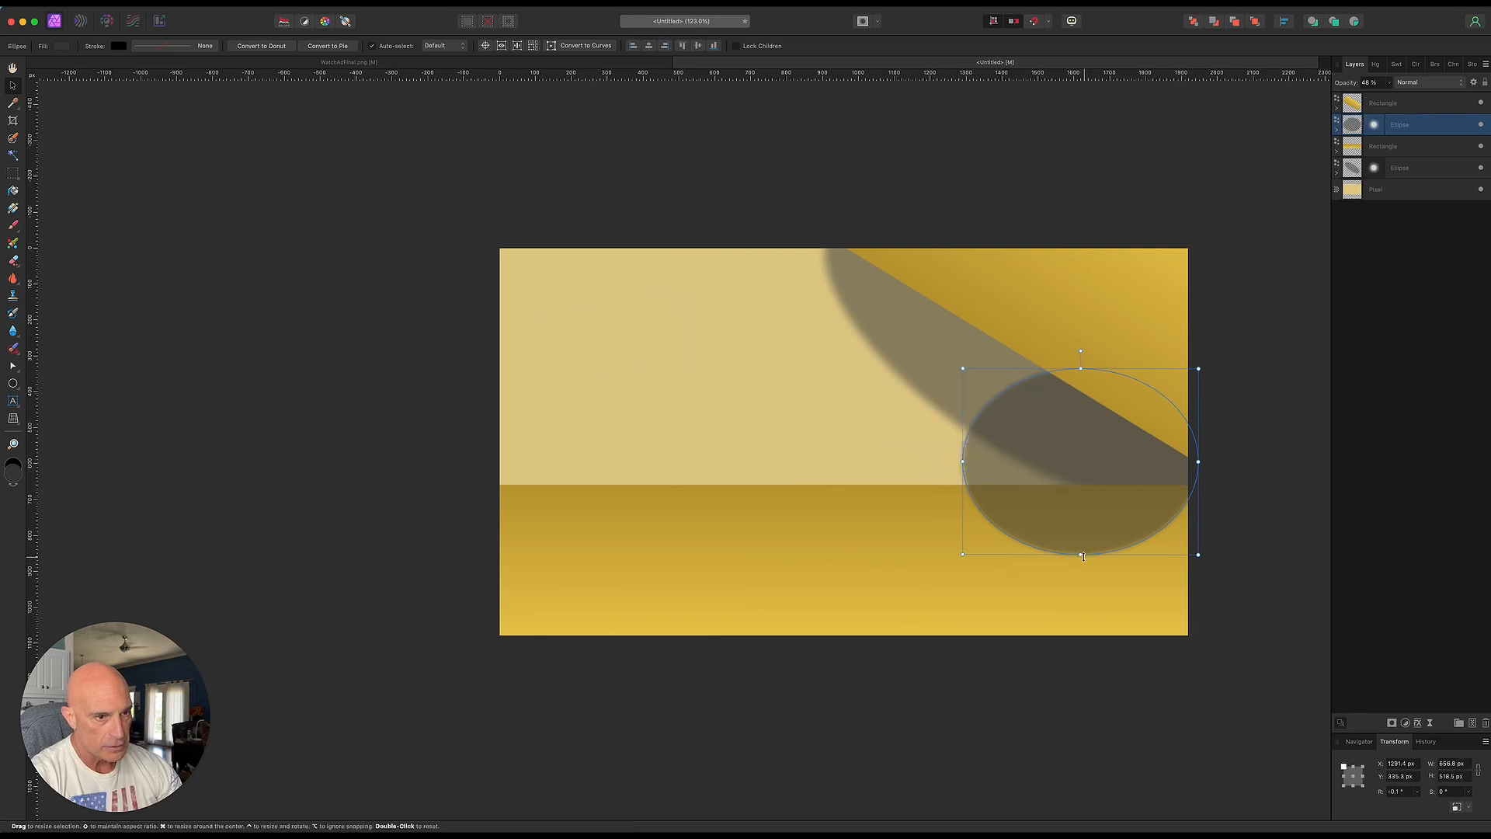
{"action": "mouse_move", "coordinate": [1080, 556]}
{"action": "left_mouse_down"}
{"action": "mouse_move", "coordinate": [1082, 522]}
{"action": "mouse_move", "coordinate": [1088, 541]}
{"action": "left_mouse_up"}
{"action": "left_click_drag", "start_coordinate": [963, 452], "coordinate": [1007, 452]}
{"action": "left_click_drag", "start_coordinate": [1196, 453], "coordinate": [1244, 453]}
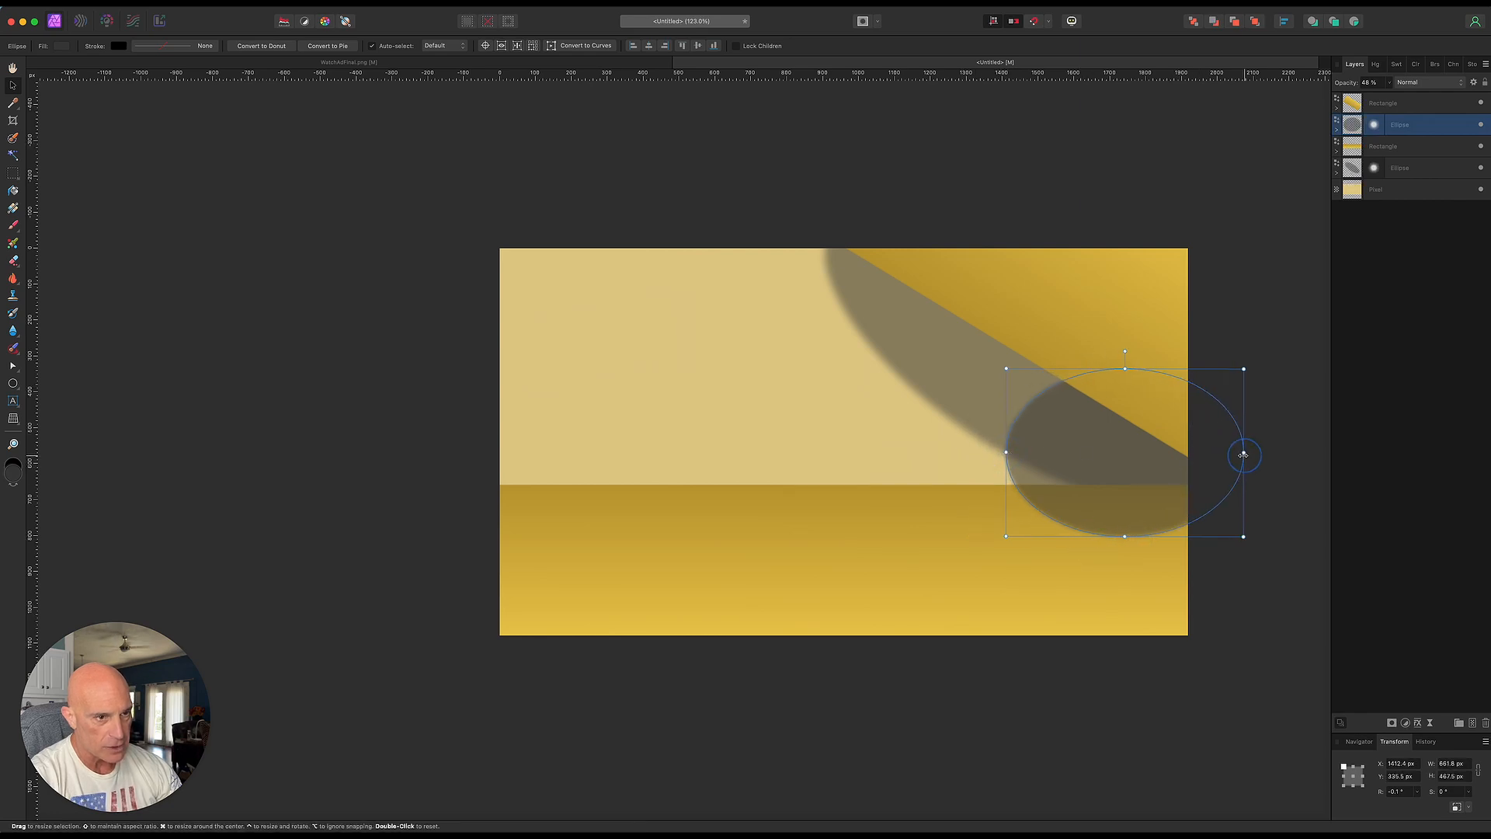
{"action": "left_click_drag", "start_coordinate": [1009, 453], "coordinate": [1054, 453]}
{"action": "left_click_drag", "start_coordinate": [1147, 538], "coordinate": [1153, 522]}
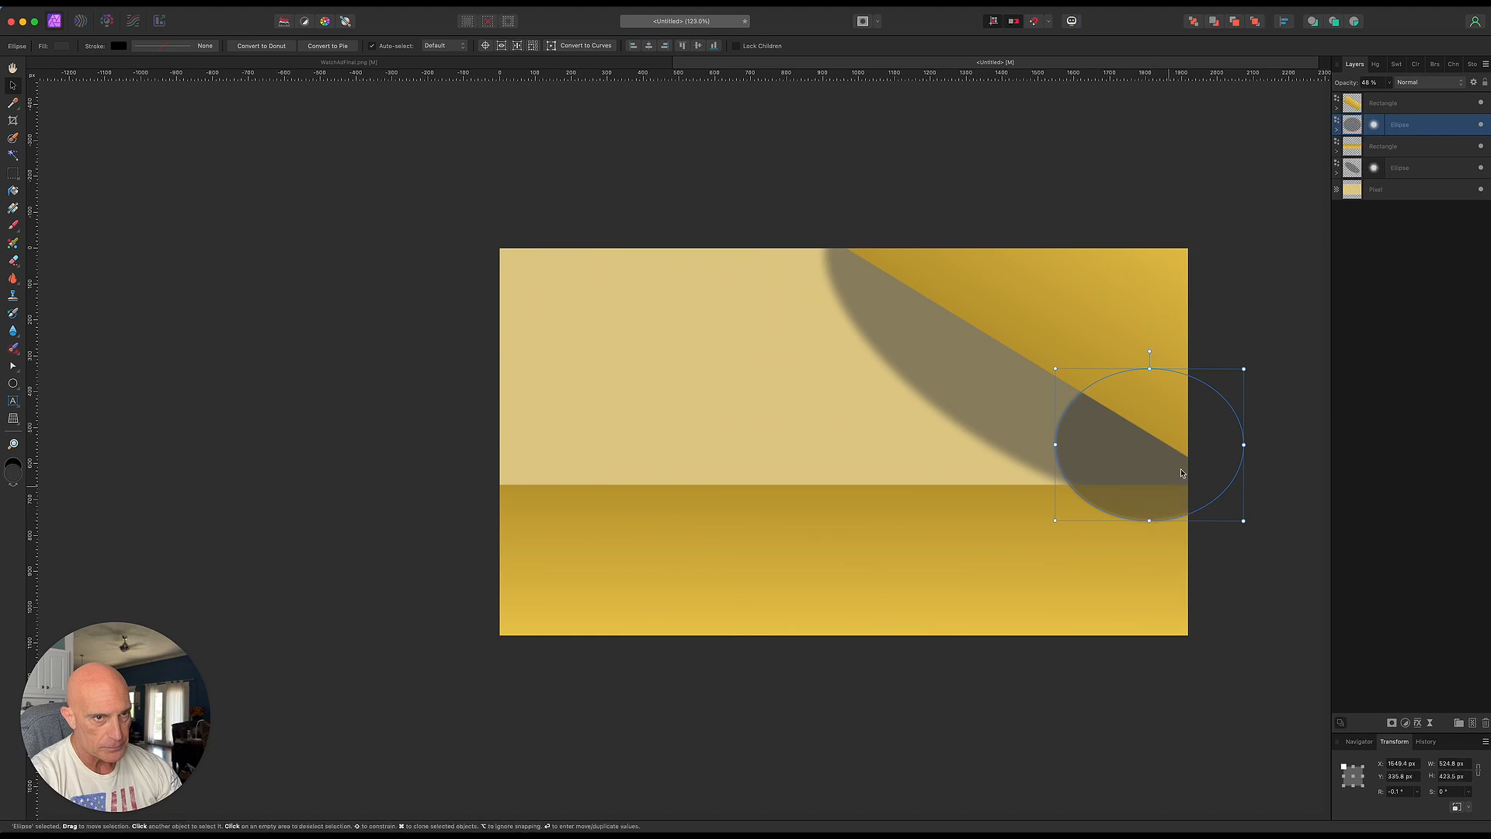
Rasterize the duplicate shadow ellipse and load the floor rectangle's shape as a pixel selection
{"action": "right_click", "coordinate": [1438, 128]}
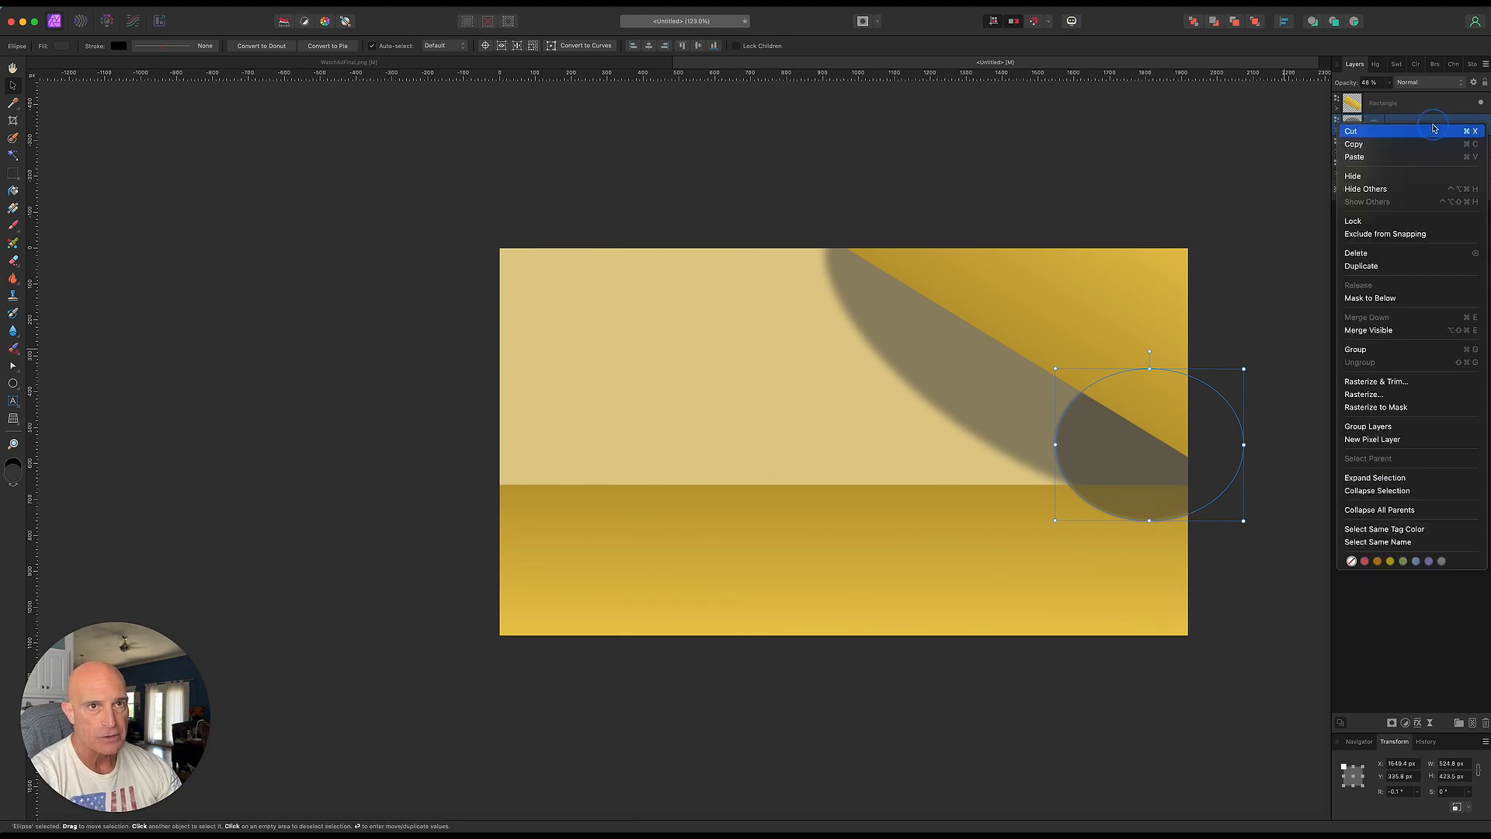
{"action": "left_click", "coordinate": [1373, 395]}
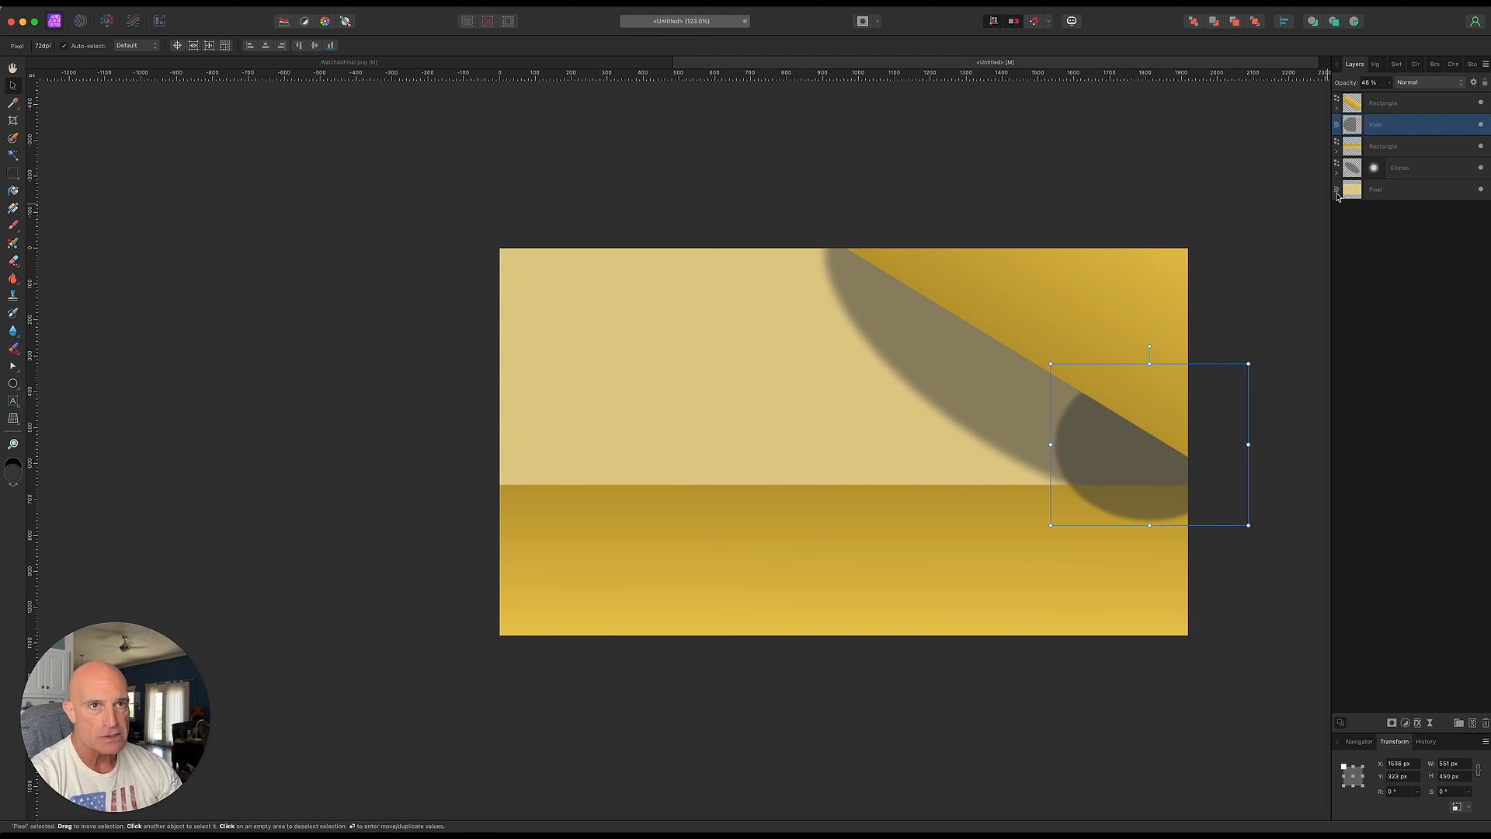
{"action": "left_click", "coordinate": [1297, 227]}
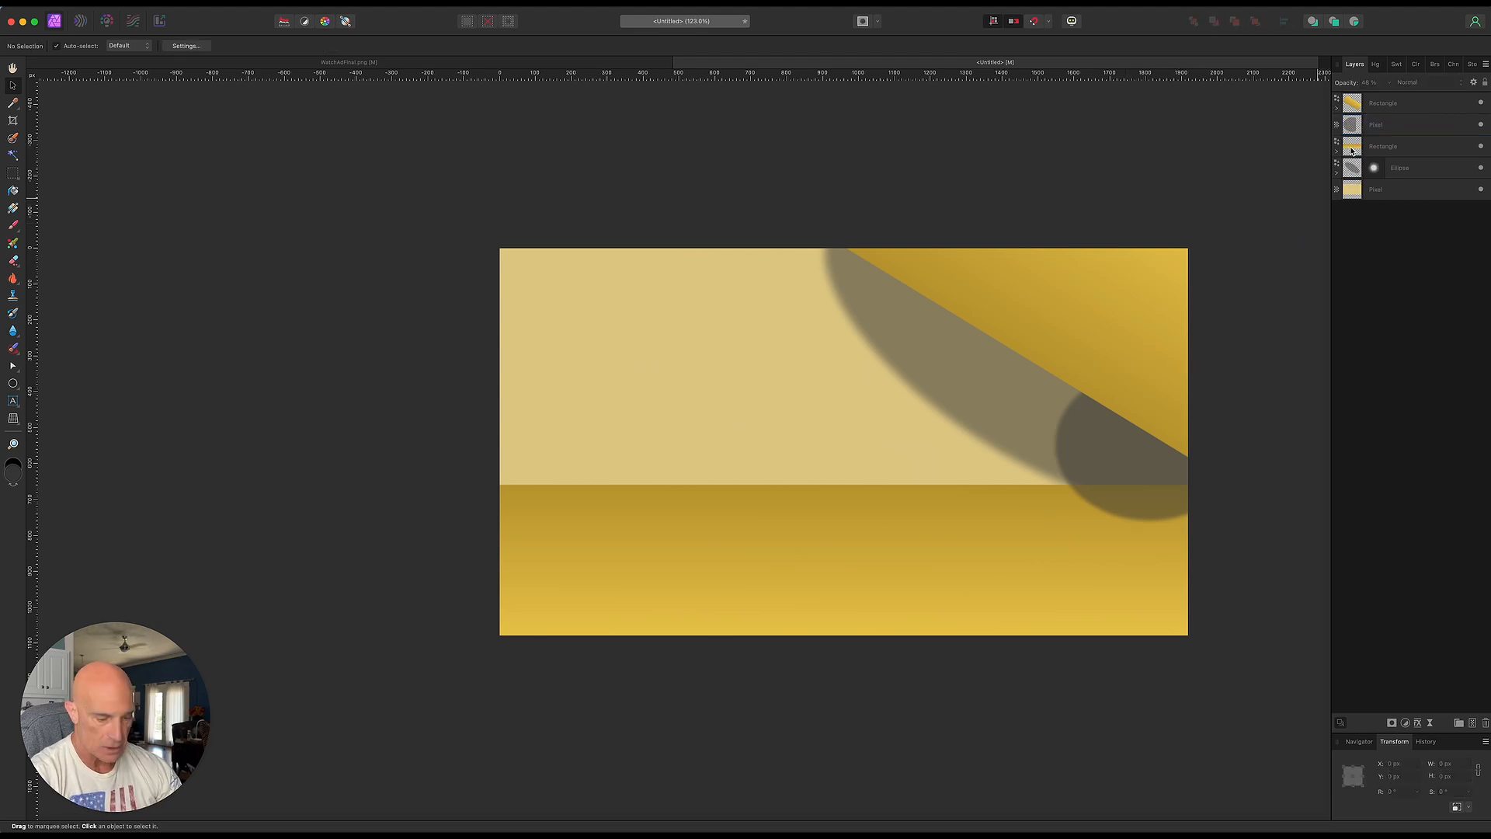
{"action": "key", "text": "super"}
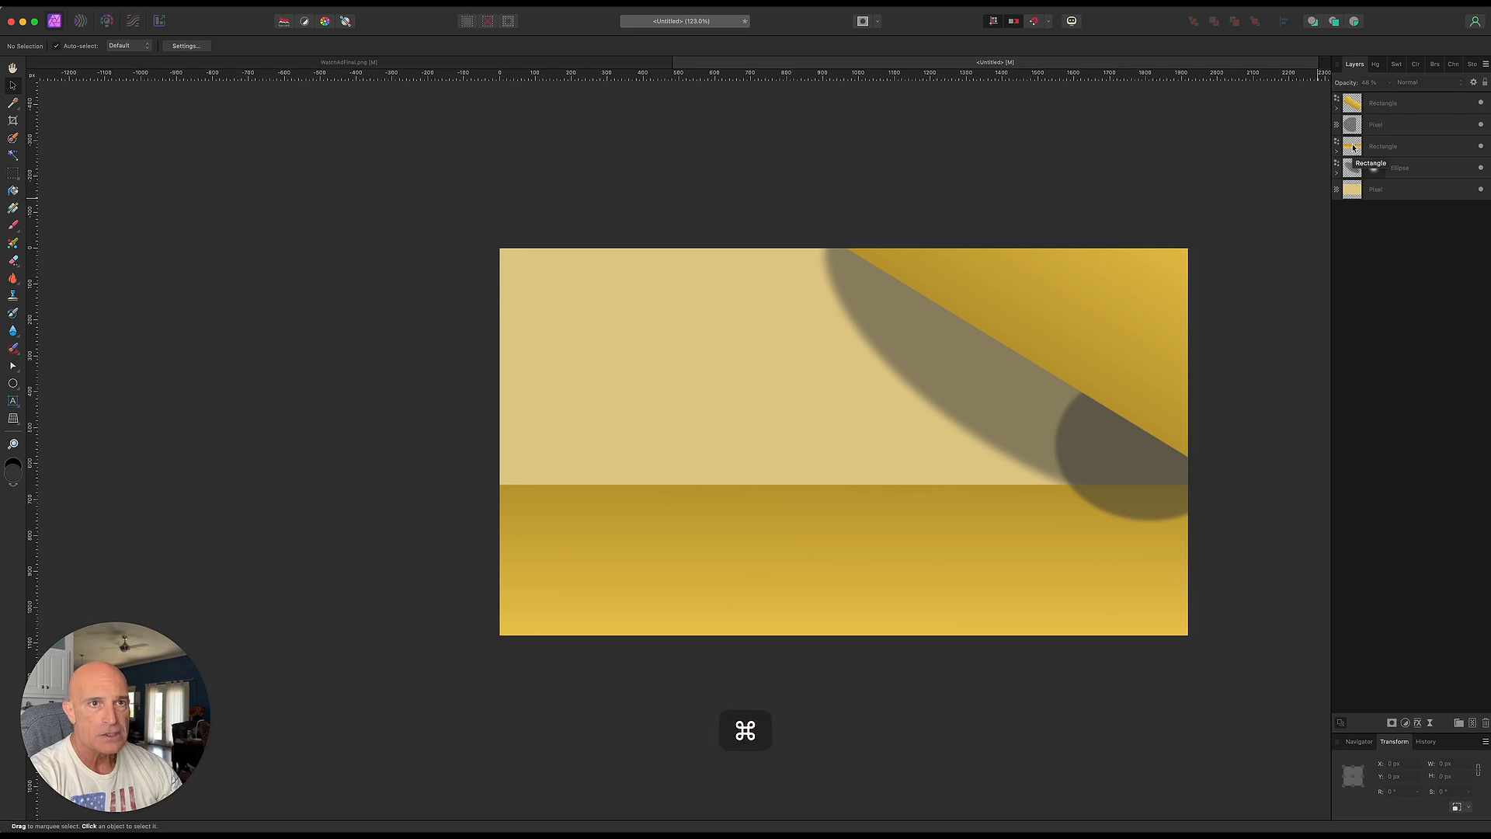
{"action": "left_click", "coordinate": [1353, 147], "text": "super"}
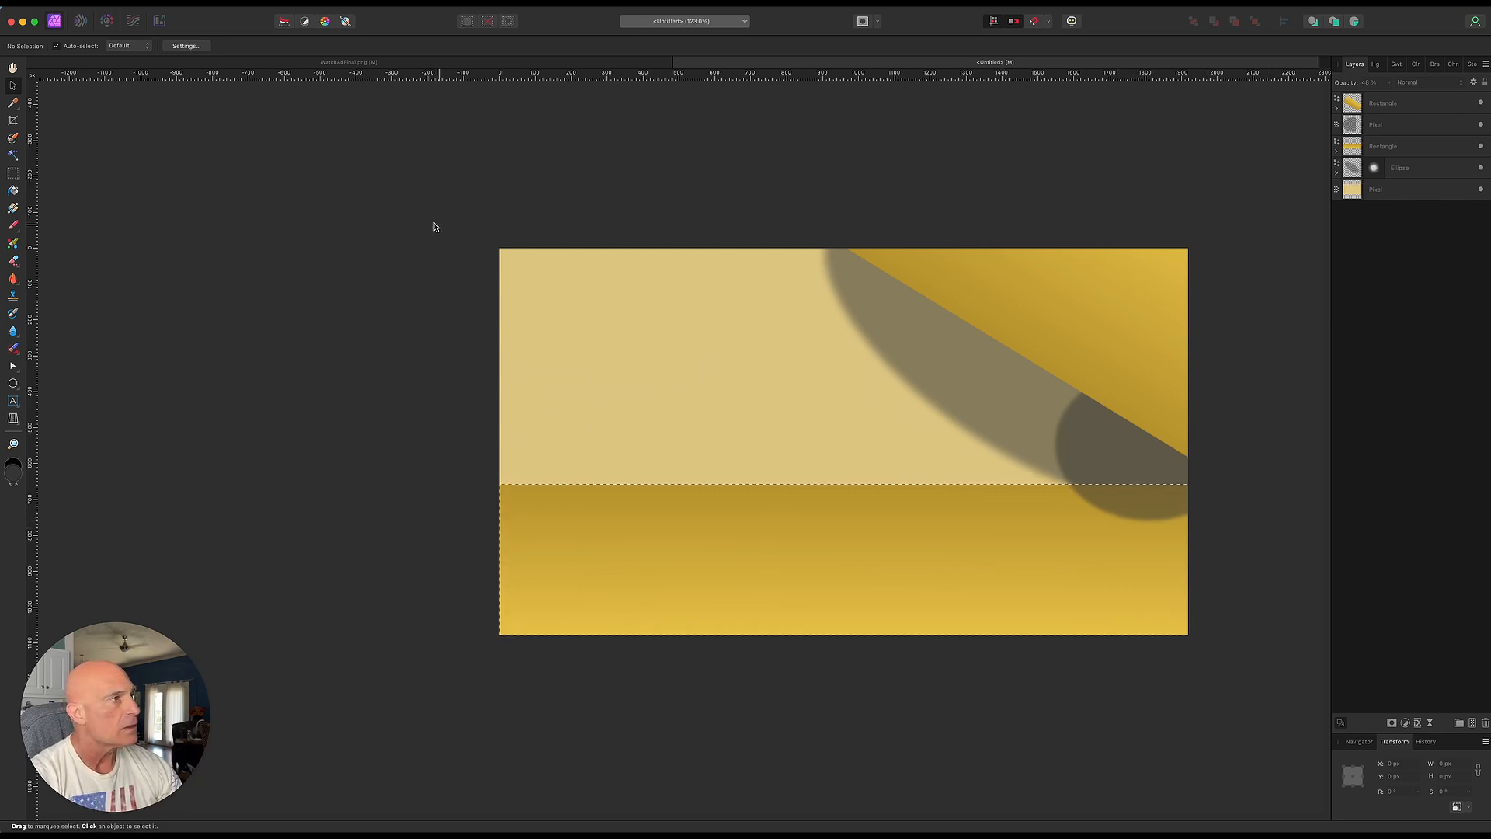
Invert the pixel selection so it covers the wall area above the floor
{"action": "left_click", "coordinate": [309, 7]}
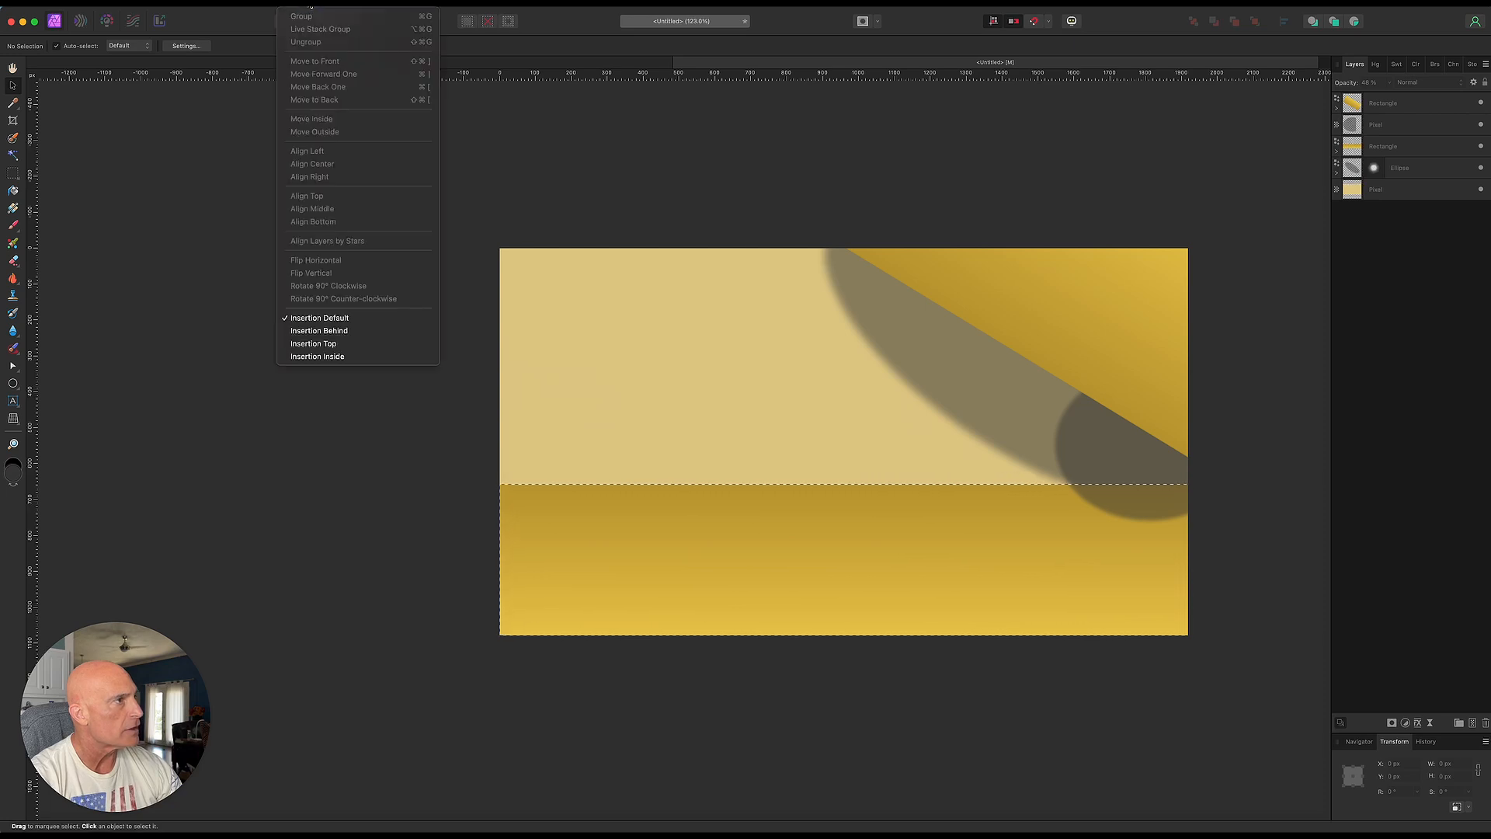
{"action": "mouse_move", "coordinate": [268, 6]}
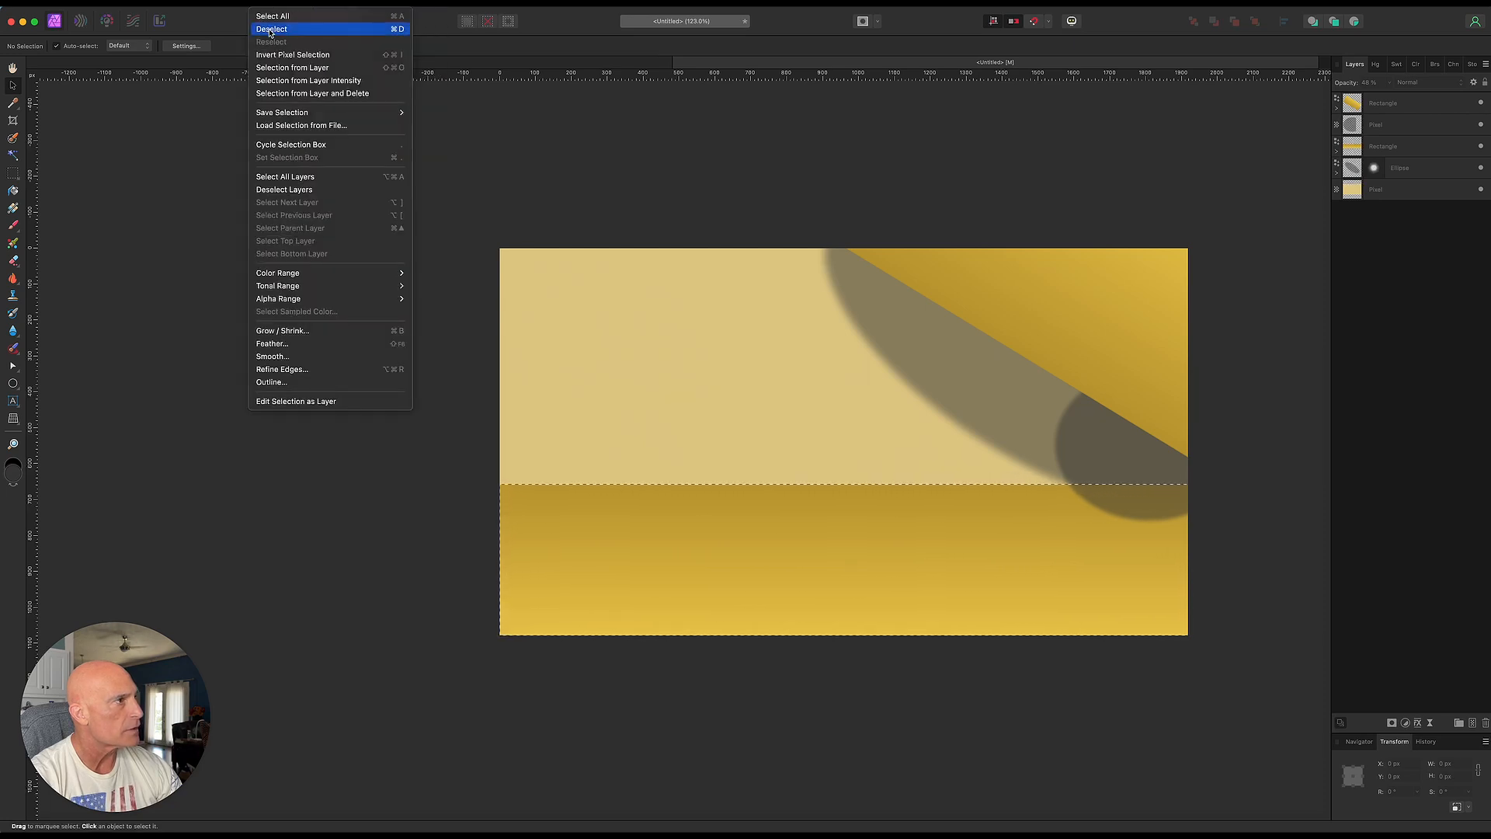
{"action": "left_click", "coordinate": [270, 56]}
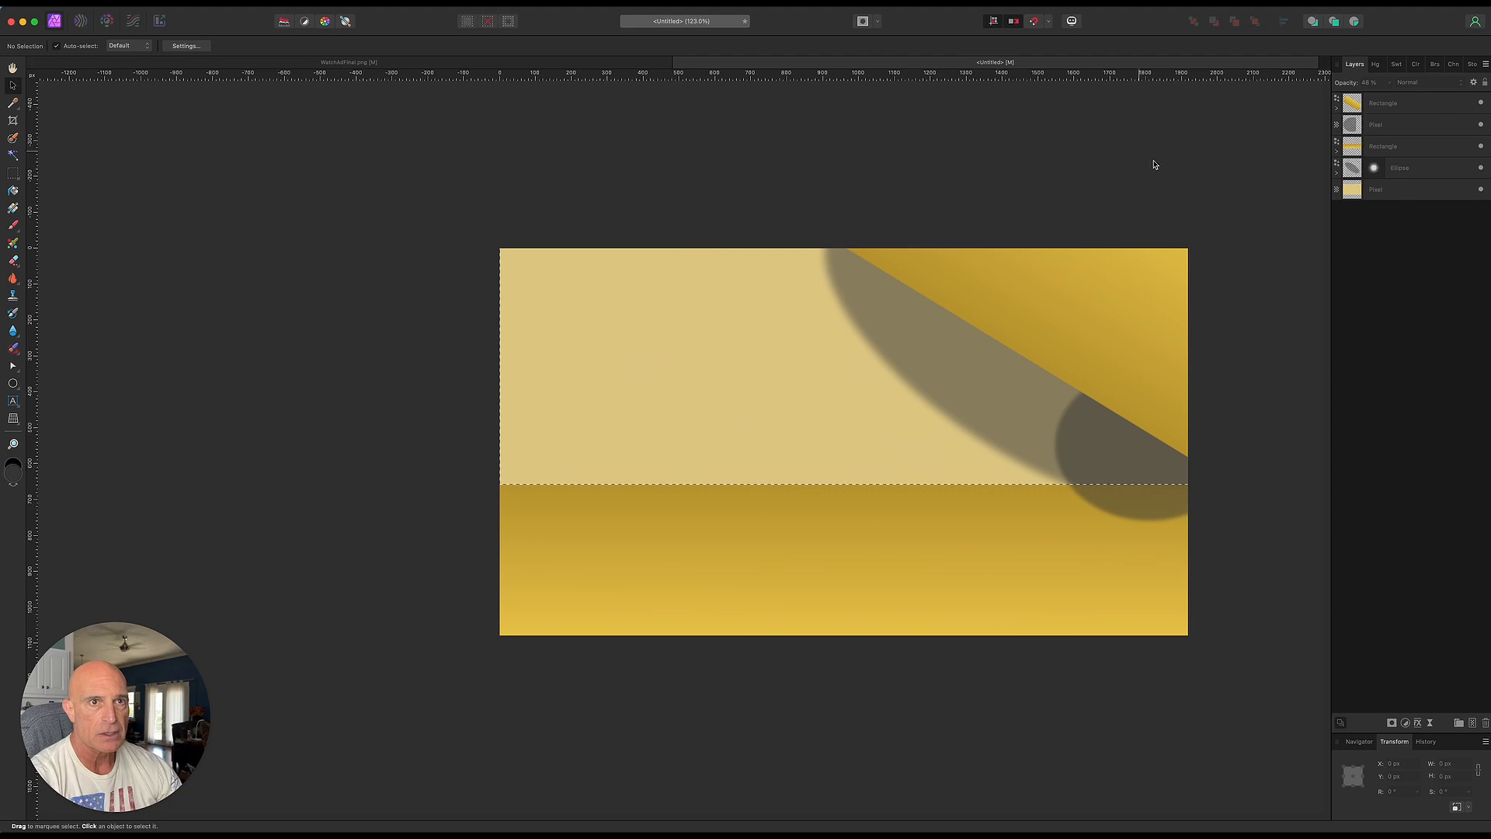
Erase the part of the rasterized shadow ellipse above the floor with an enlarged Erase Brush, then clear the pixel selection
{"action": "left_click", "coordinate": [1402, 126]}
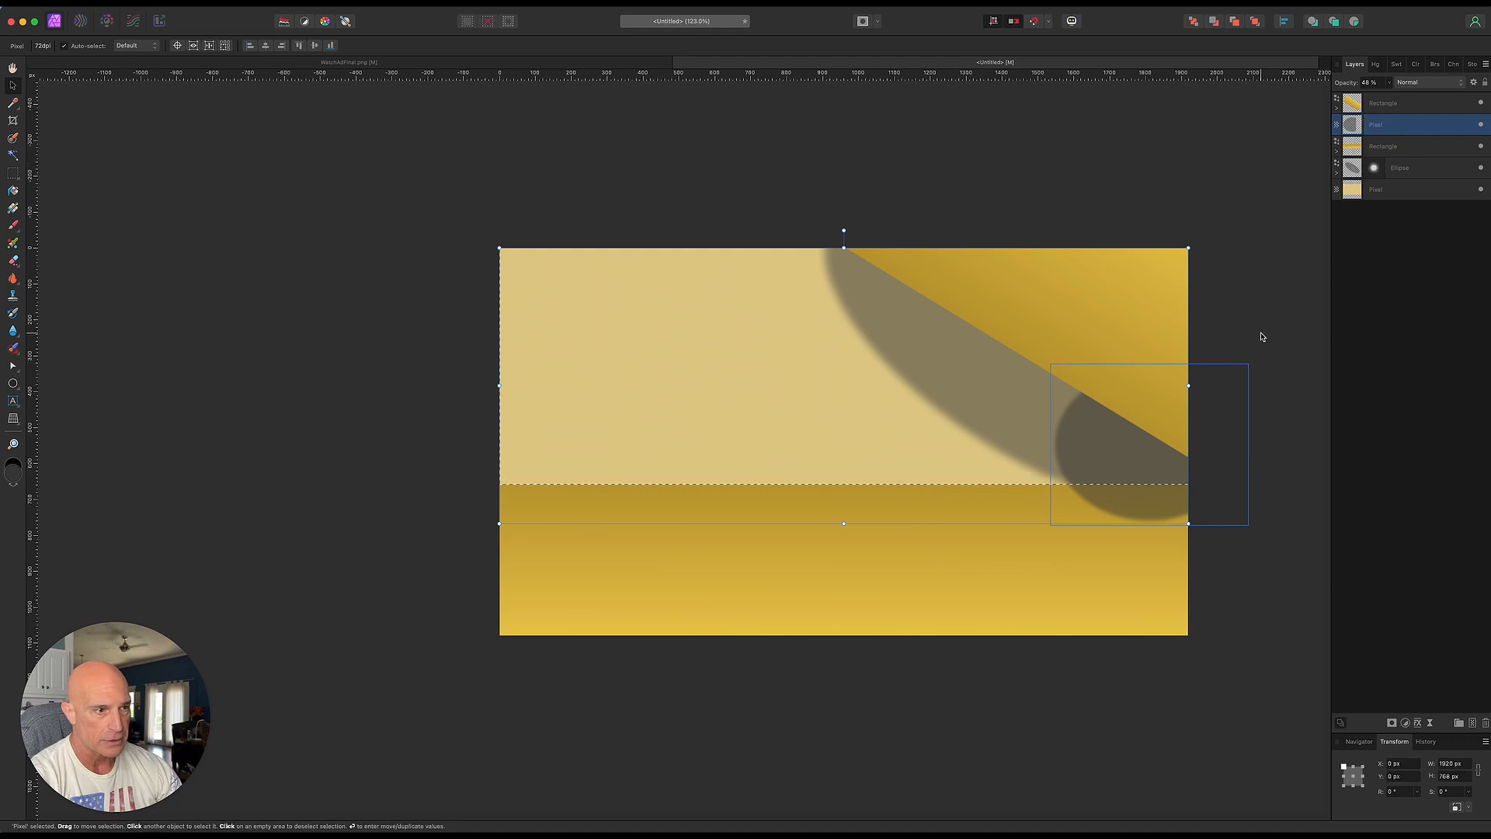
{"action": "left_click", "coordinate": [13, 262]}
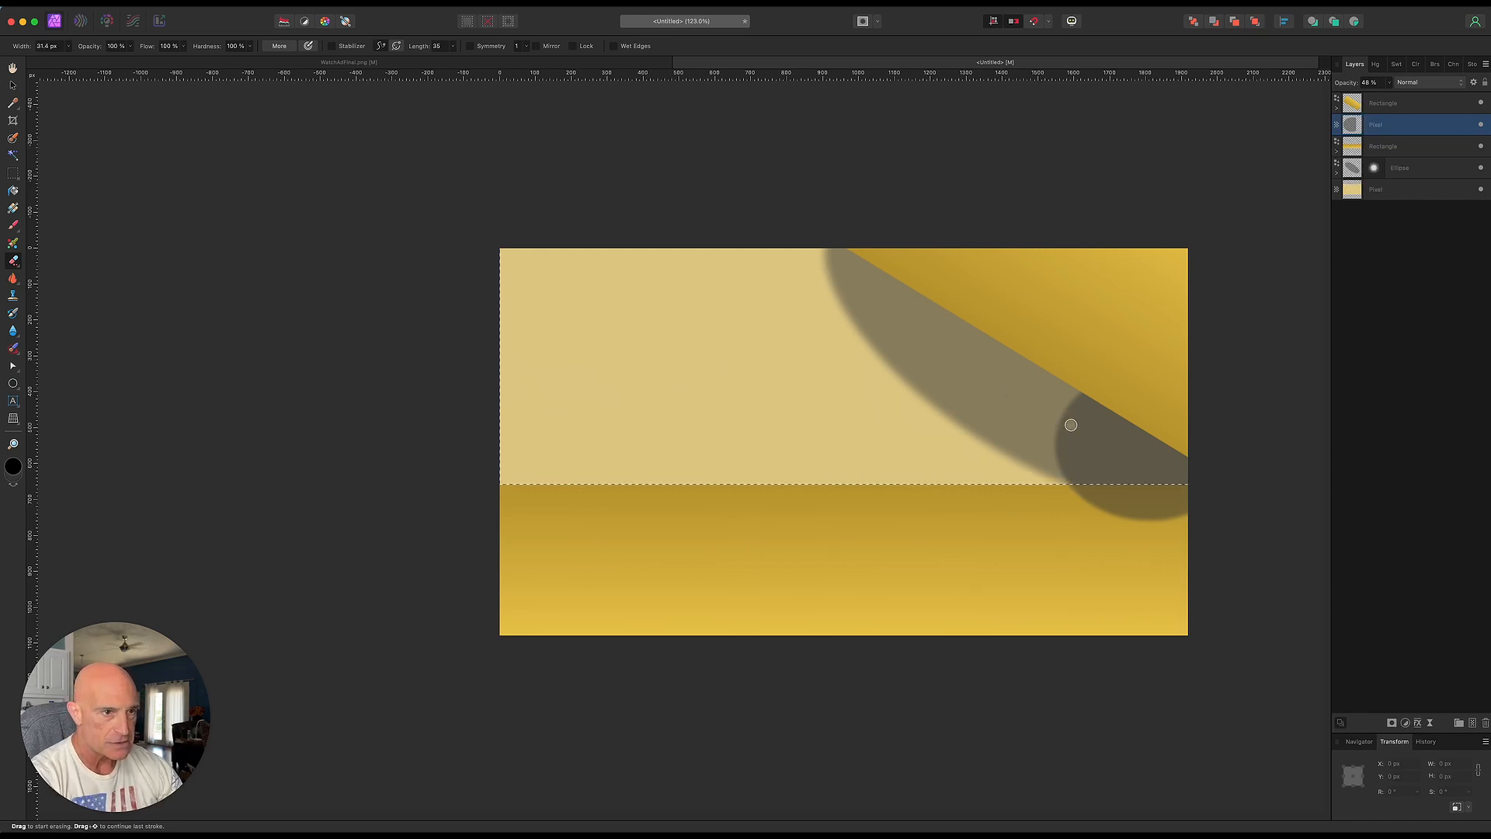
{"action": "key", "text": "bracketright"}
{"action": "key", "text": "bracketright"}
{"action": "key", "text": "bracketright"}
{"action": "key", "text": "bracketright"}
{"action": "key", "text": "bracketright"}
{"action": "left_click_drag", "start_coordinate": [1052, 423], "coordinate": [1211, 430]}
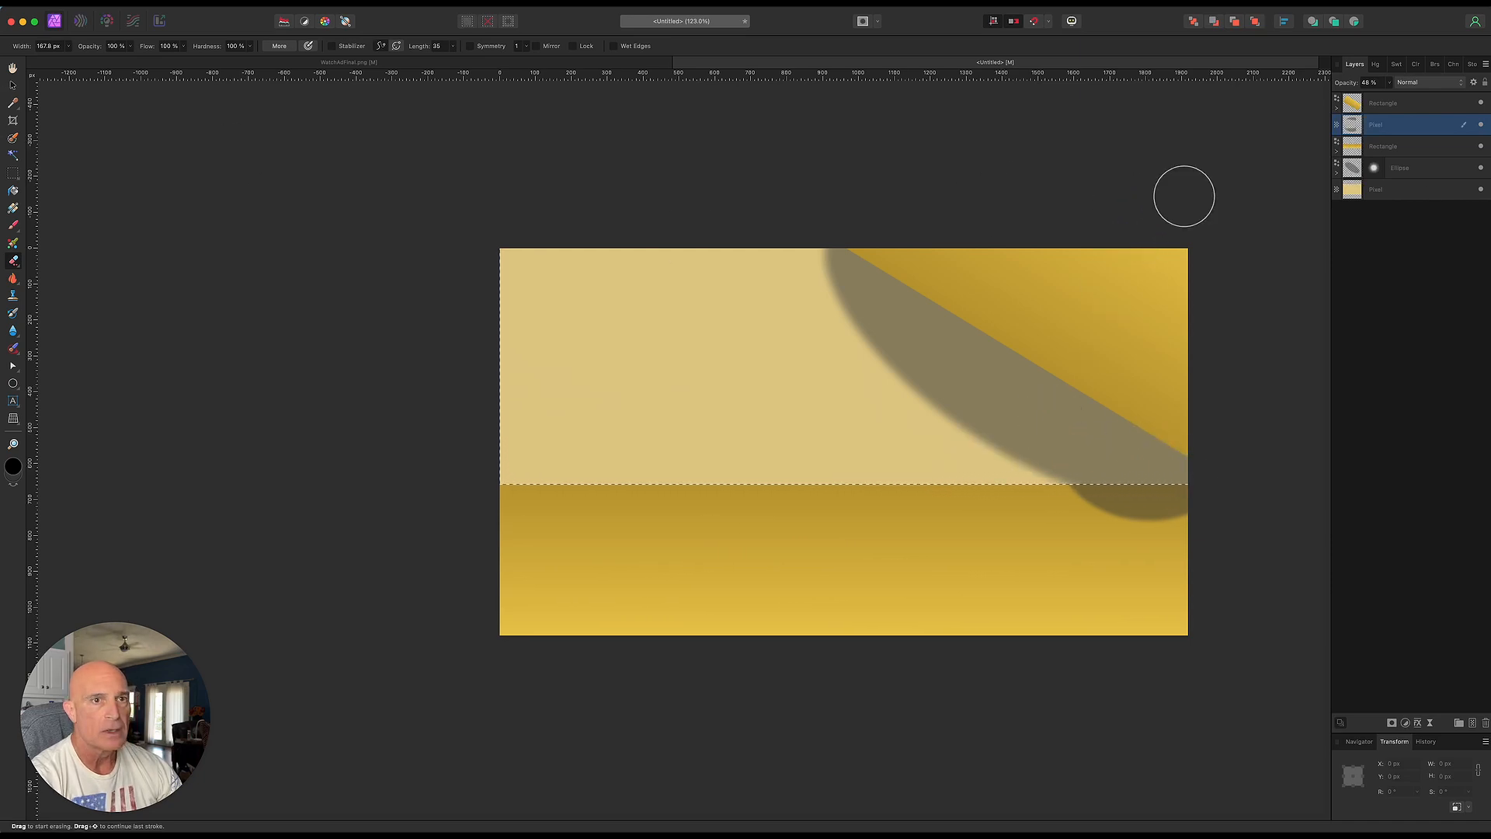
{"action": "key", "text": "super+d"}
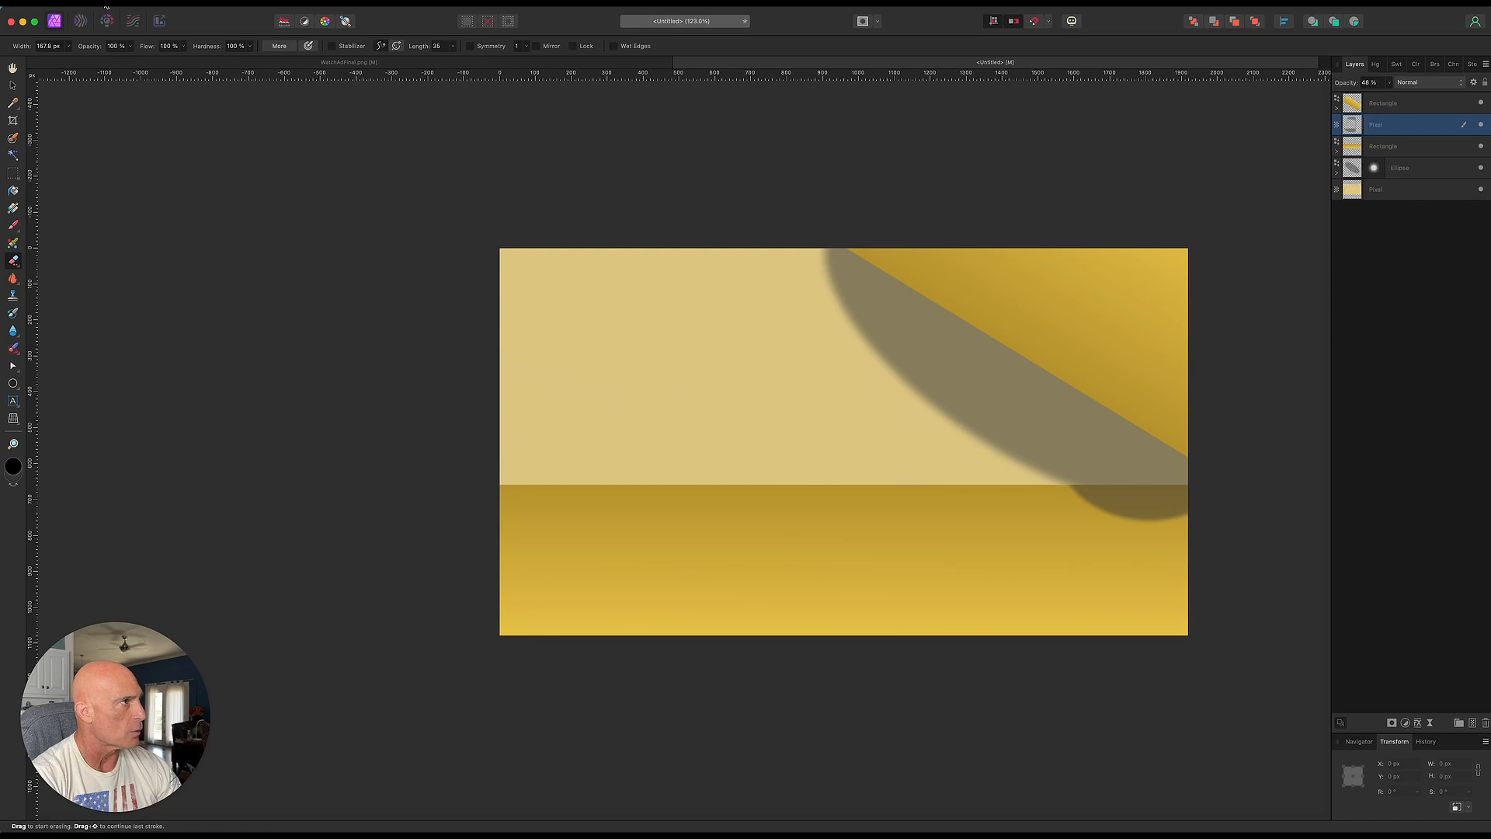
Place ultra_black.png from the UltraAd folder at about 538 × 538 px, slightly right of the canvas centre and overlapping the floor edge
{"action": "left_click", "coordinate": [106, 6]}
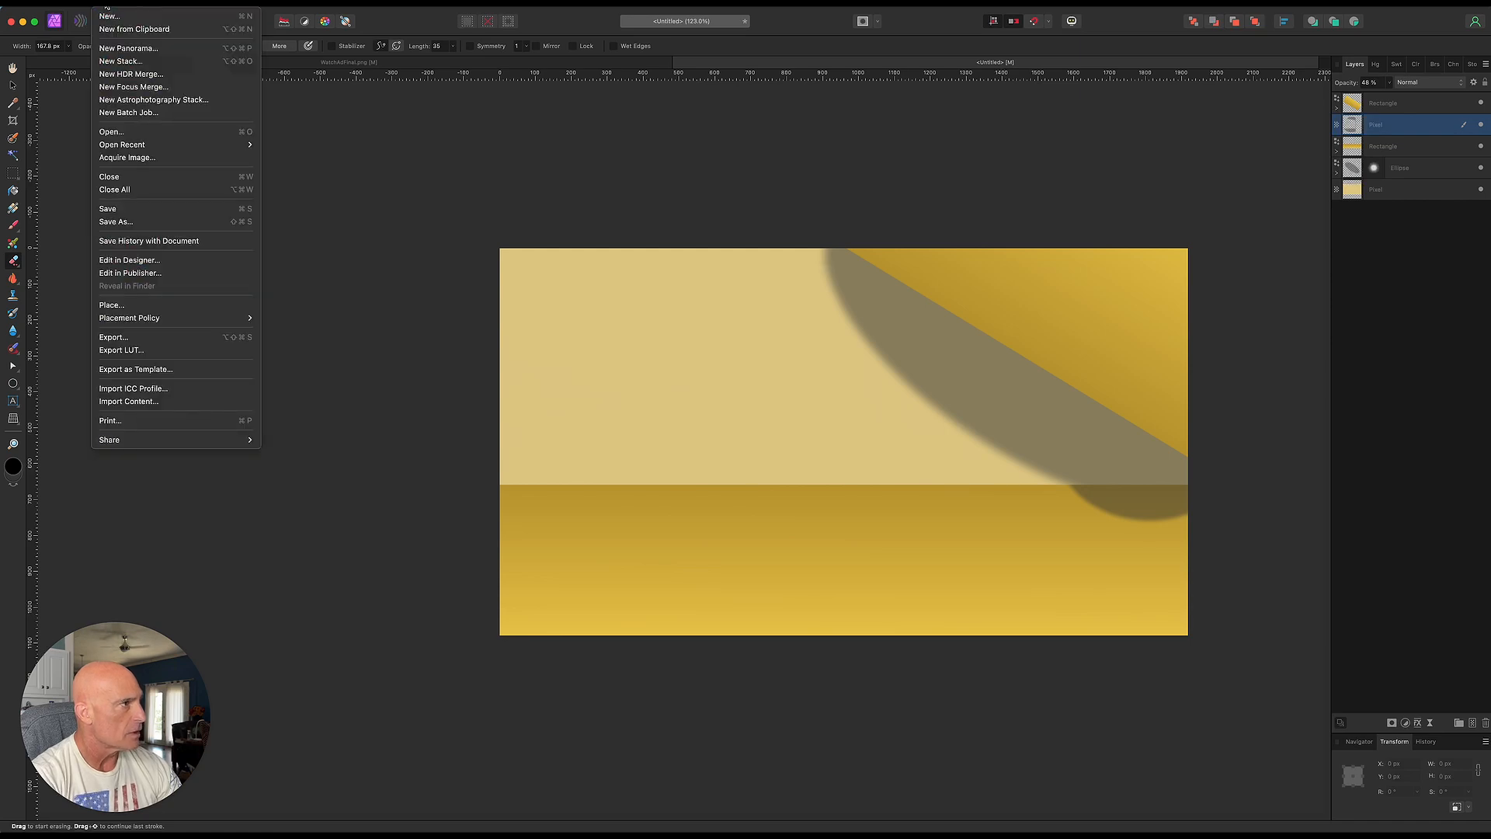
{"action": "left_click", "coordinate": [124, 307]}
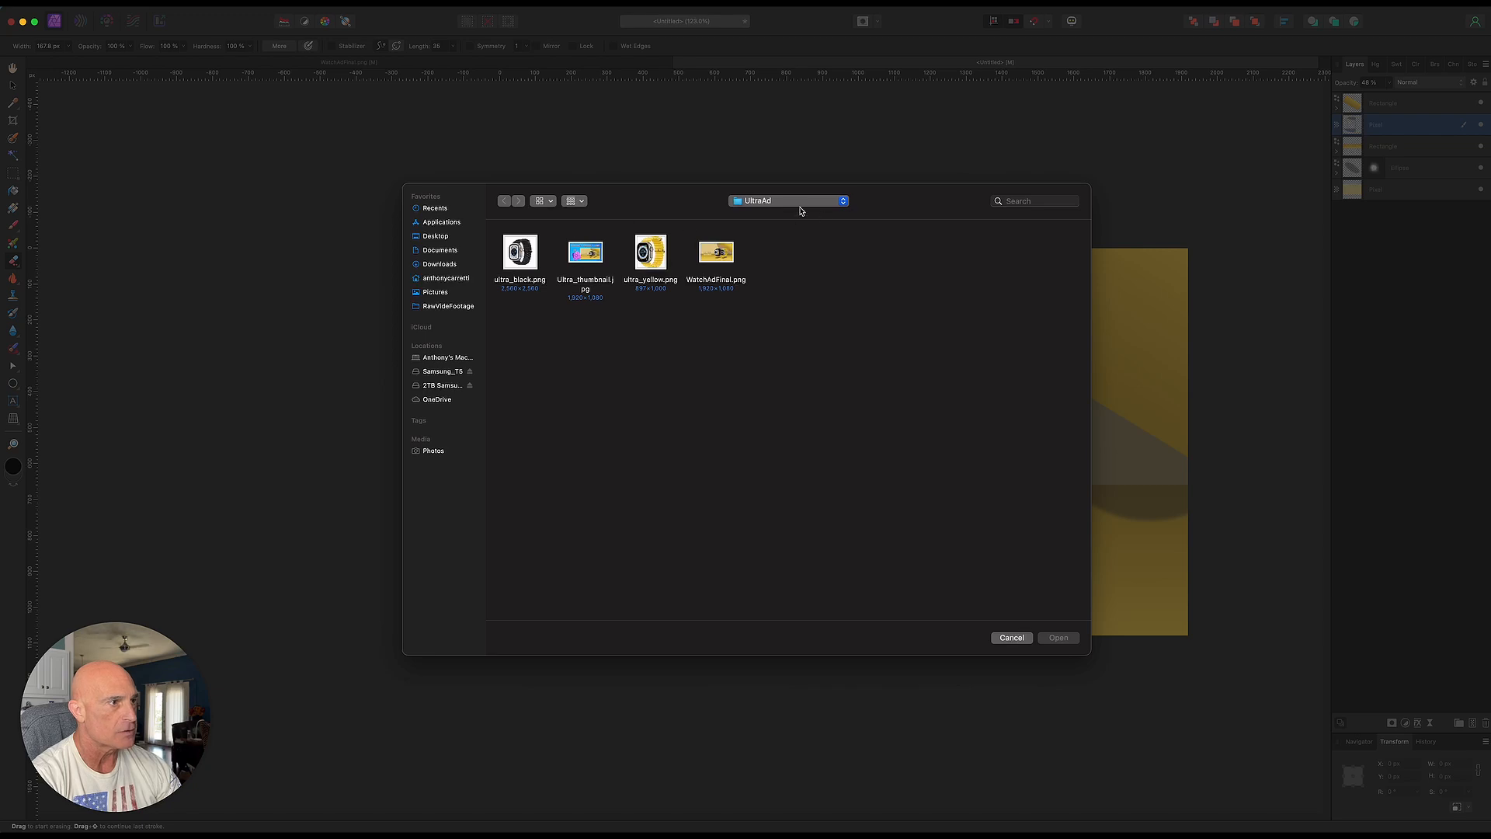
{"action": "left_click", "coordinate": [522, 254]}
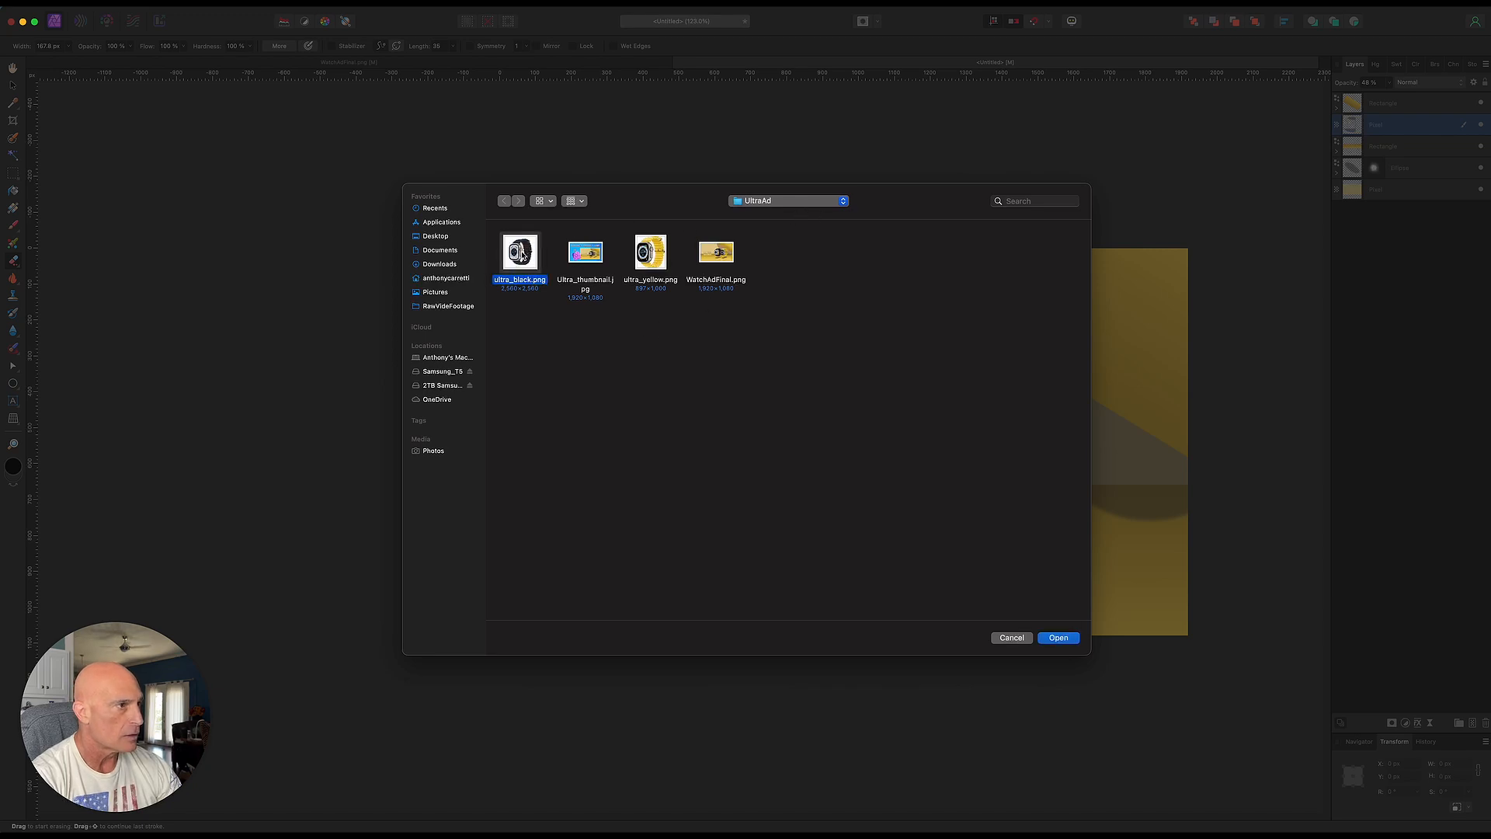
{"action": "left_click", "coordinate": [1058, 638]}
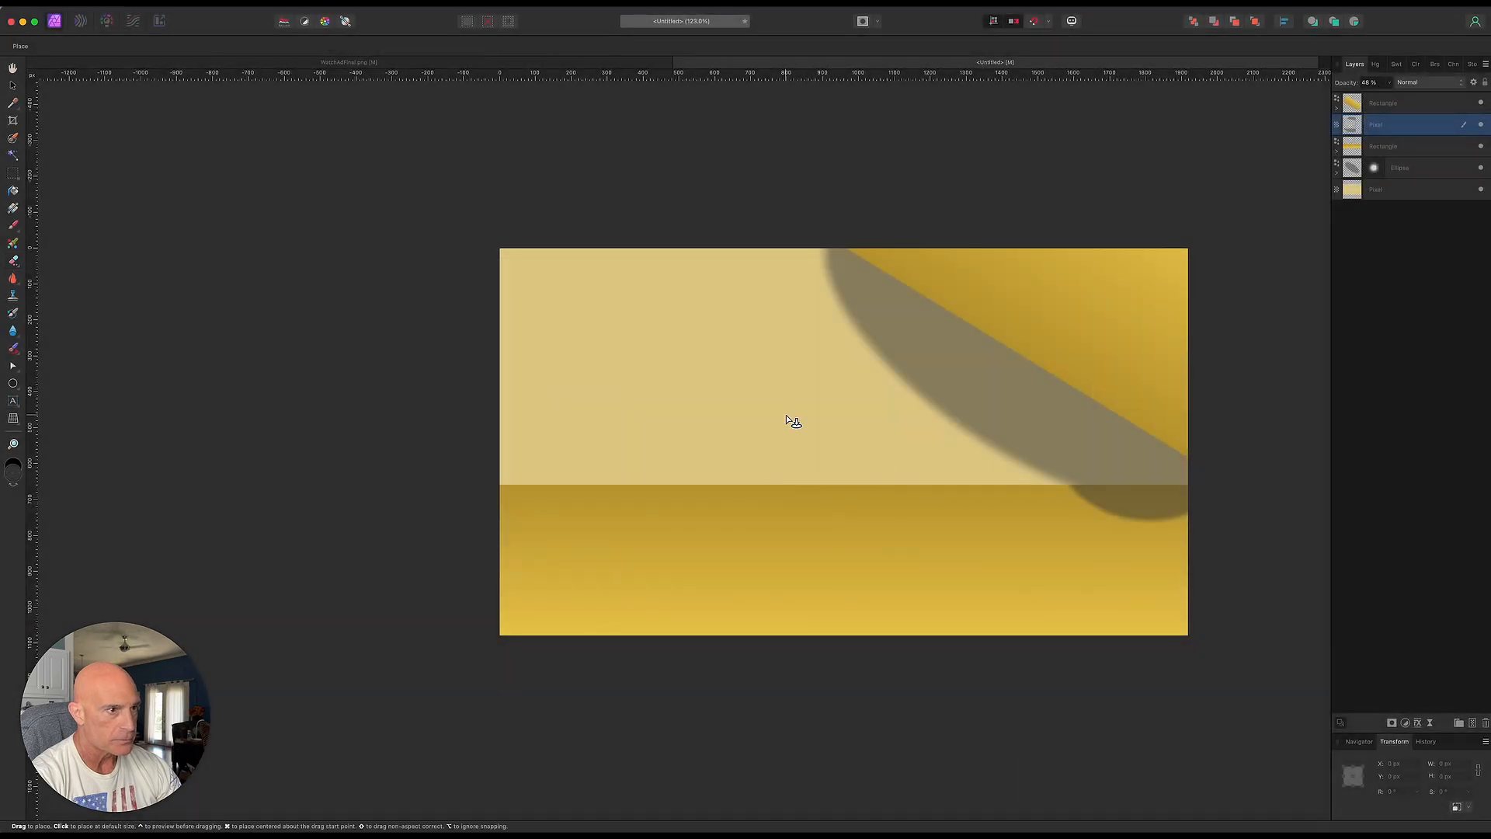
{"action": "left_click_drag", "start_coordinate": [709, 351], "coordinate": [928, 520]}
{"action": "left_click_drag", "start_coordinate": [785, 478], "coordinate": [841, 478]}
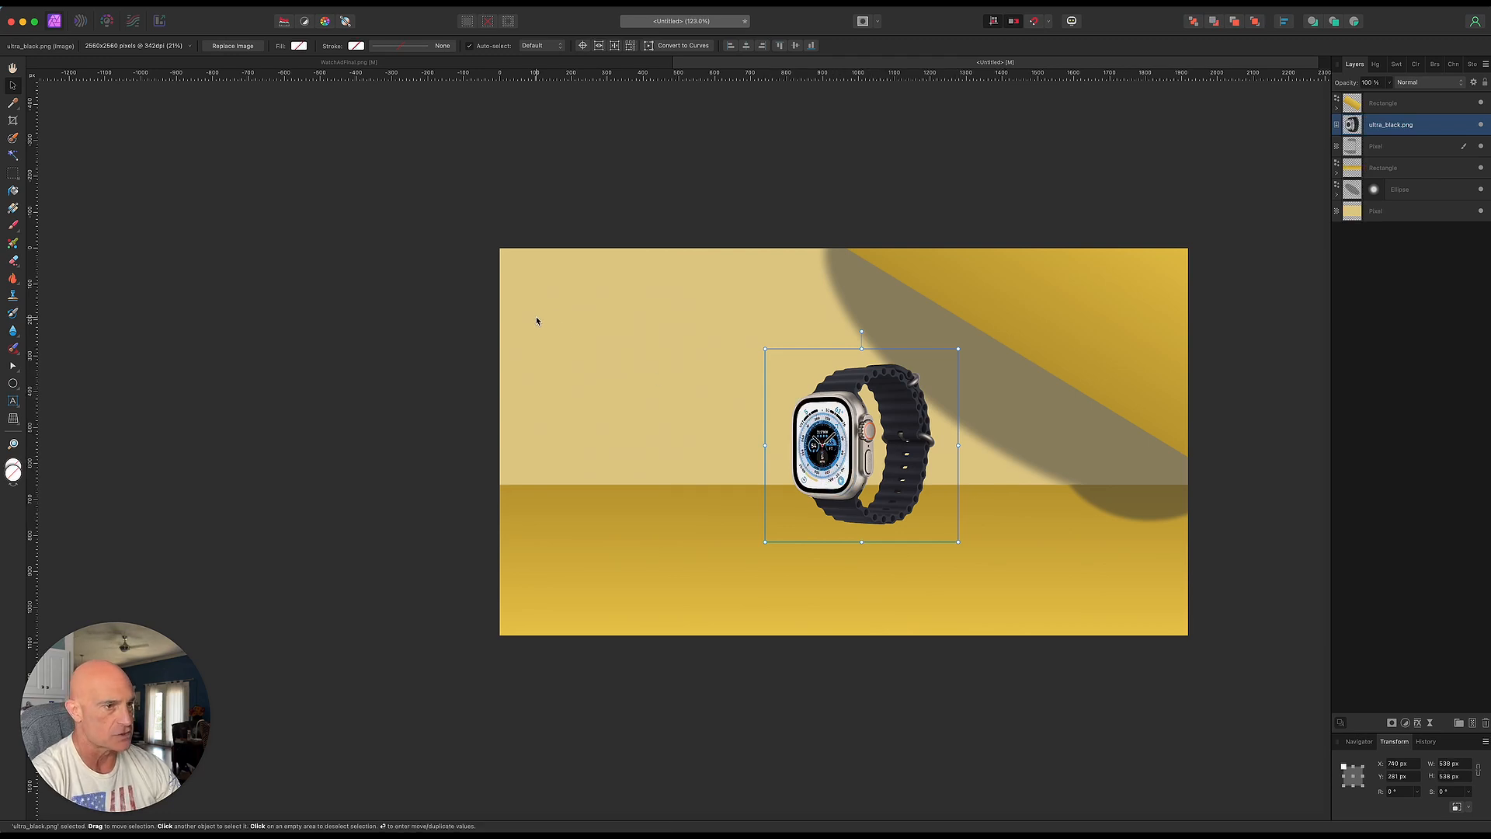
{"action": "left_click", "coordinate": [402, 281]}
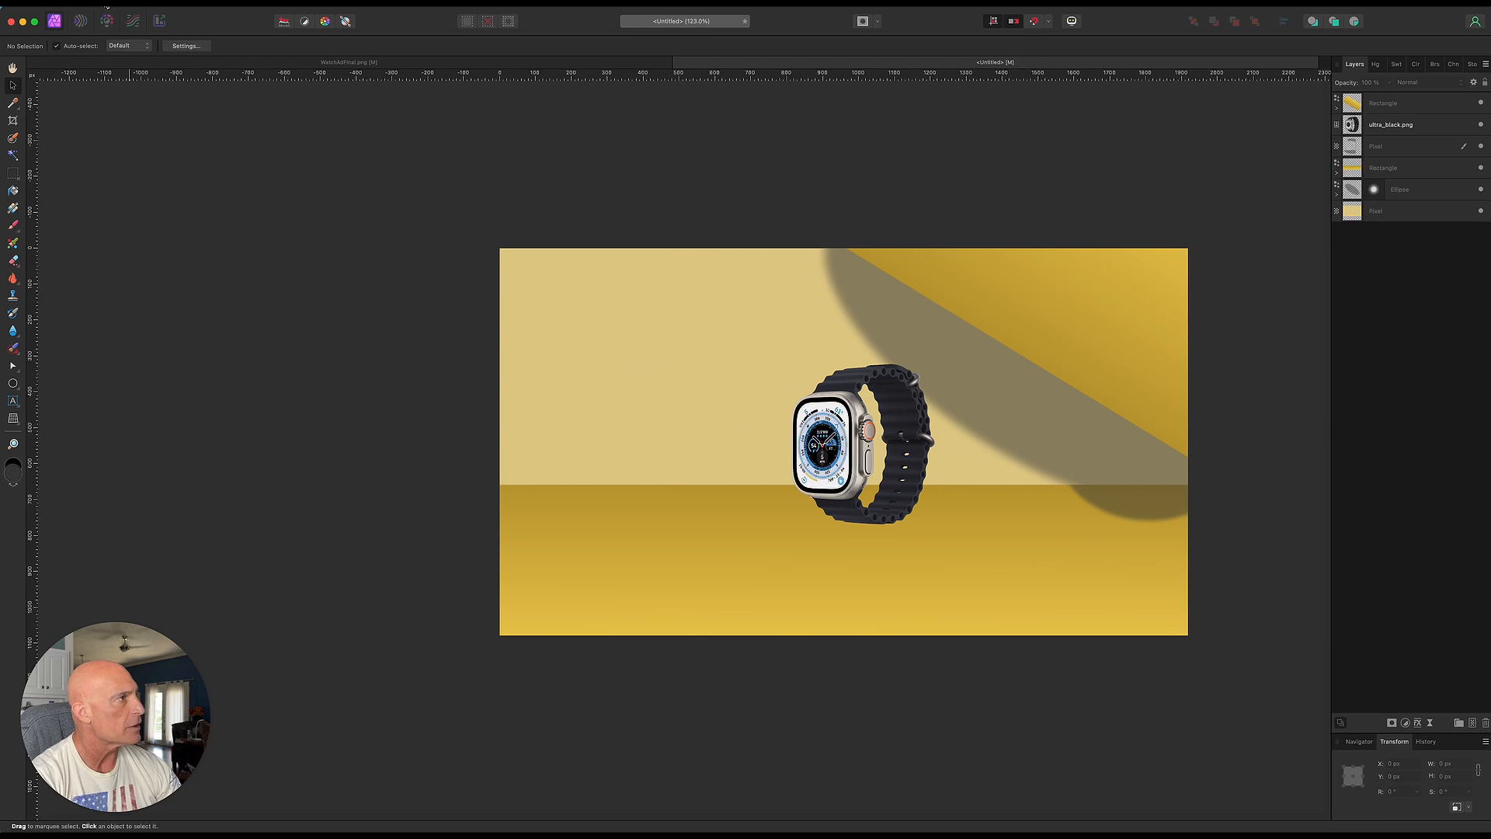
Place ultra_yellow.png directly right of the black watch and fit it to about 399 × 445 px
{"action": "left_click", "coordinate": [106, 6]}
{"action": "left_click", "coordinate": [123, 307]}
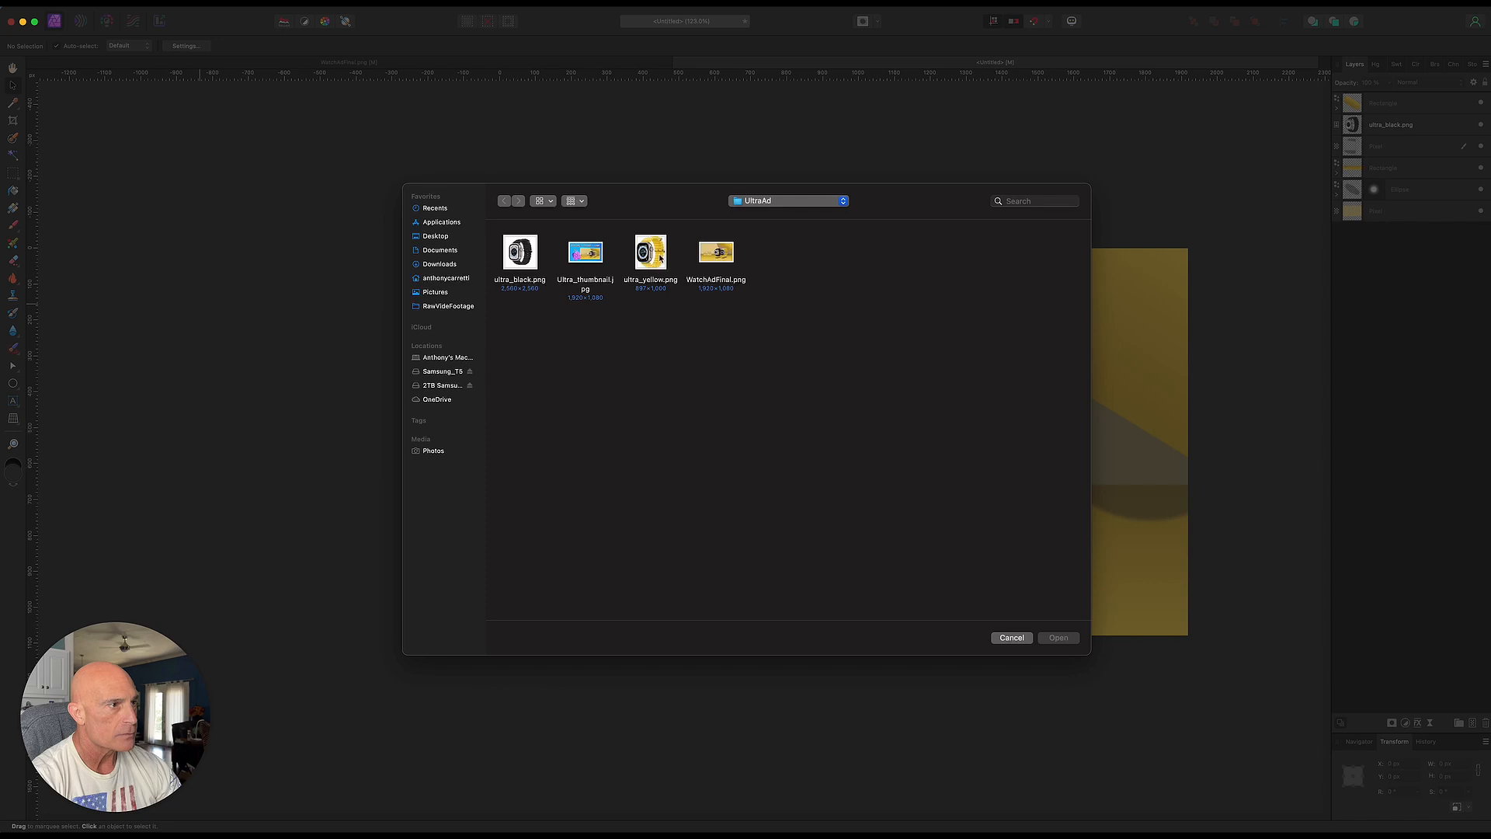
{"action": "left_click", "coordinate": [661, 258]}
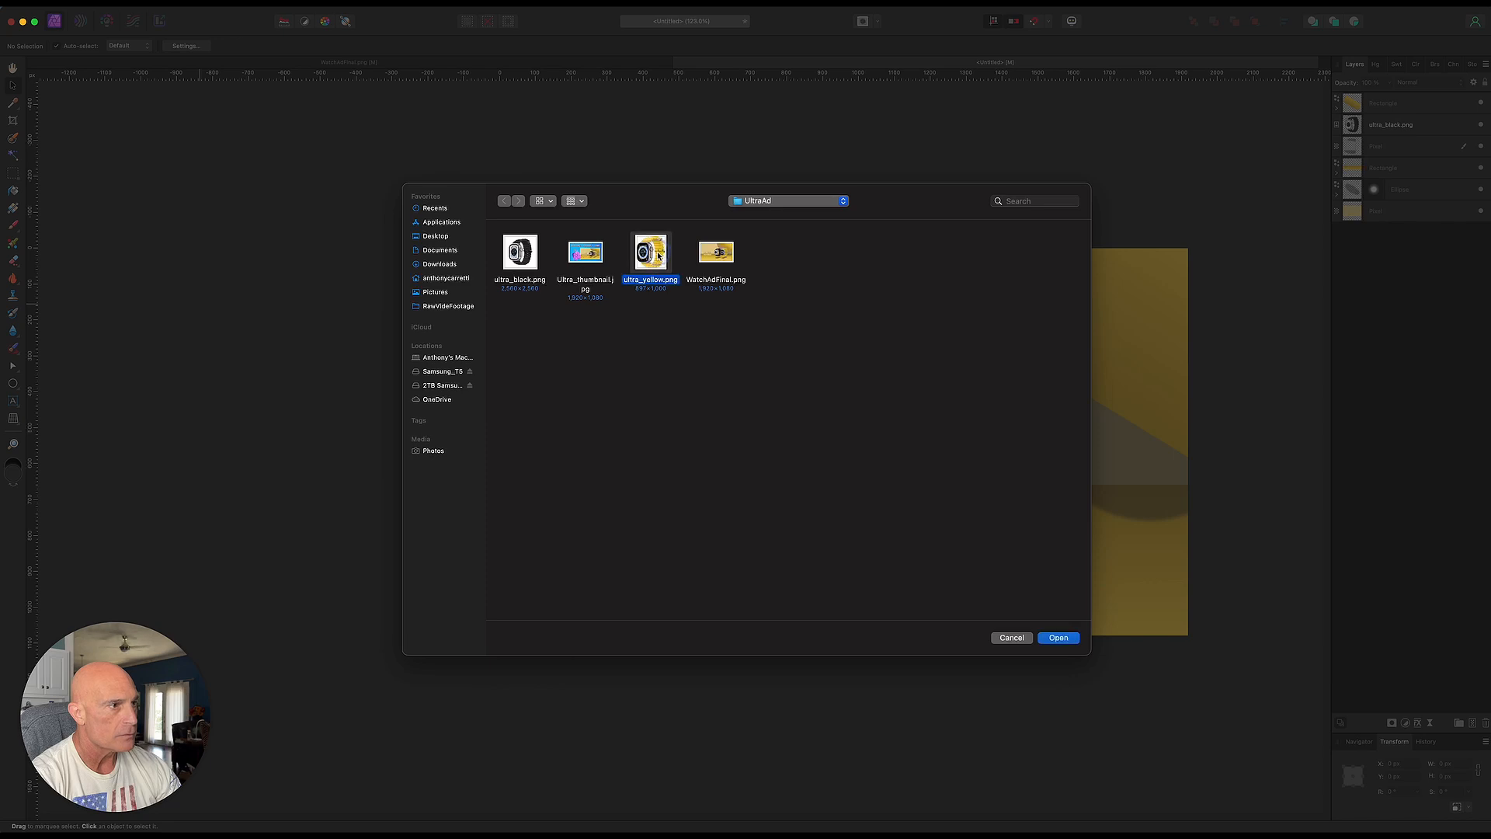
{"action": "left_click", "coordinate": [1058, 638]}
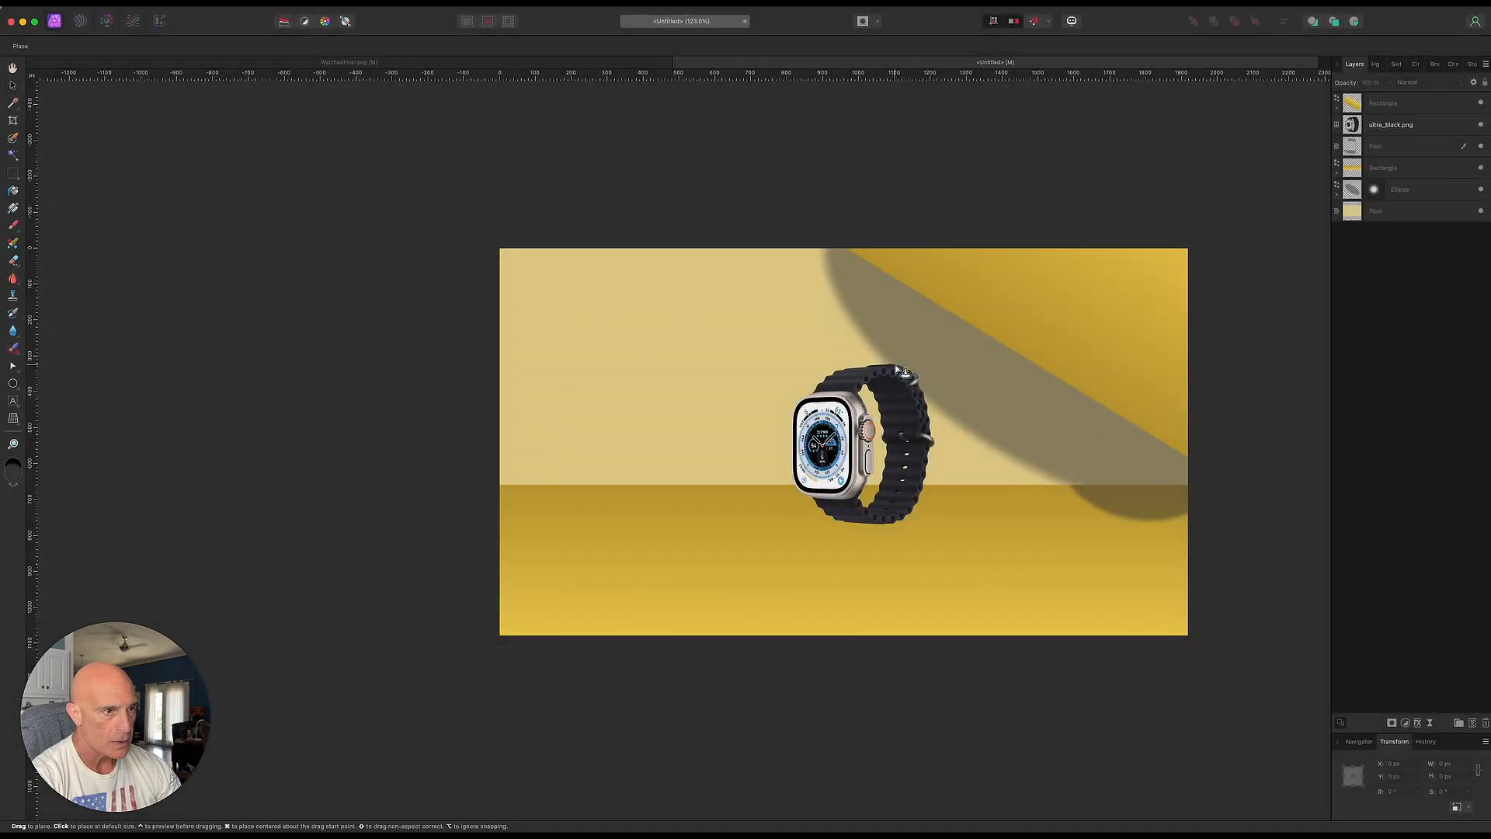
{"action": "left_click_drag", "start_coordinate": [876, 354], "coordinate": [1072, 475]}
{"action": "left_click_drag", "start_coordinate": [946, 459], "coordinate": [967, 465]}
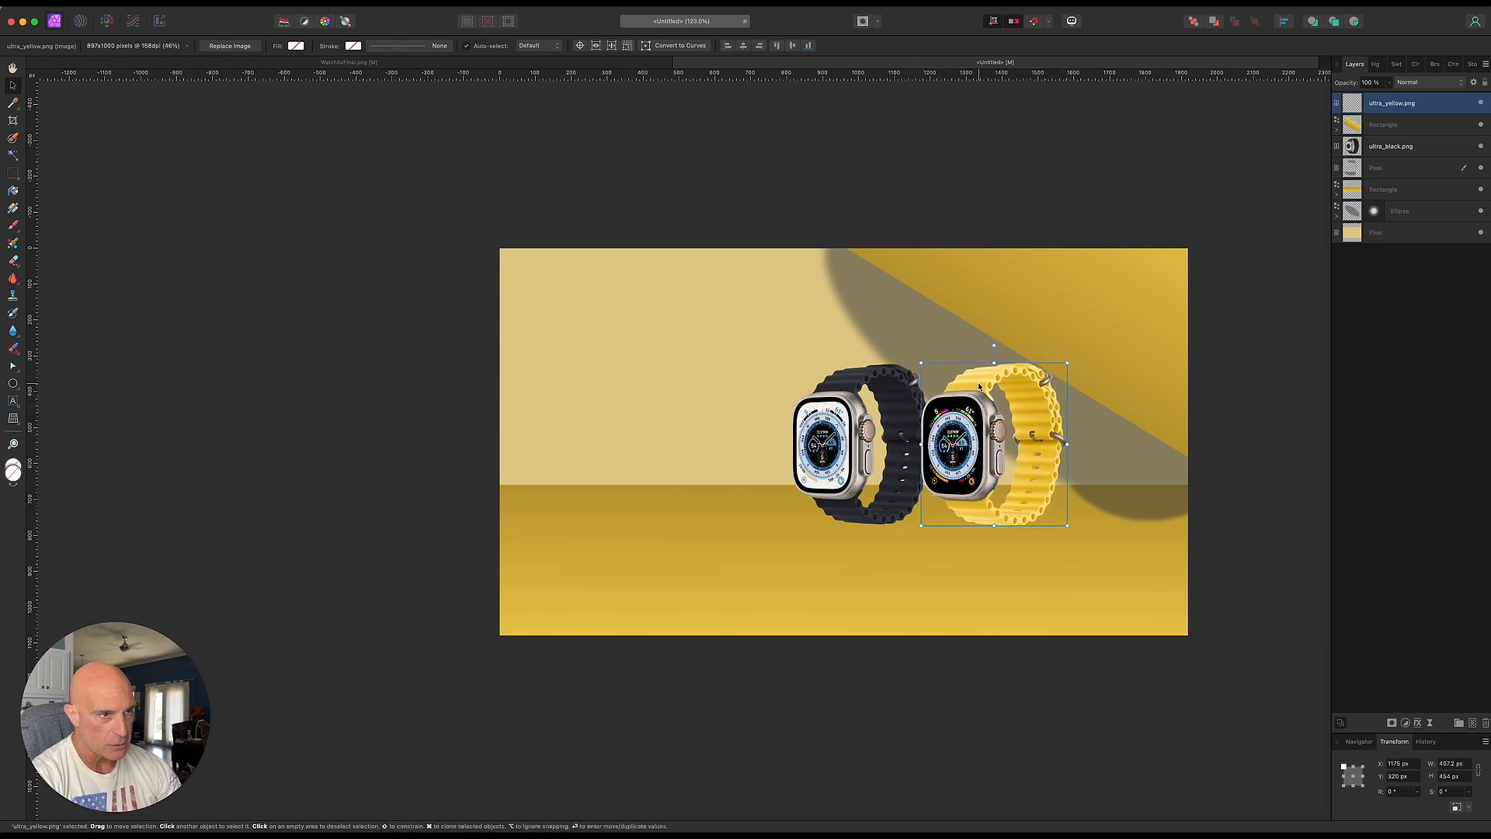
{"action": "left_click_drag", "start_coordinate": [922, 364], "coordinate": [924, 365]}
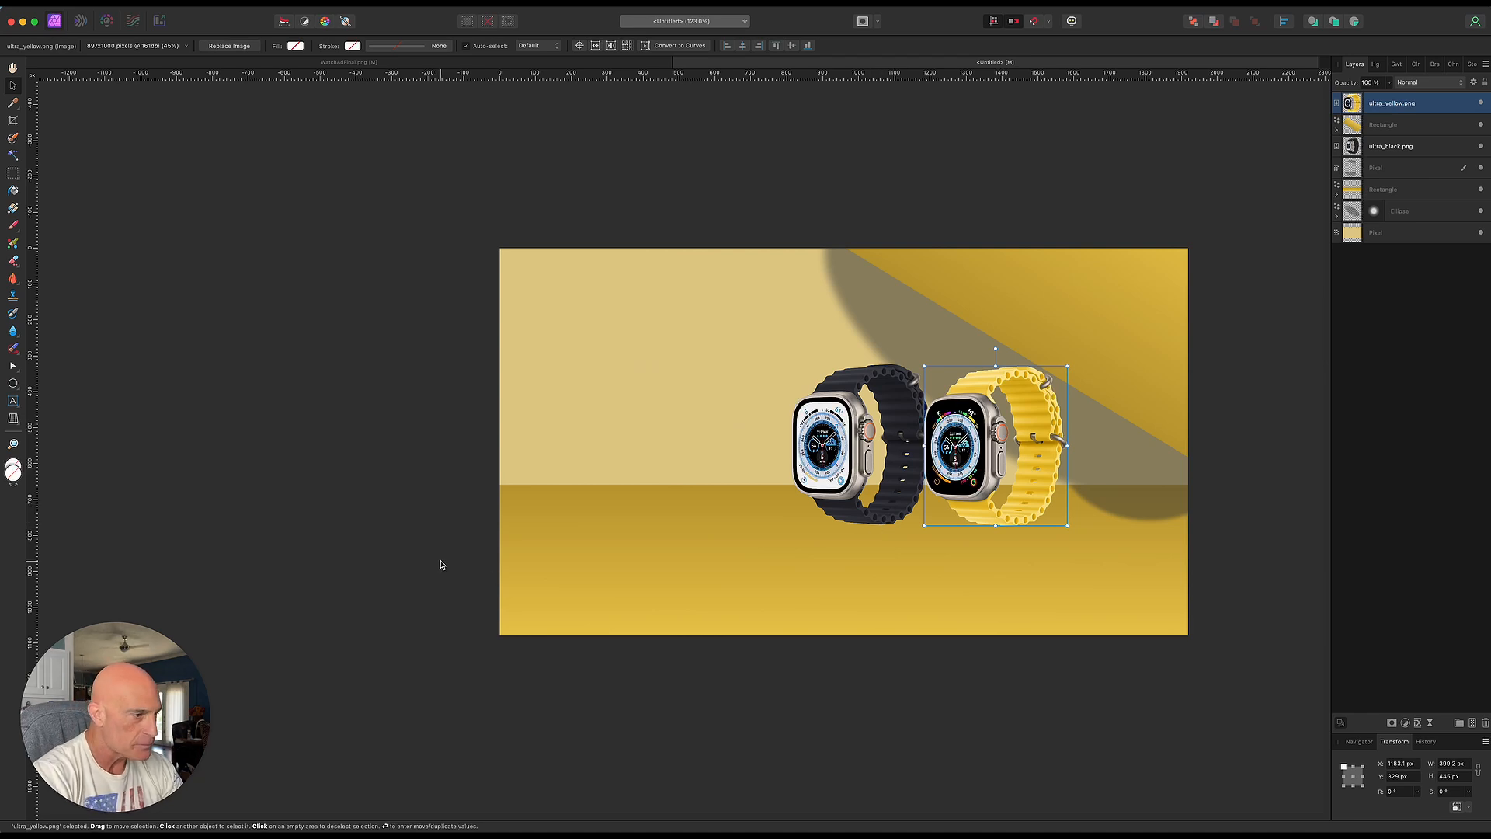
{"action": "left_click", "coordinate": [444, 518]}
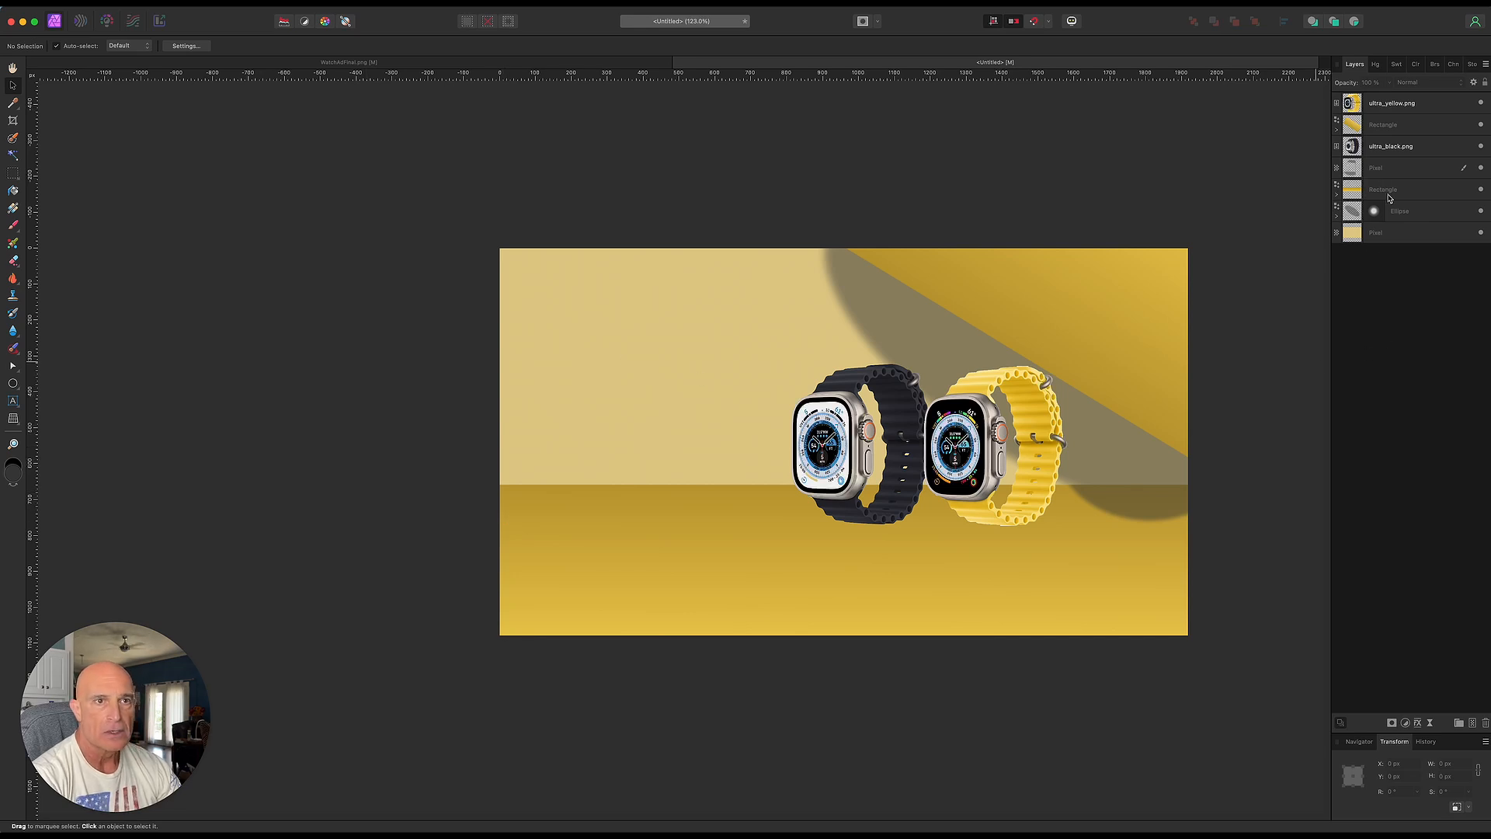
Draw a dark rounded rectangle of about 303 × 108 px below the black watch, layered just above the floor rectangle
{"action": "left_click", "coordinate": [1414, 192]}
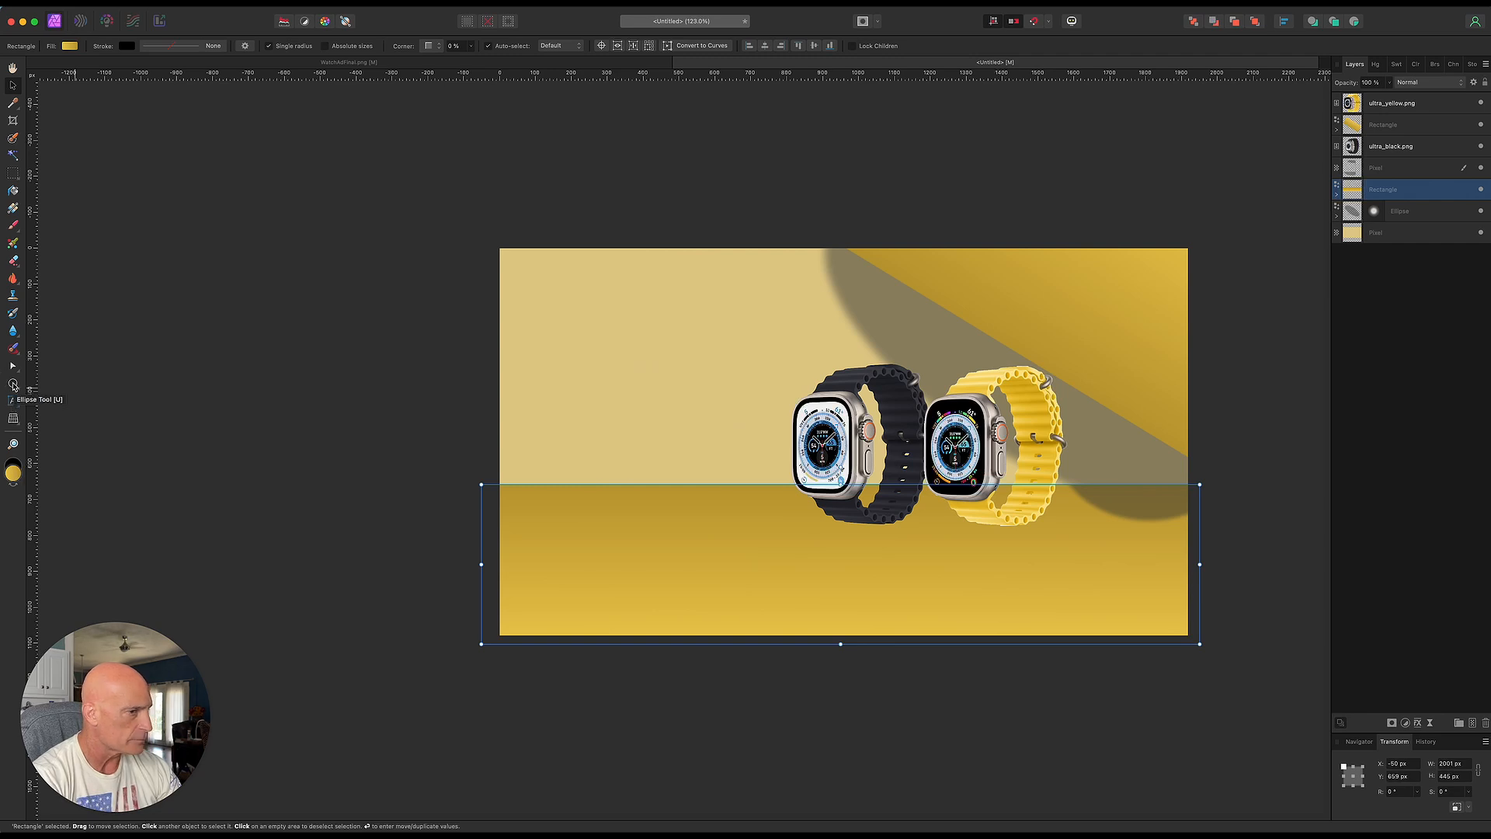
{"action": "left_click", "coordinate": [13, 384]}
{"action": "left_click", "coordinate": [69, 415]}
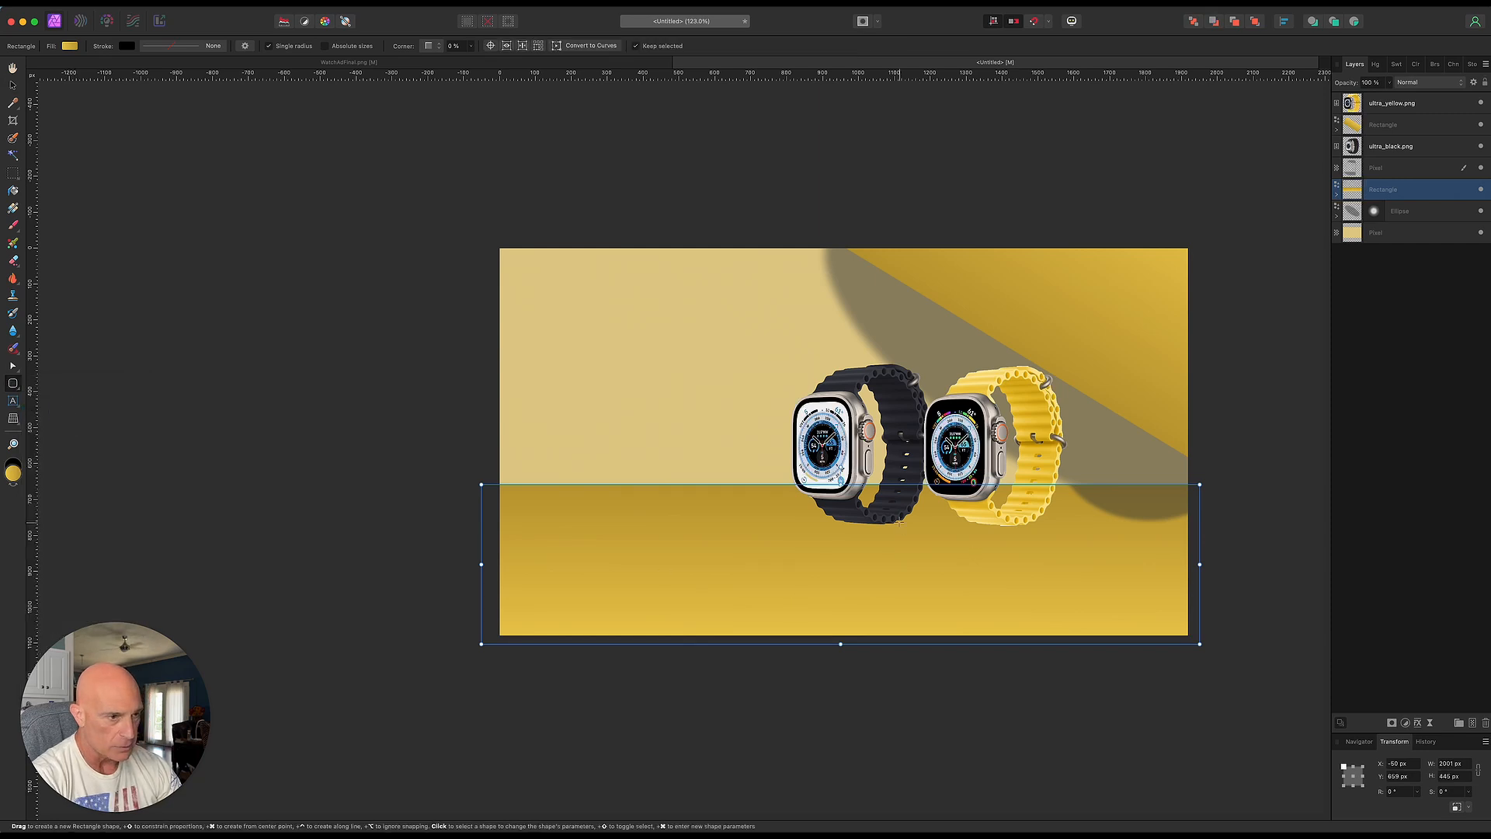
{"action": "left_click_drag", "start_coordinate": [790, 546], "coordinate": [899, 585]}
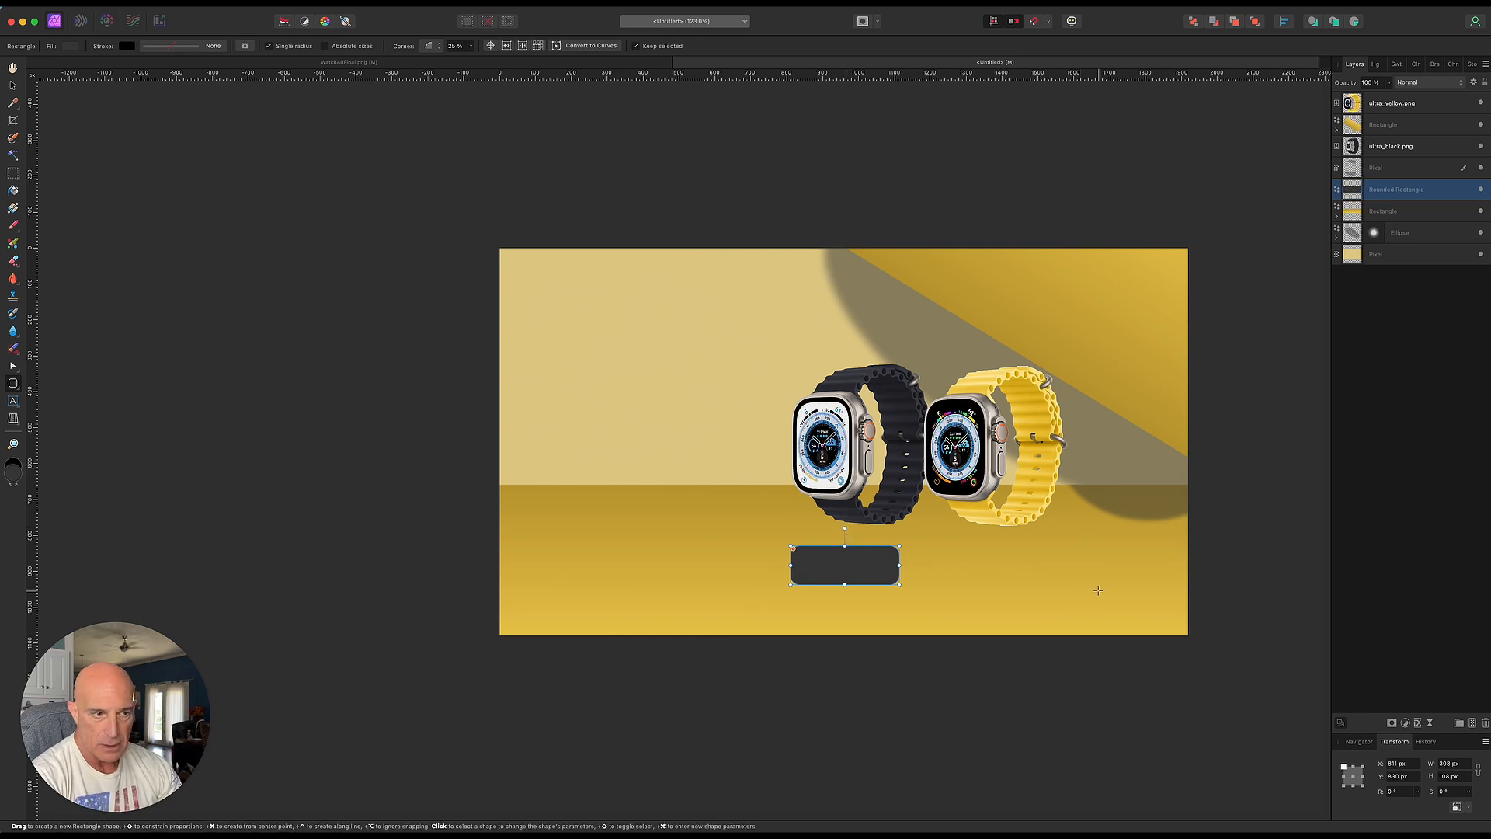
Add a live Gaussian Blur with a radius of about 6.4 px to the rounded rectangle
{"action": "left_click", "coordinate": [1432, 725]}
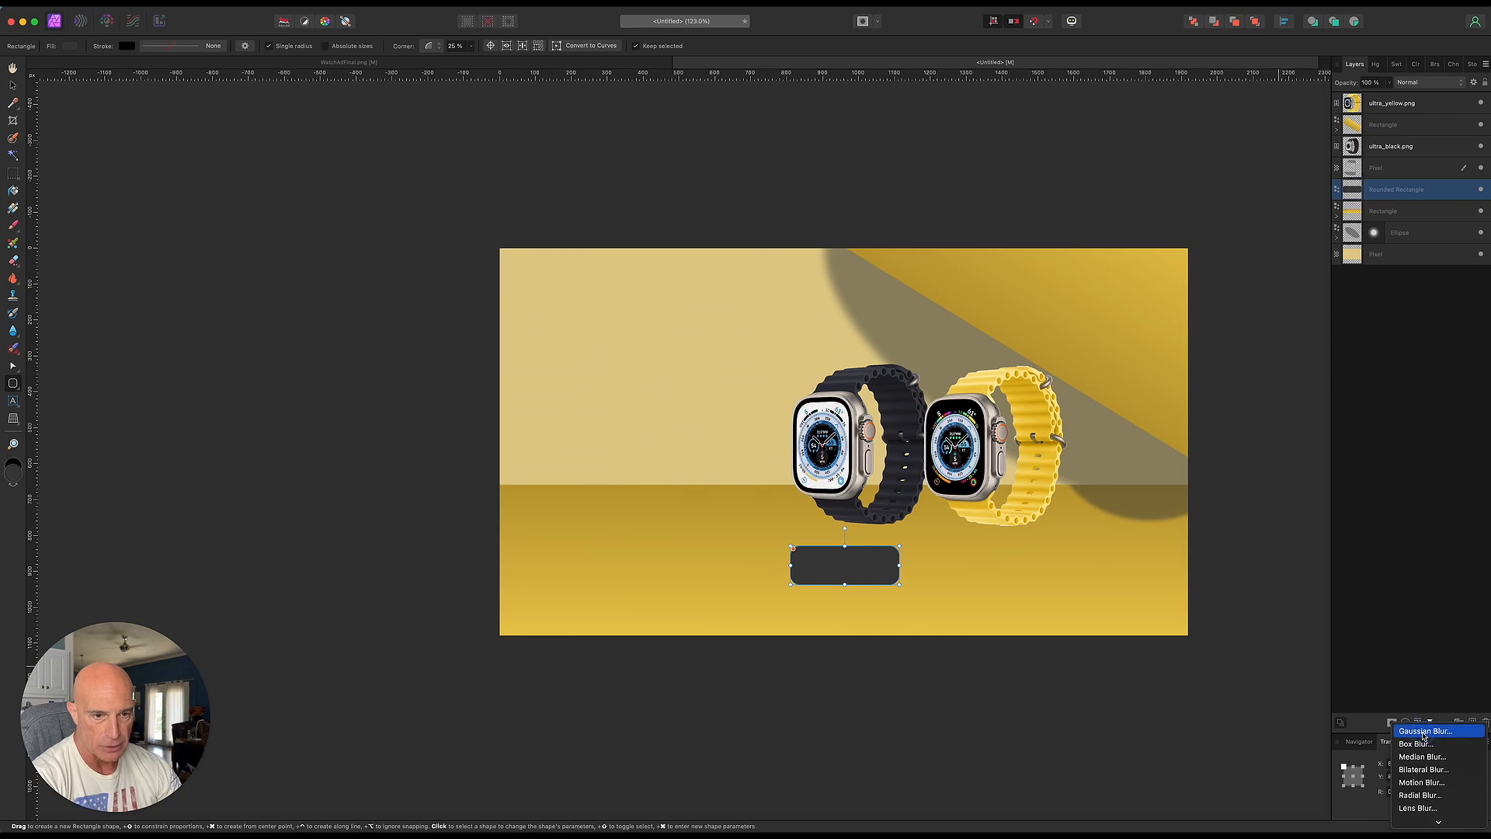
{"action": "left_click", "coordinate": [1424, 732]}
{"action": "left_click_drag", "start_coordinate": [1133, 778], "coordinate": [1183, 775]}
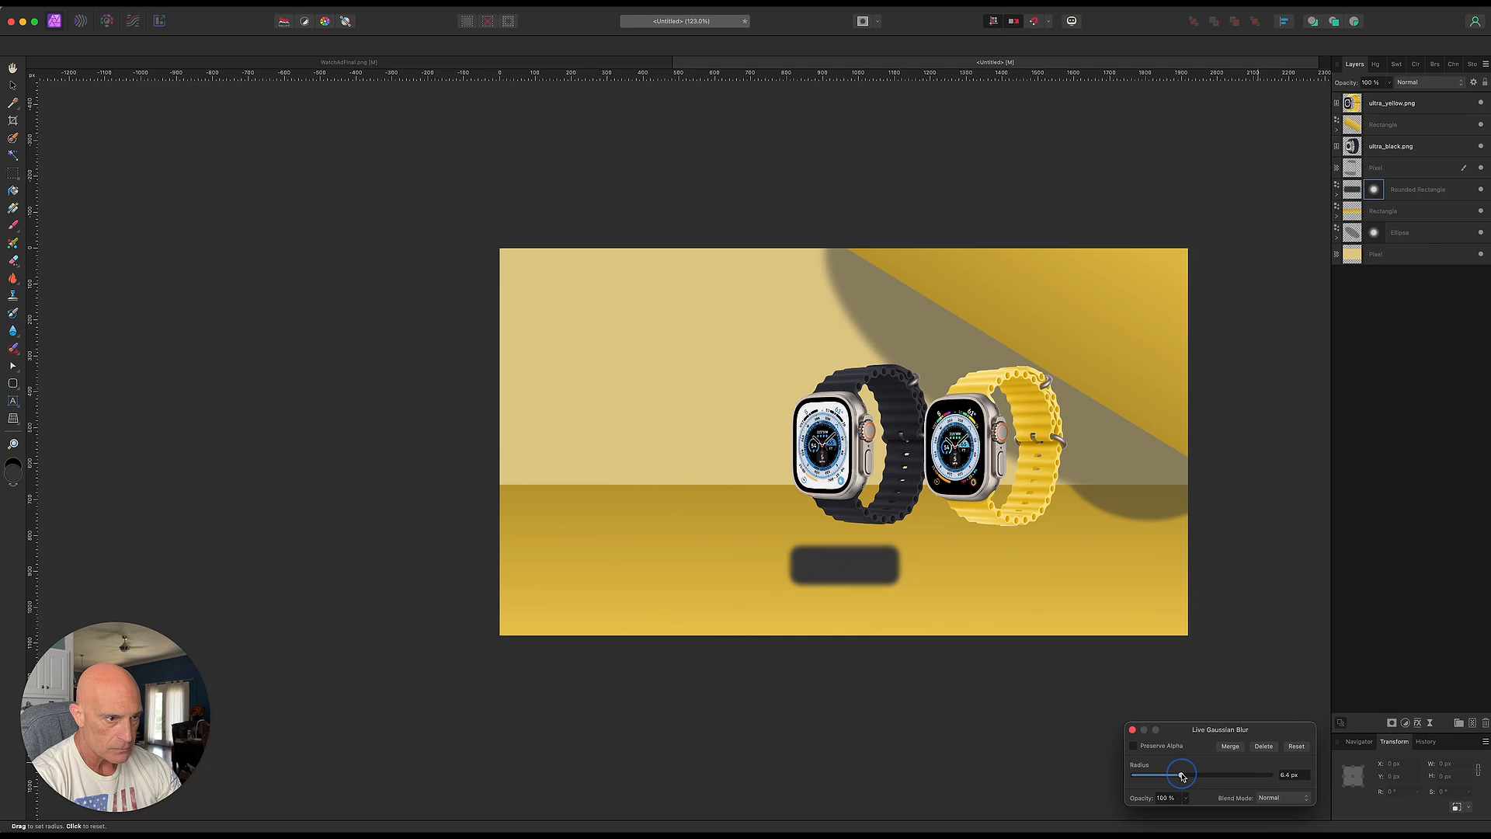
{"action": "left_click", "coordinate": [1133, 730]}
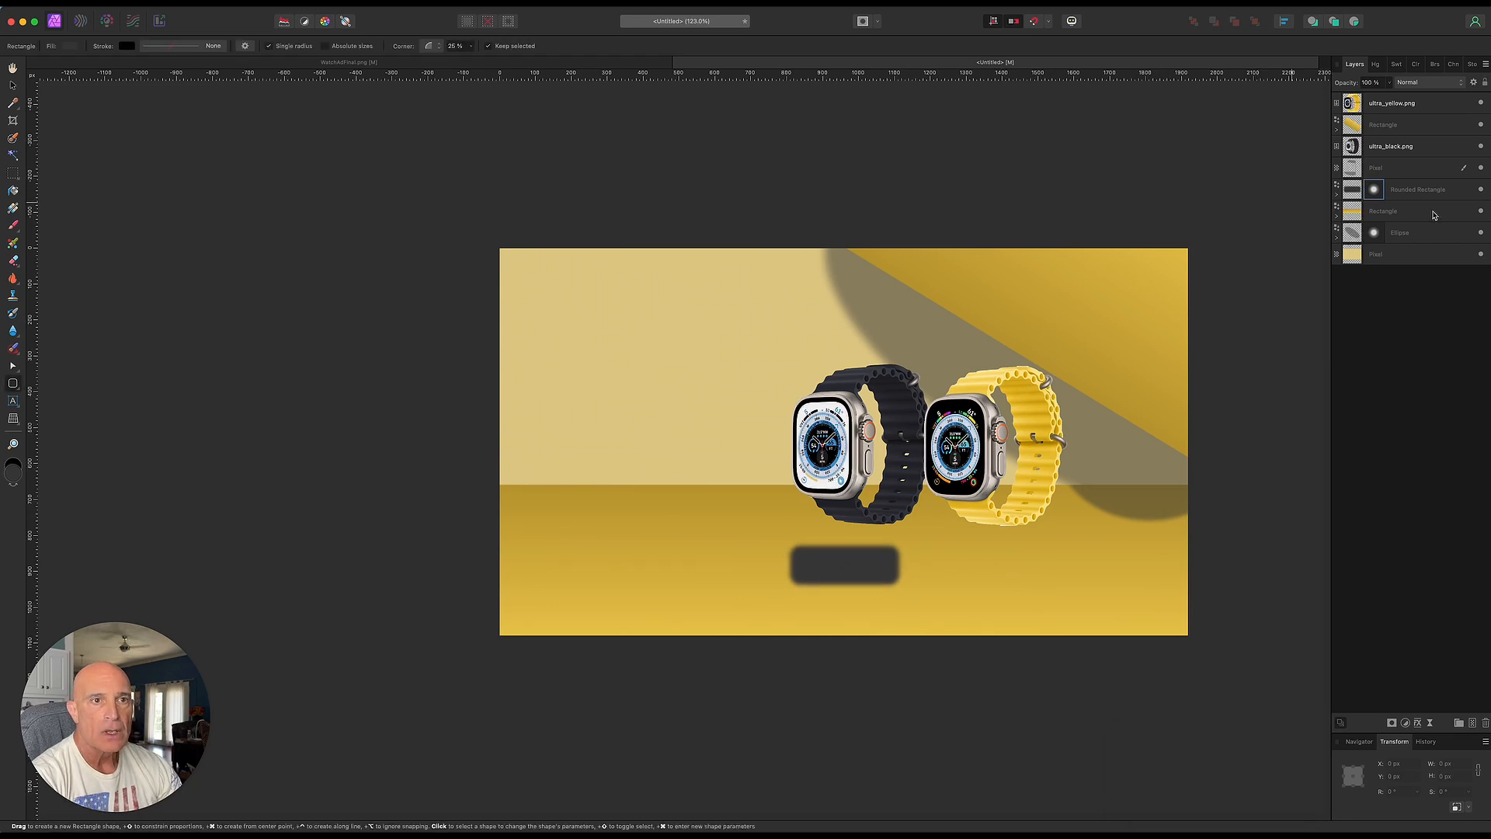
Lower the blurred rounded rectangle's opacity to 68% and rasterize and trim its layer
{"action": "left_click", "coordinate": [1389, 83]}
{"action": "mouse_move", "coordinate": [1389, 96]}
{"action": "left_mouse_down"}
{"action": "mouse_move", "coordinate": [1340, 98]}
{"action": "mouse_move", "coordinate": [1413, 103]}
{"action": "left_mouse_up"}
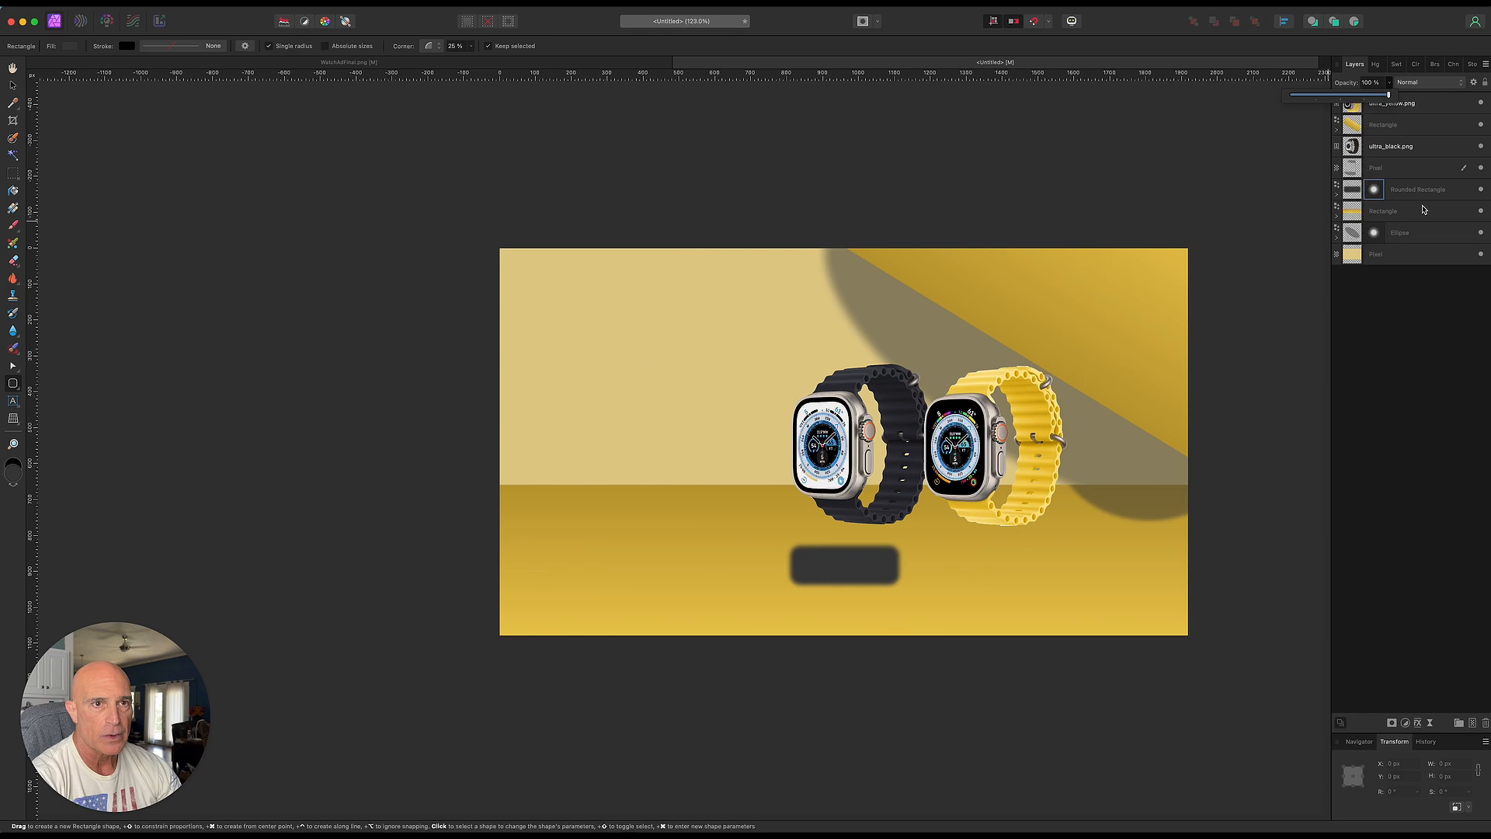
{"action": "left_click", "coordinate": [1441, 191]}
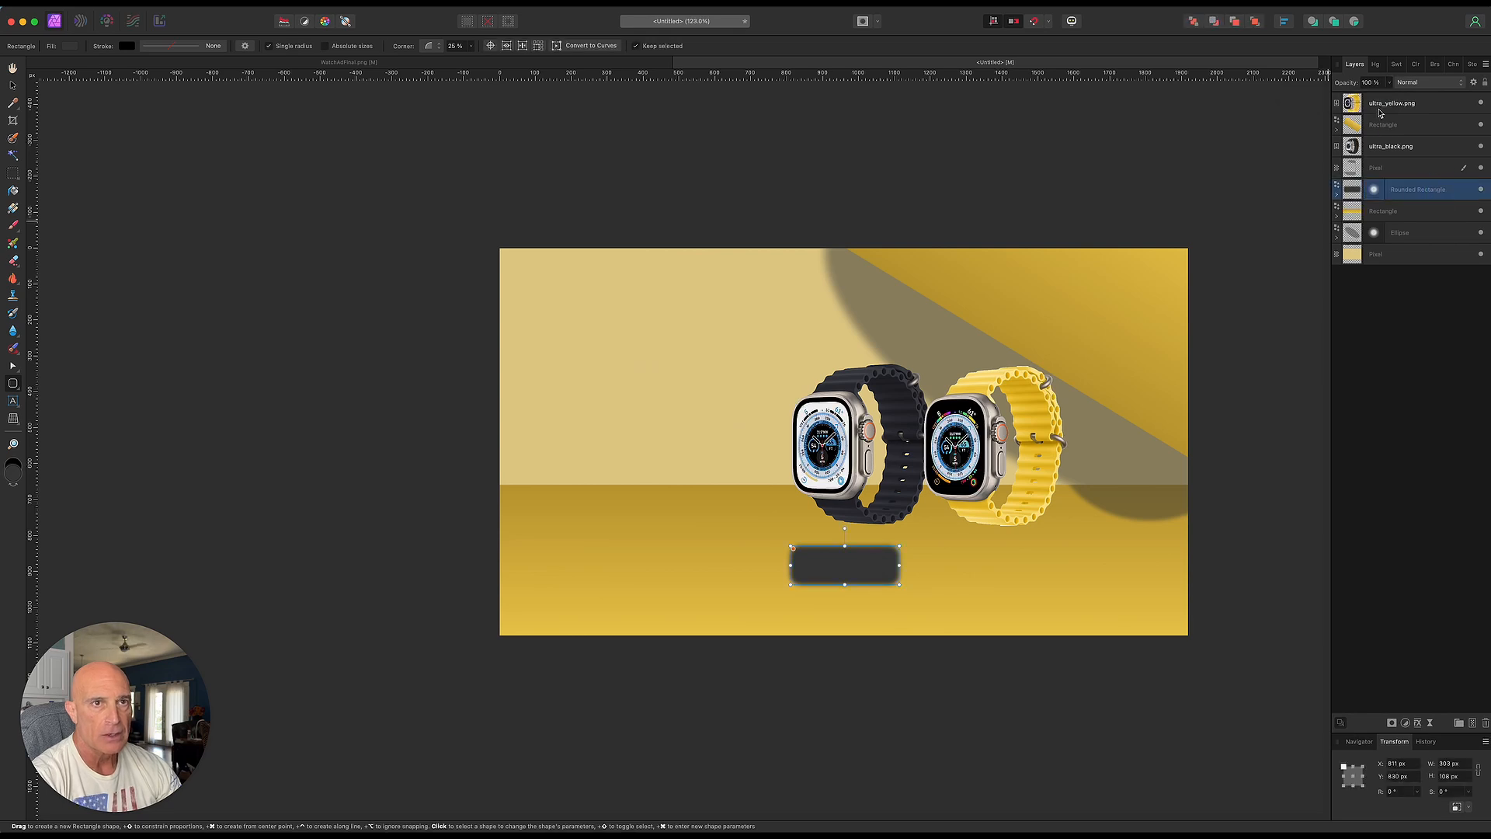
{"action": "left_click", "coordinate": [1391, 85]}
{"action": "left_click_drag", "start_coordinate": [1388, 98], "coordinate": [1357, 102]}
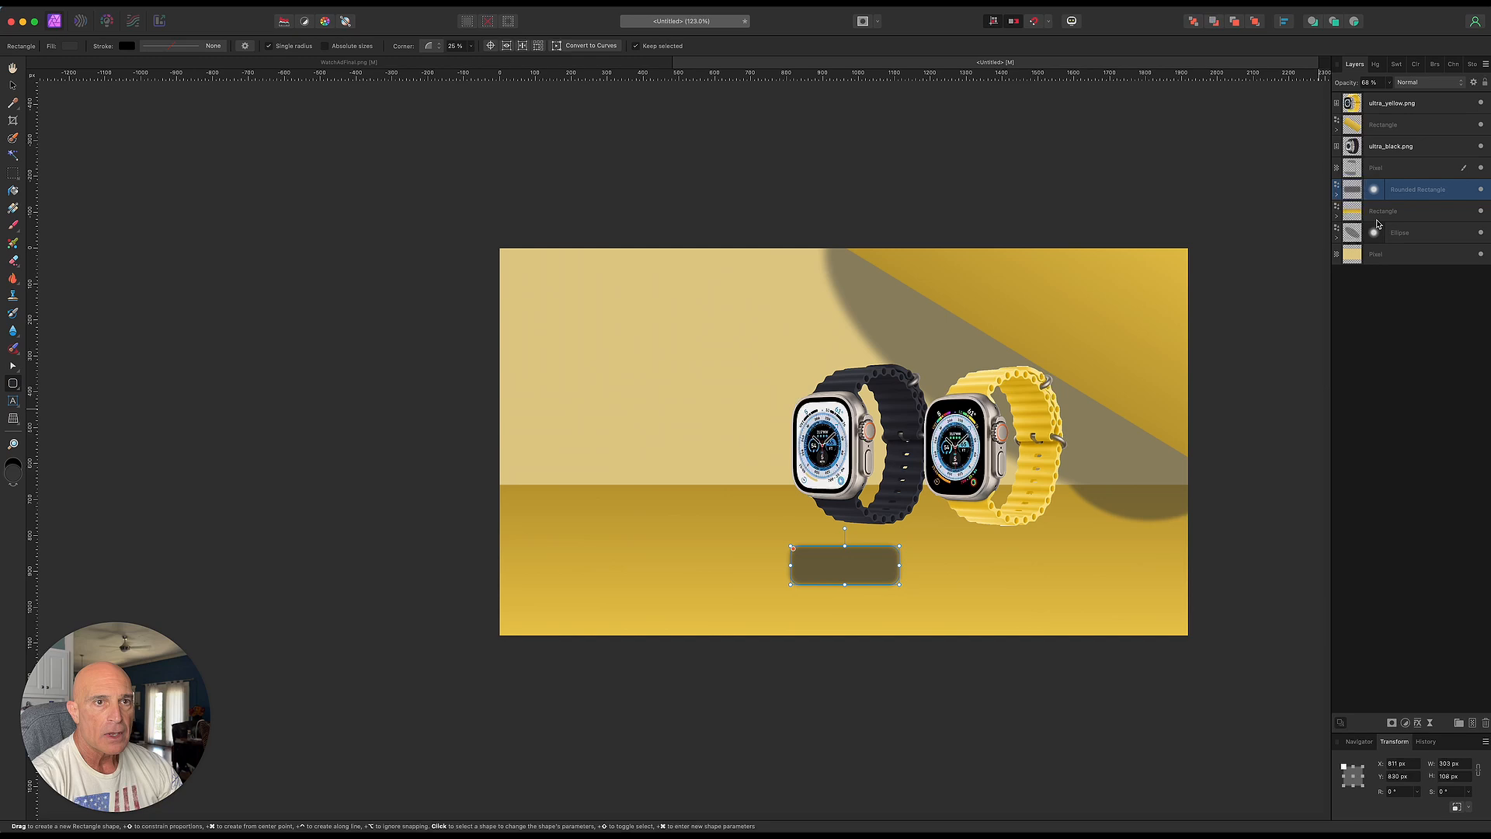
{"action": "right_click", "coordinate": [1422, 193]}
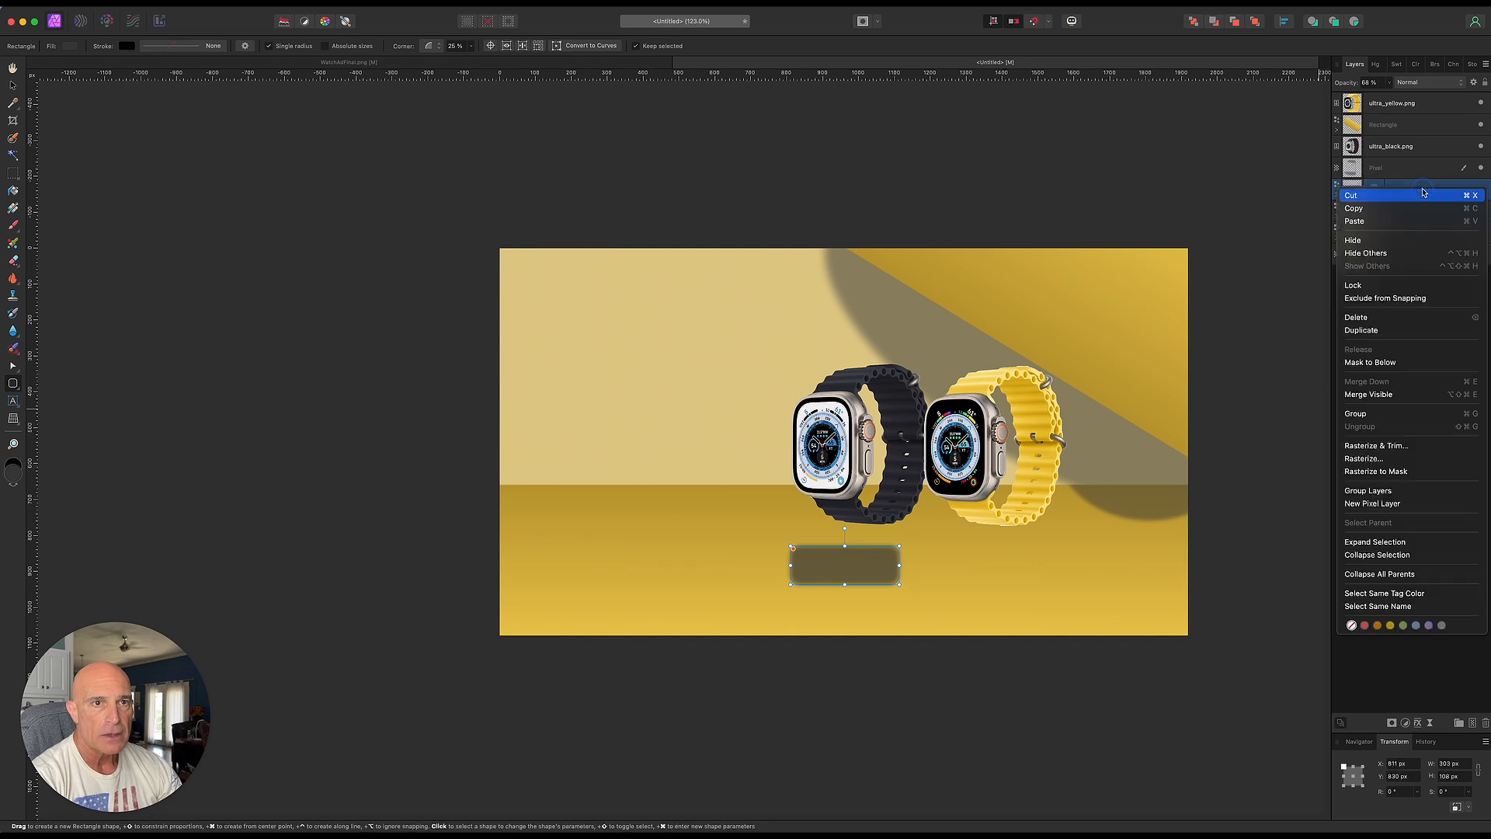
{"action": "left_click", "coordinate": [1396, 449]}
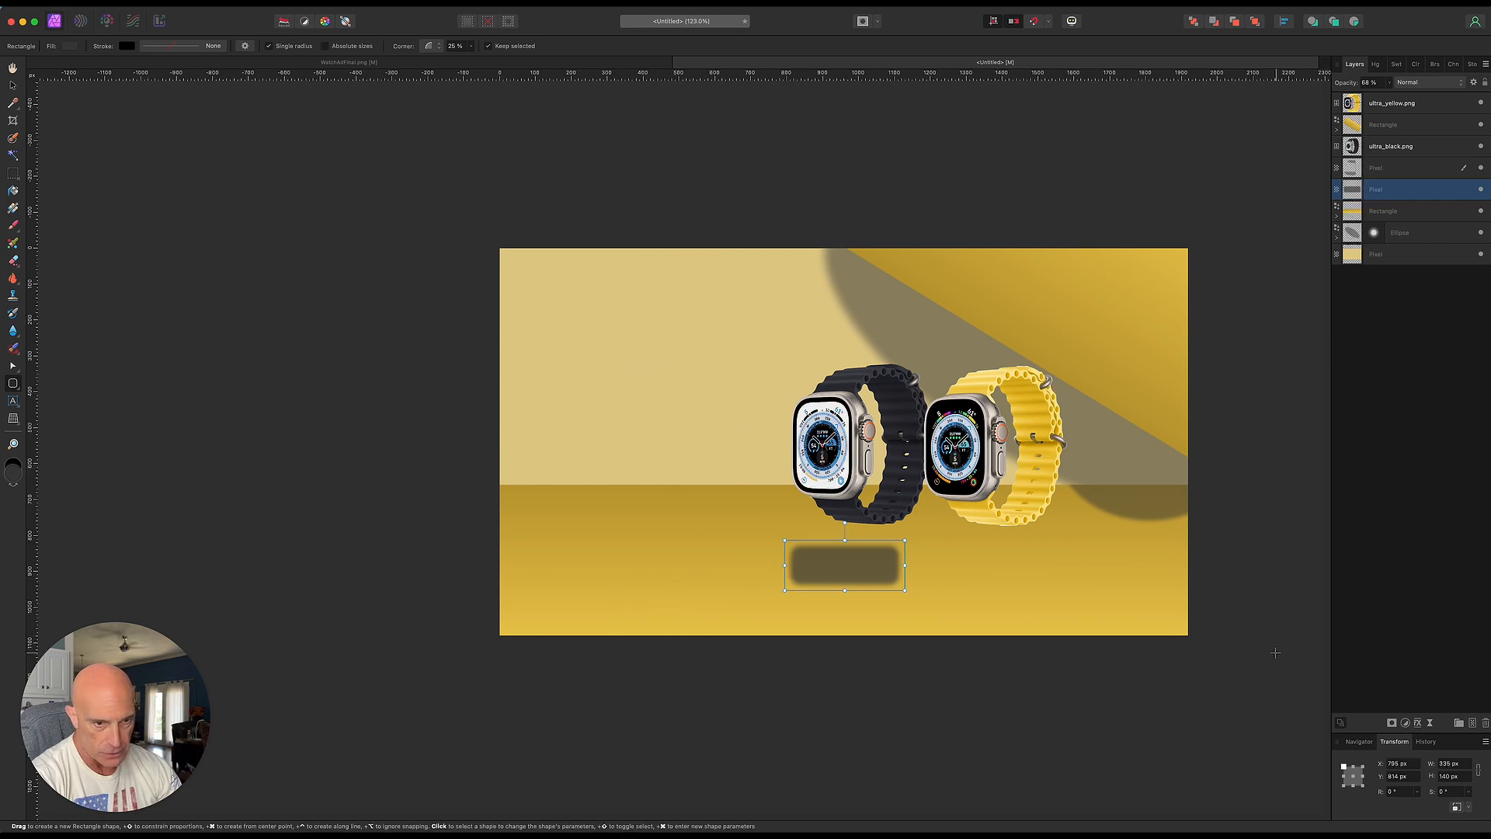
Distort the blurred shadow rectangle with a single-plane Perspective into a slanted diamond-like shape below the black watch and apply it
{"action": "left_click", "coordinate": [13, 418]}
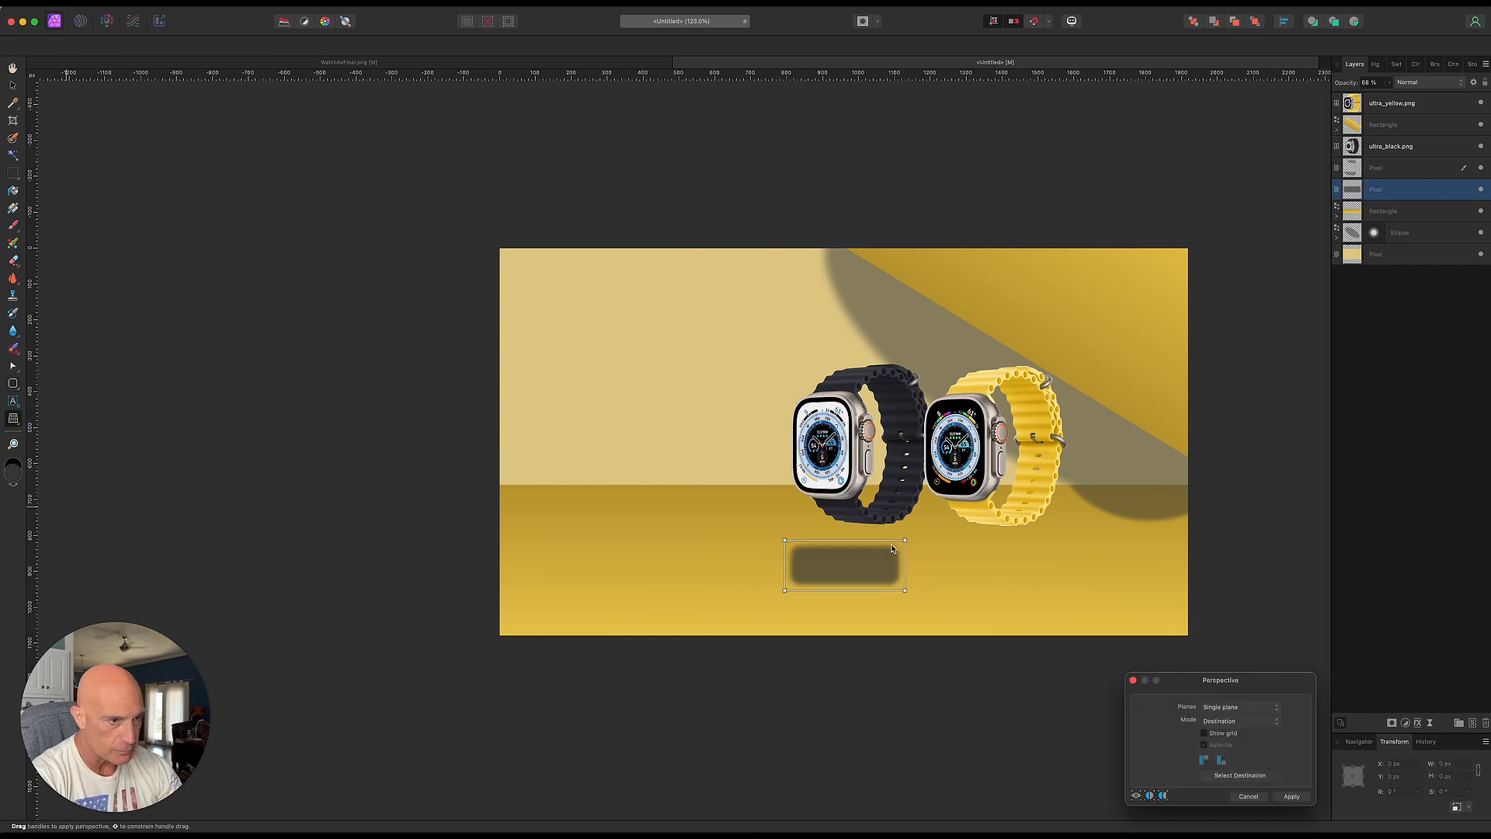
{"action": "left_click_drag", "start_coordinate": [907, 544], "coordinate": [893, 532]}
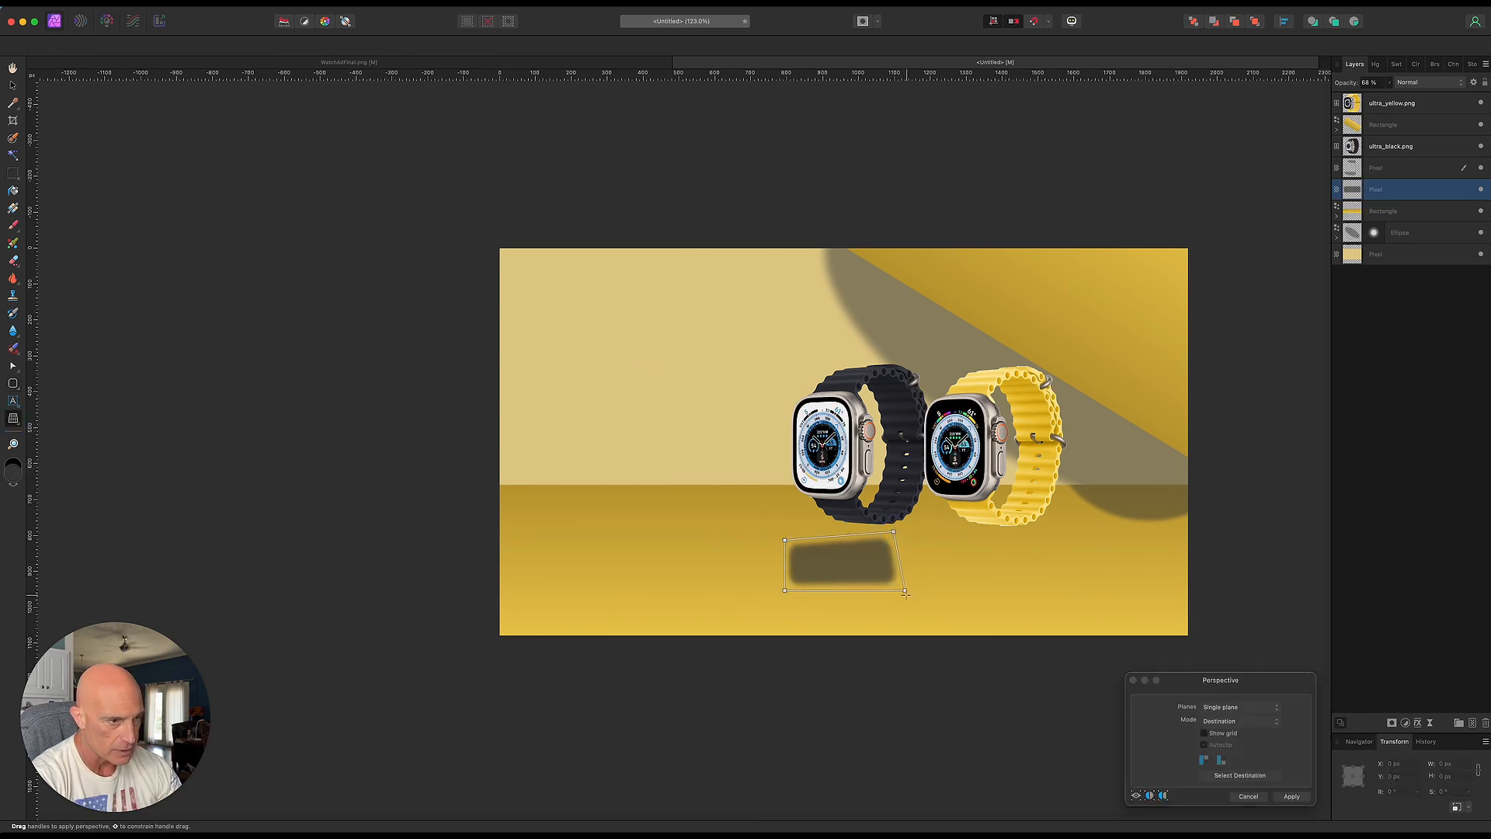
{"action": "left_click_drag", "start_coordinate": [905, 590], "coordinate": [925, 548]}
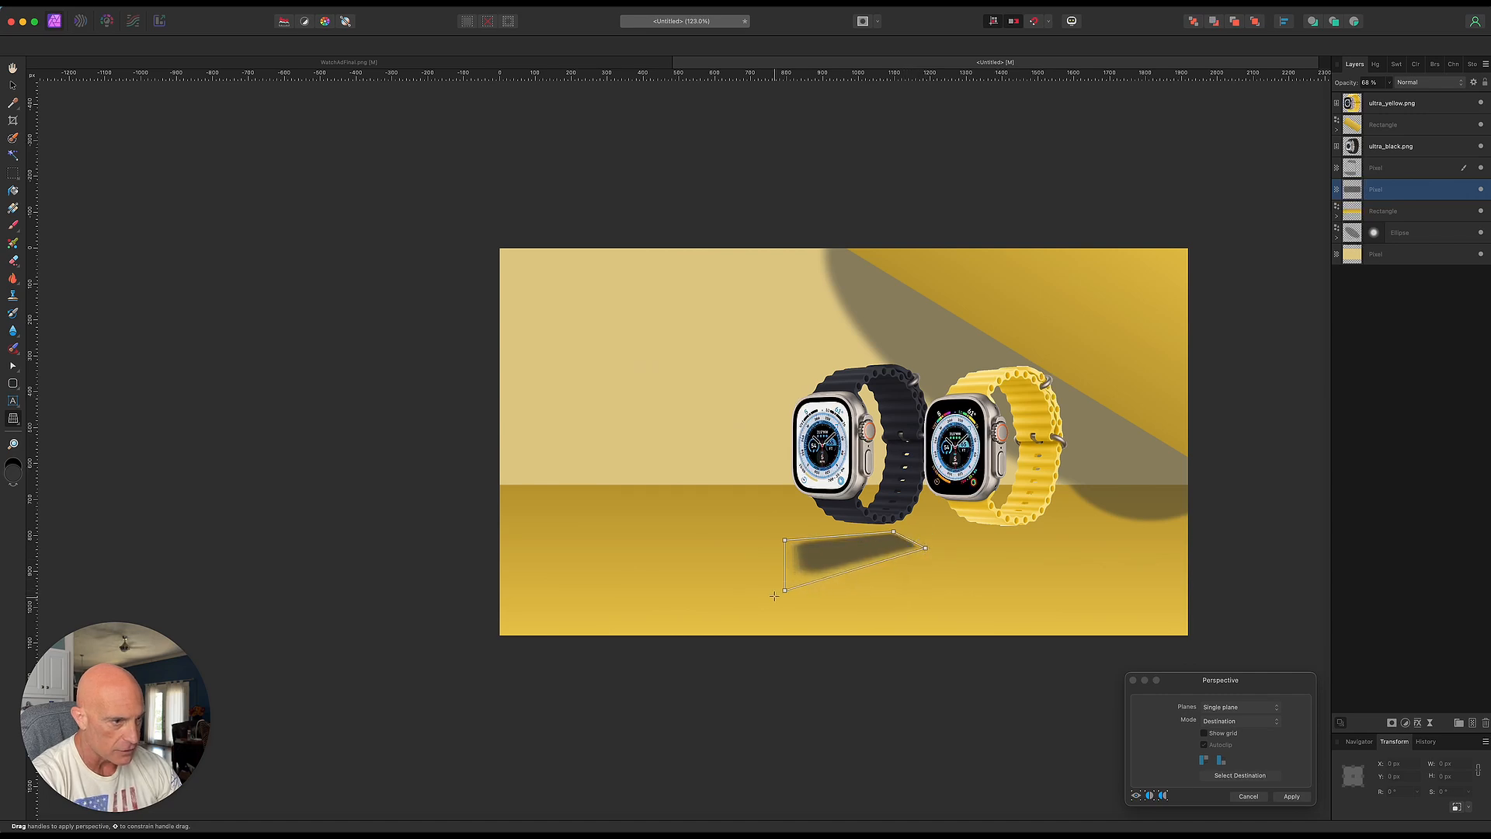
{"action": "left_click_drag", "start_coordinate": [785, 590], "coordinate": [843, 599]}
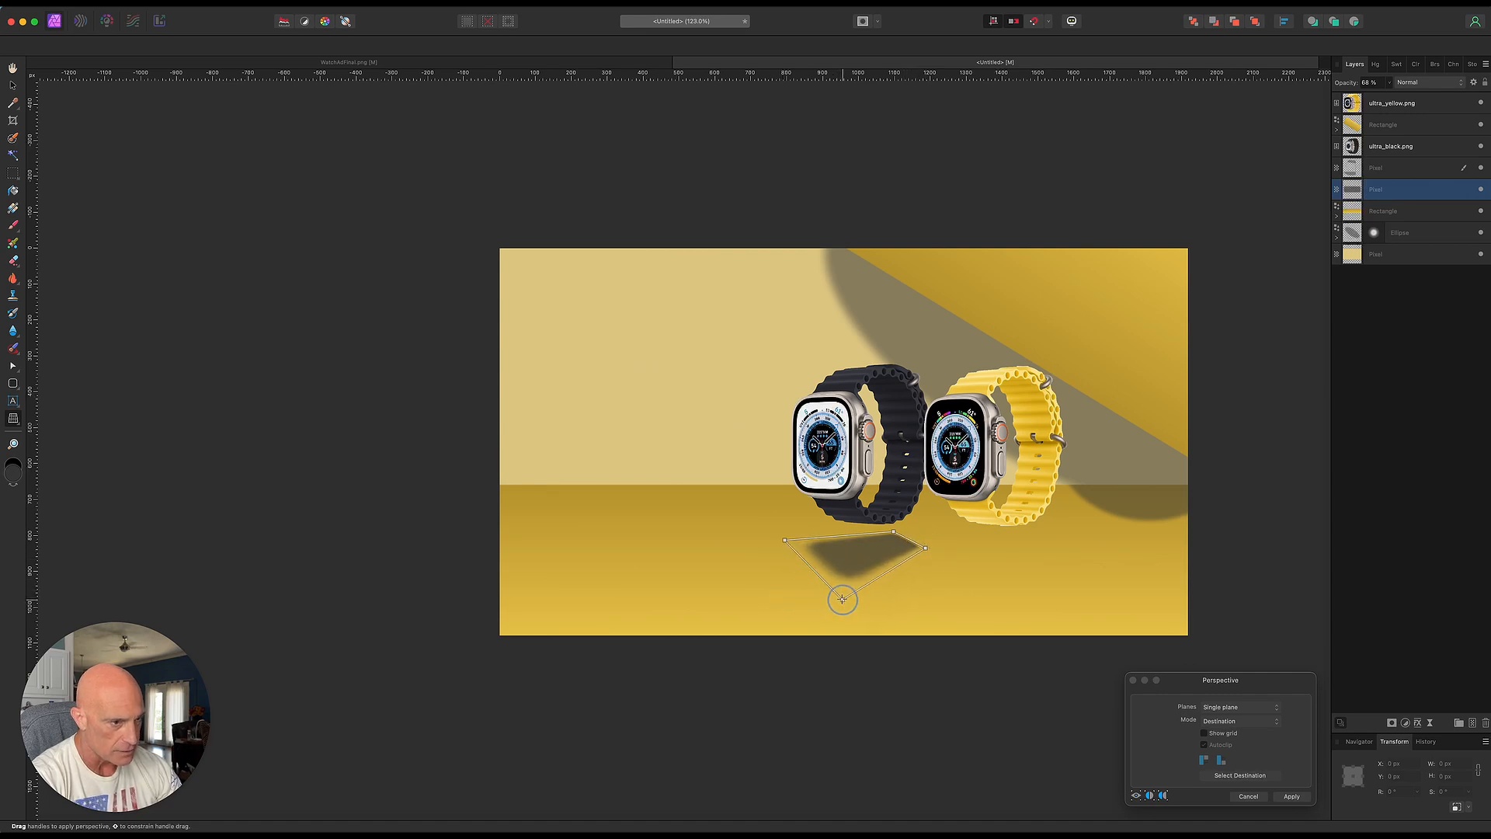
{"action": "left_click_drag", "start_coordinate": [785, 539], "coordinate": [786, 566]}
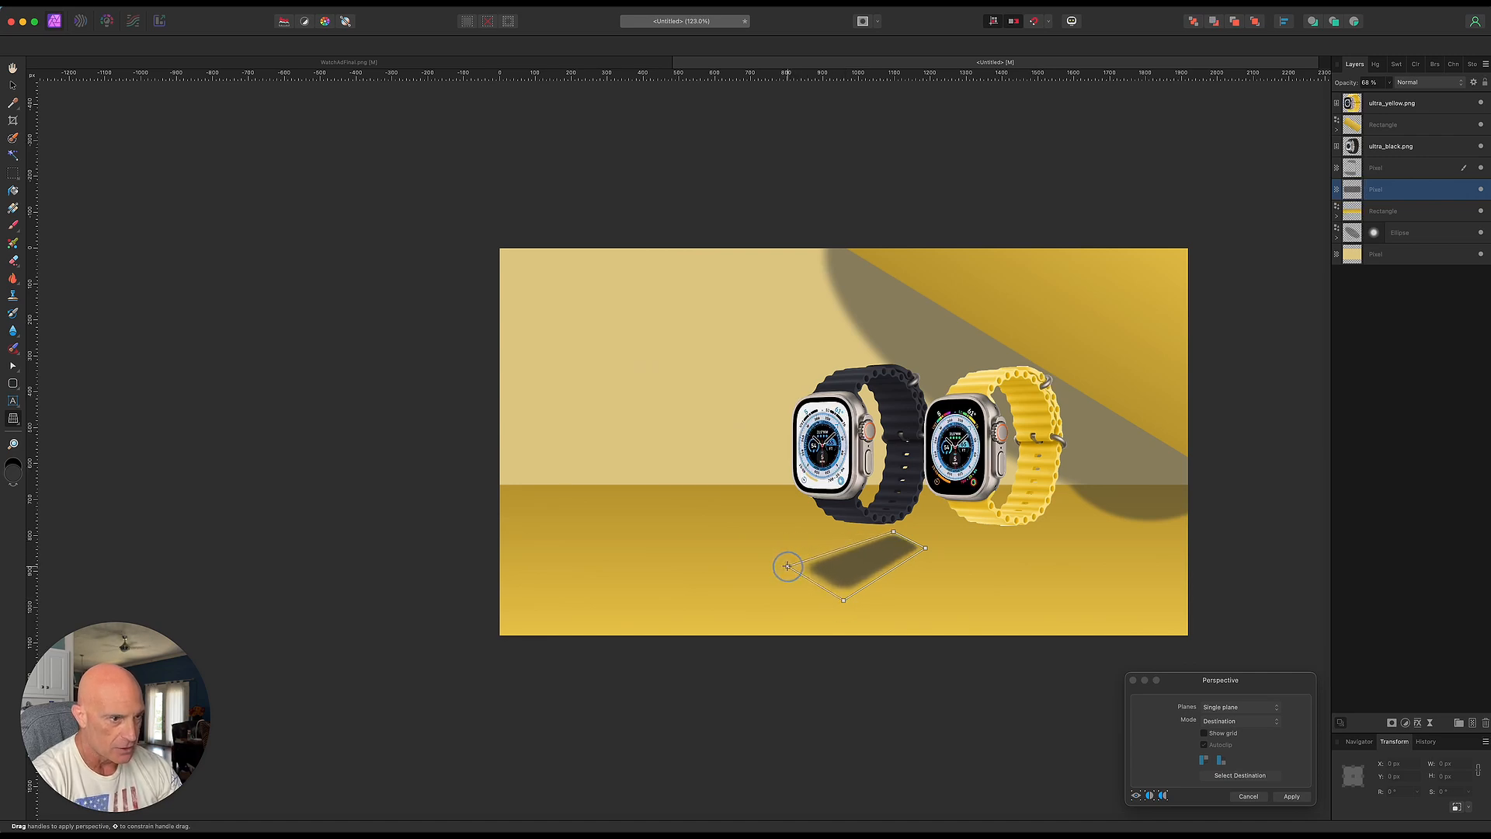
{"action": "left_click_drag", "start_coordinate": [894, 531], "coordinate": [875, 536]}
{"action": "left_click_drag", "start_coordinate": [843, 602], "coordinate": [854, 598]}
{"action": "left_click_drag", "start_coordinate": [876, 536], "coordinate": [877, 536]}
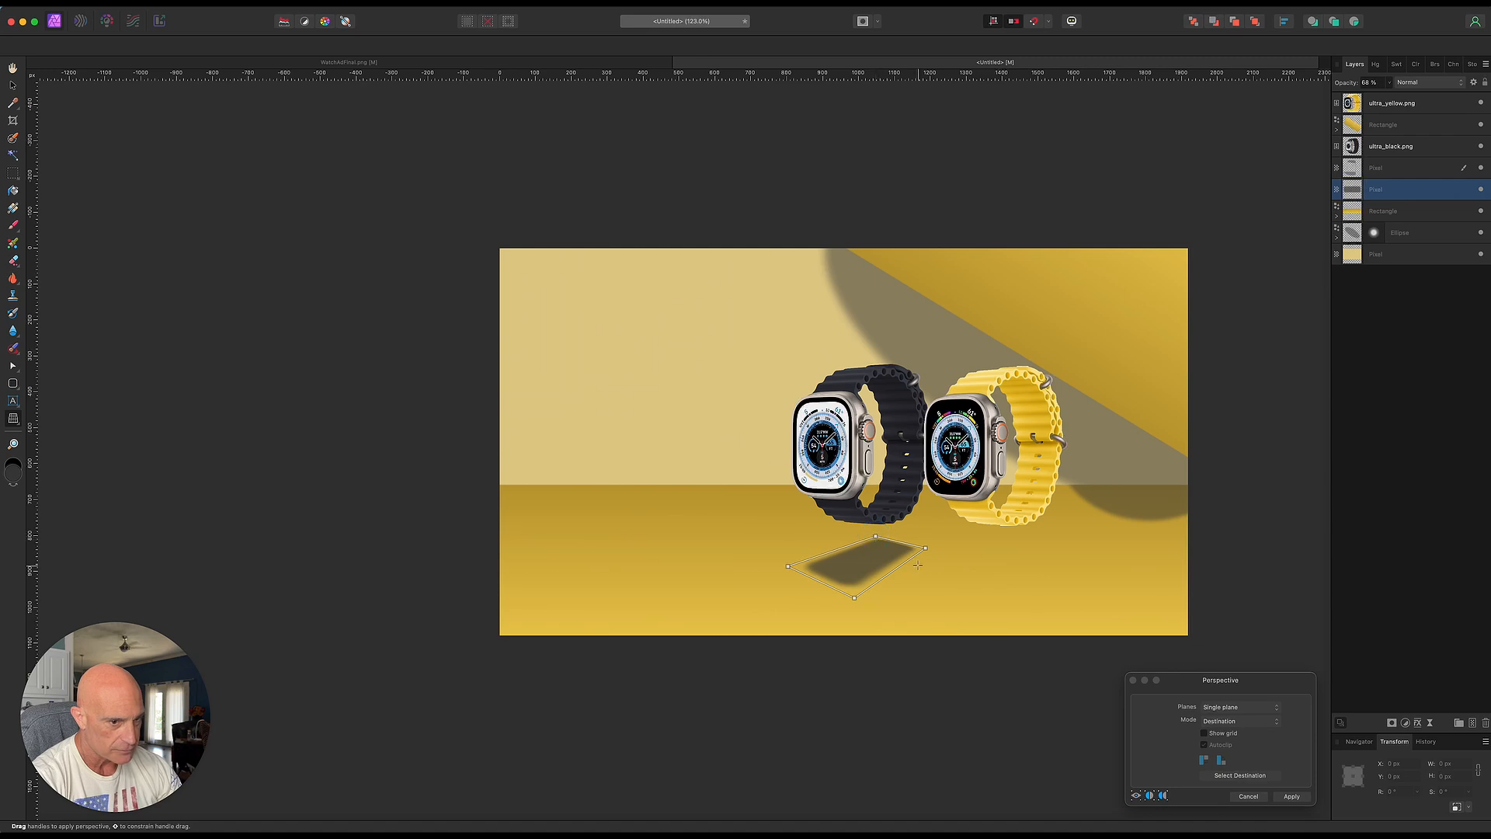
{"action": "left_click", "coordinate": [1289, 797]}
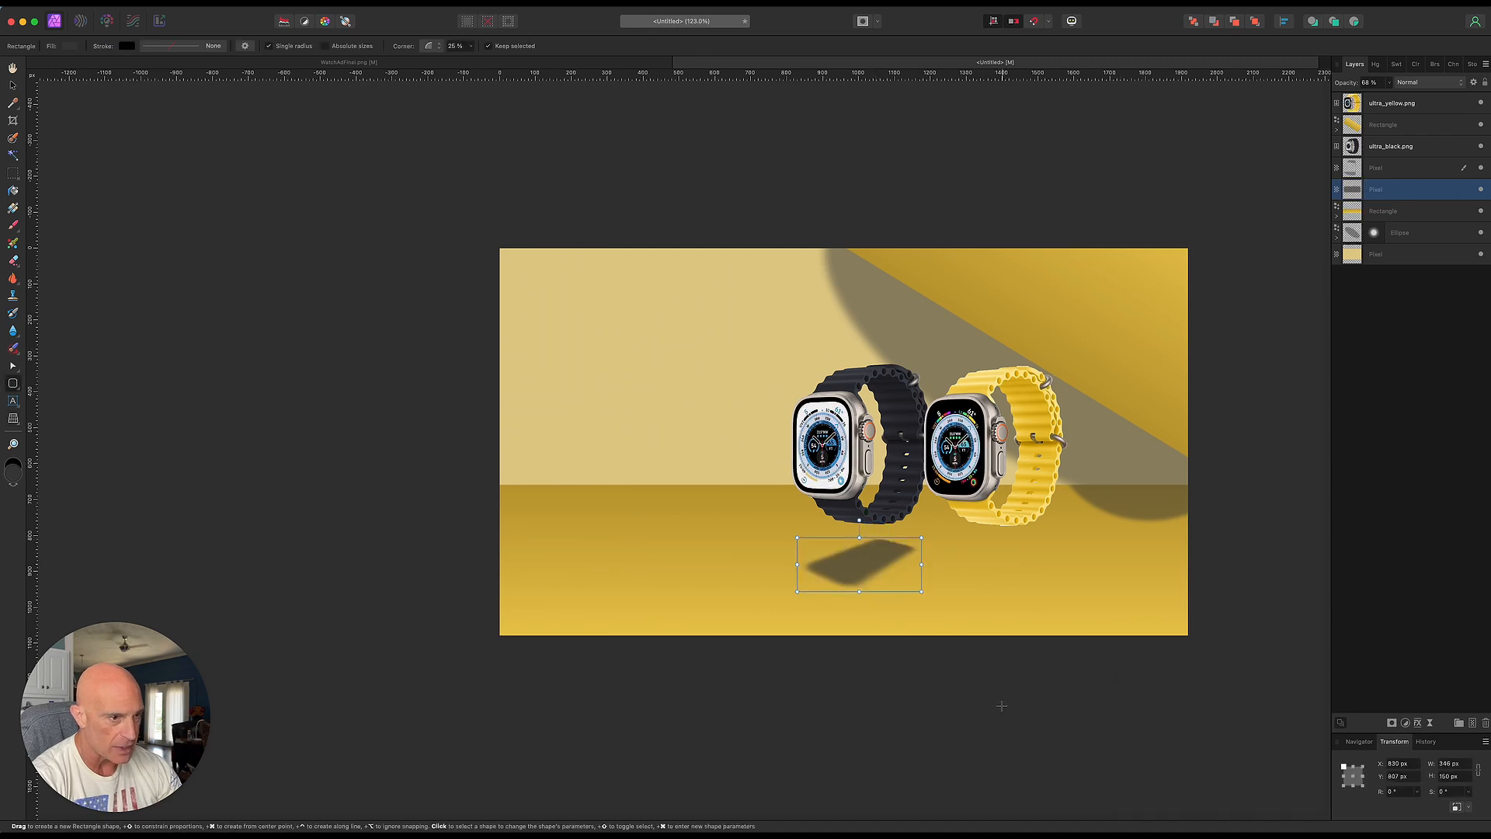
Move the slanted shadow up close beneath the black watch and place a duplicate of it beneath the yellow watch
{"action": "left_click", "coordinate": [12, 84]}
{"action": "left_click_drag", "start_coordinate": [866, 573], "coordinate": [873, 559]}
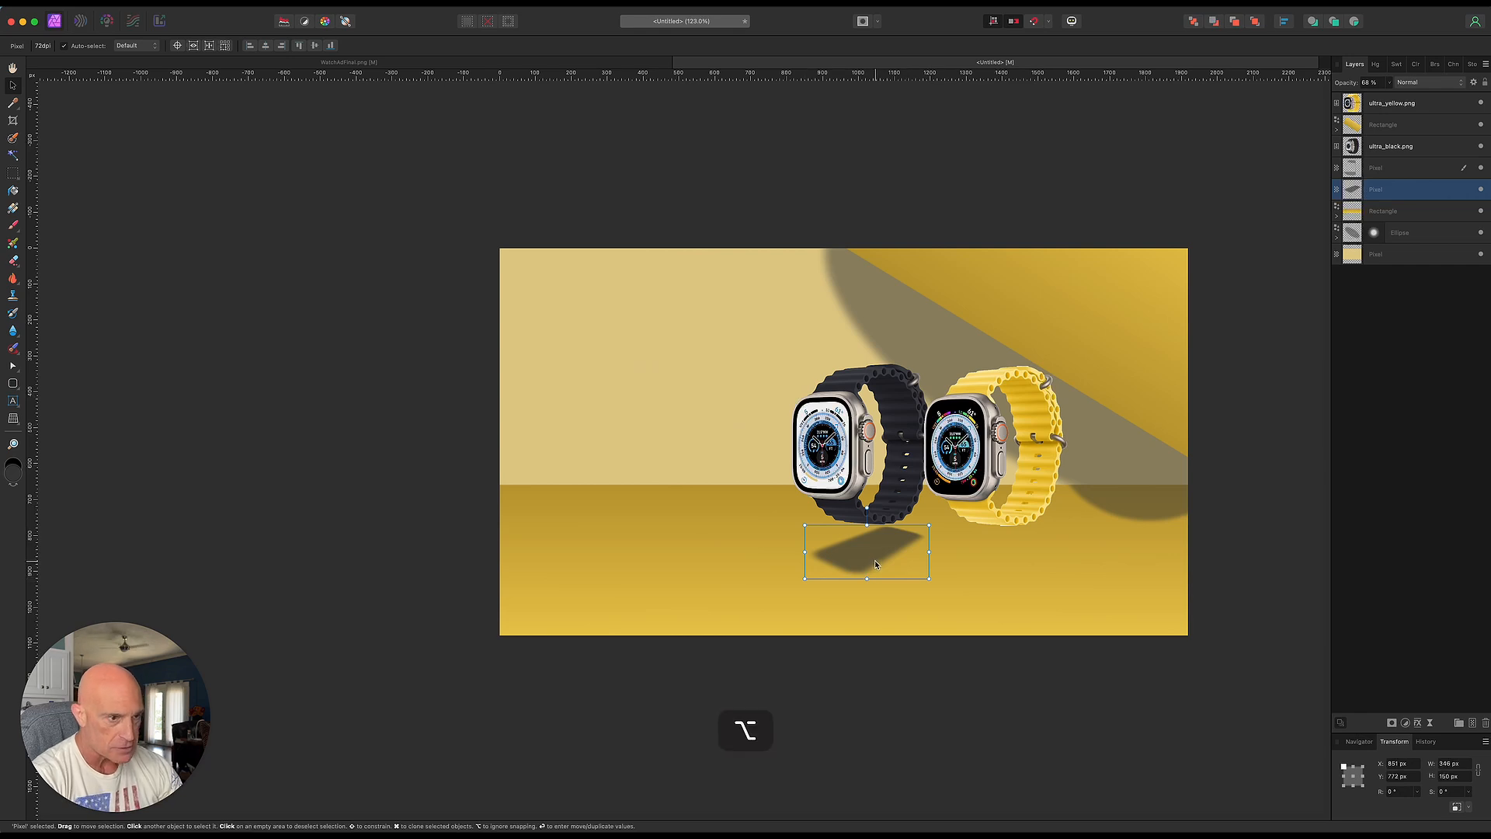
{"action": "left_click_drag", "start_coordinate": [870, 561], "coordinate": [998, 562]}
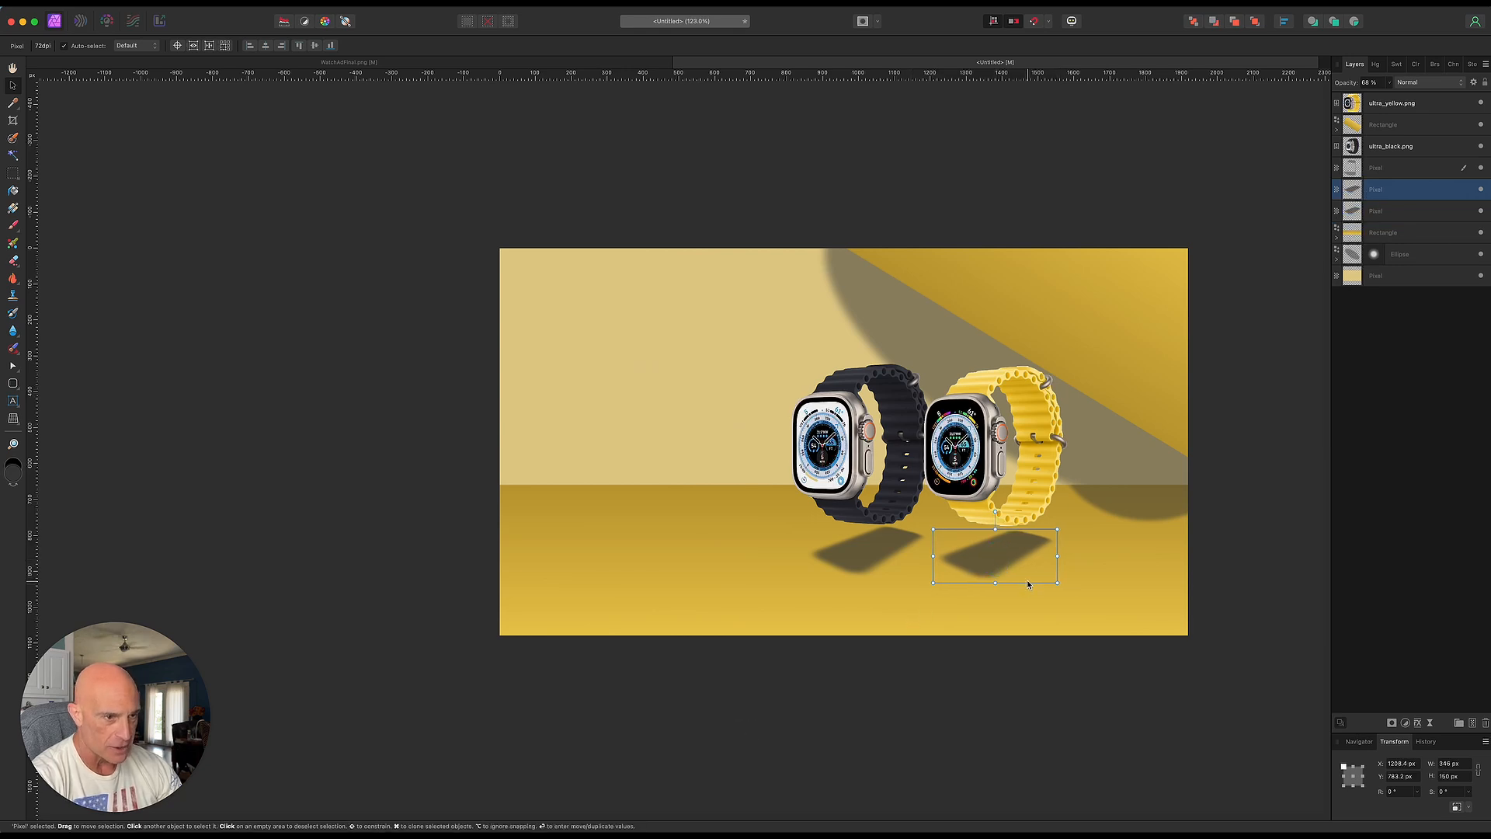
{"action": "left_click_drag", "start_coordinate": [1017, 558], "coordinate": [1012, 554]}
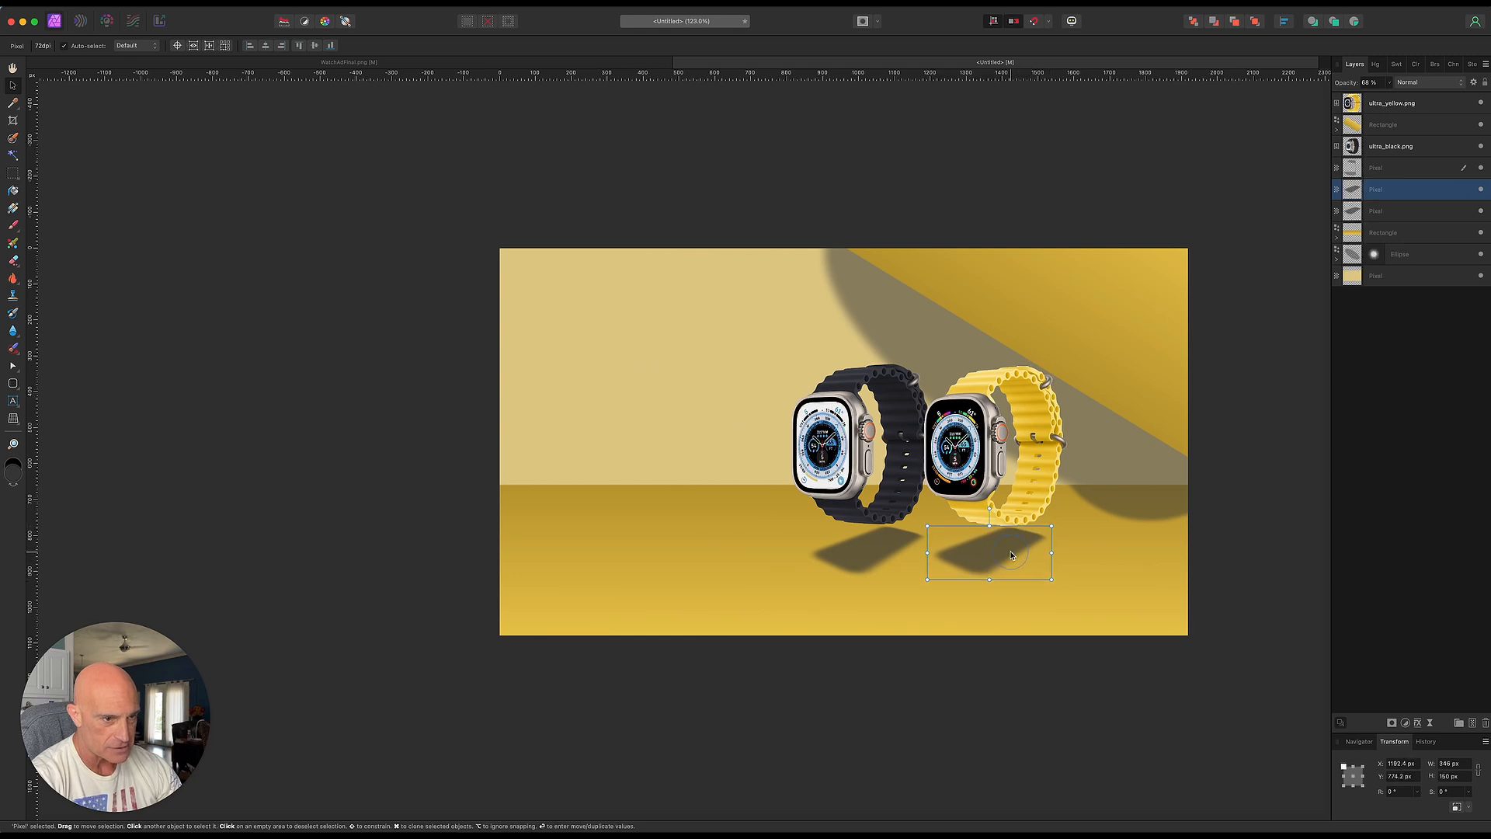
Lower the yellow watch's shadow to 43% opacity and the black watch's shadow to 46%
{"action": "left_click", "coordinate": [1390, 82]}
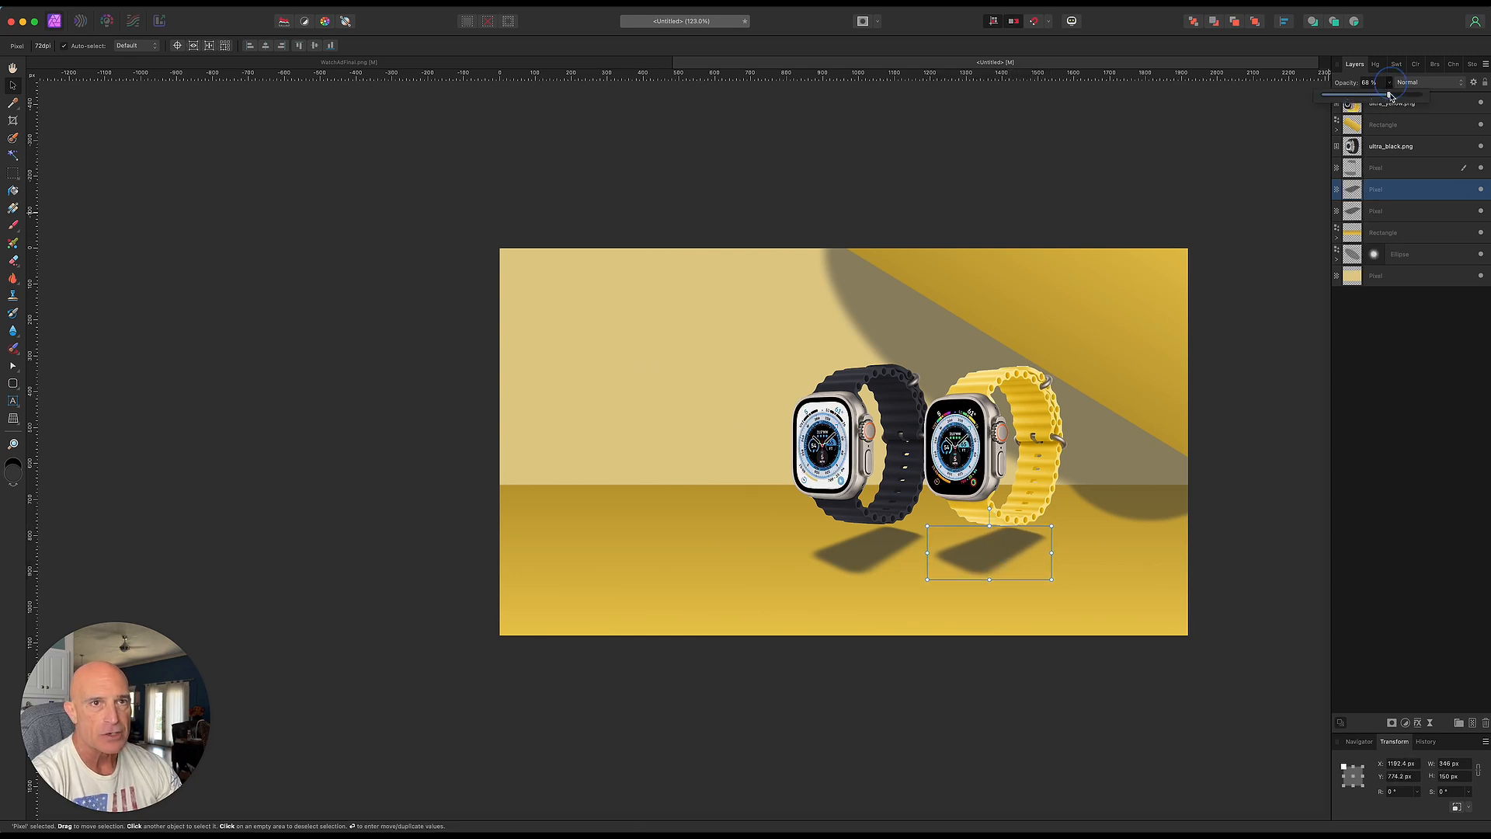
{"action": "left_click_drag", "start_coordinate": [1391, 94], "coordinate": [1365, 103]}
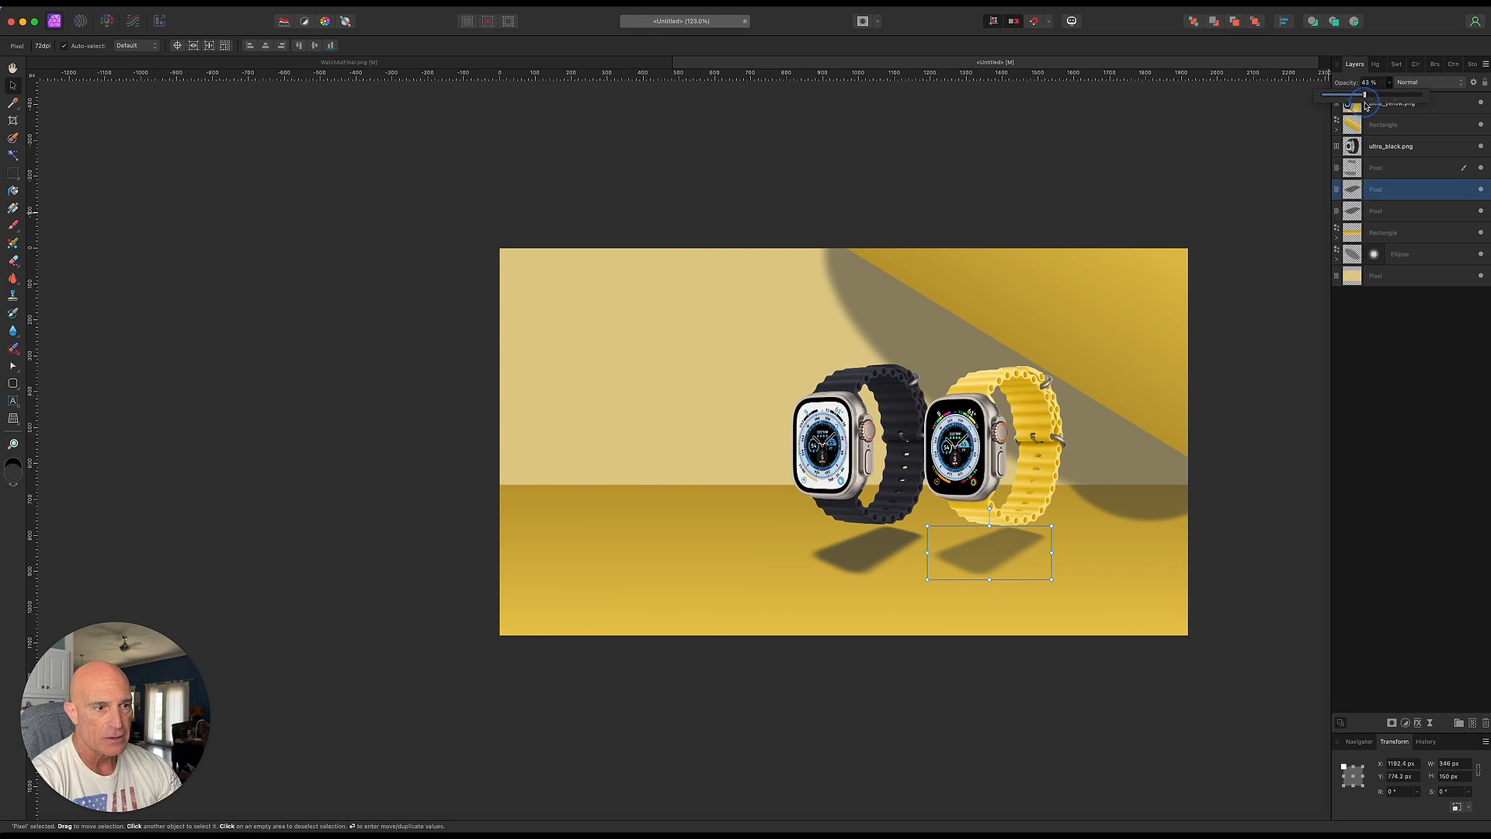
{"action": "left_click", "coordinate": [861, 552]}
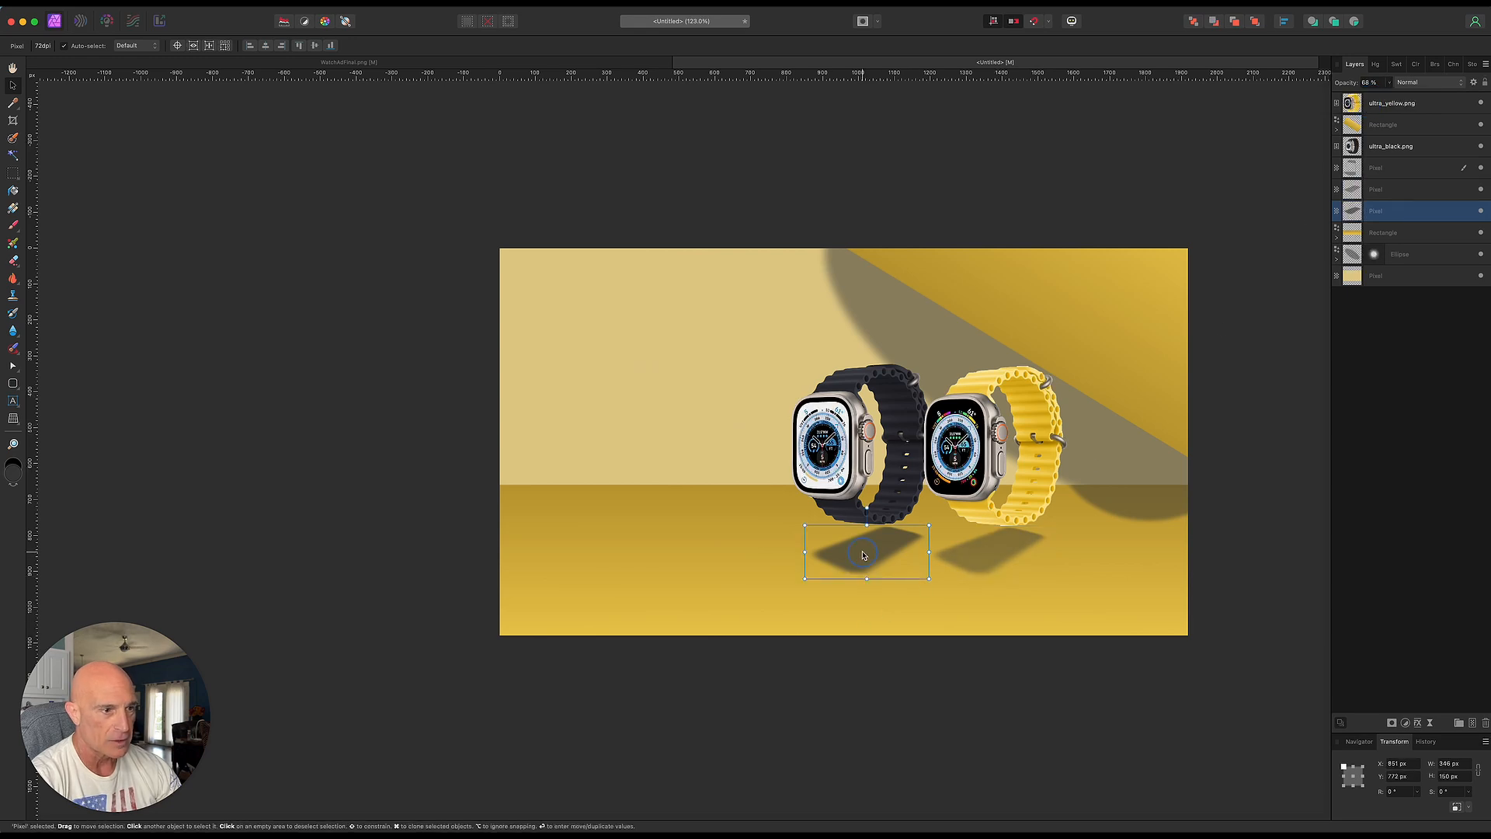
{"action": "left_click", "coordinate": [1390, 82]}
{"action": "left_click_drag", "start_coordinate": [1390, 95], "coordinate": [1367, 103]}
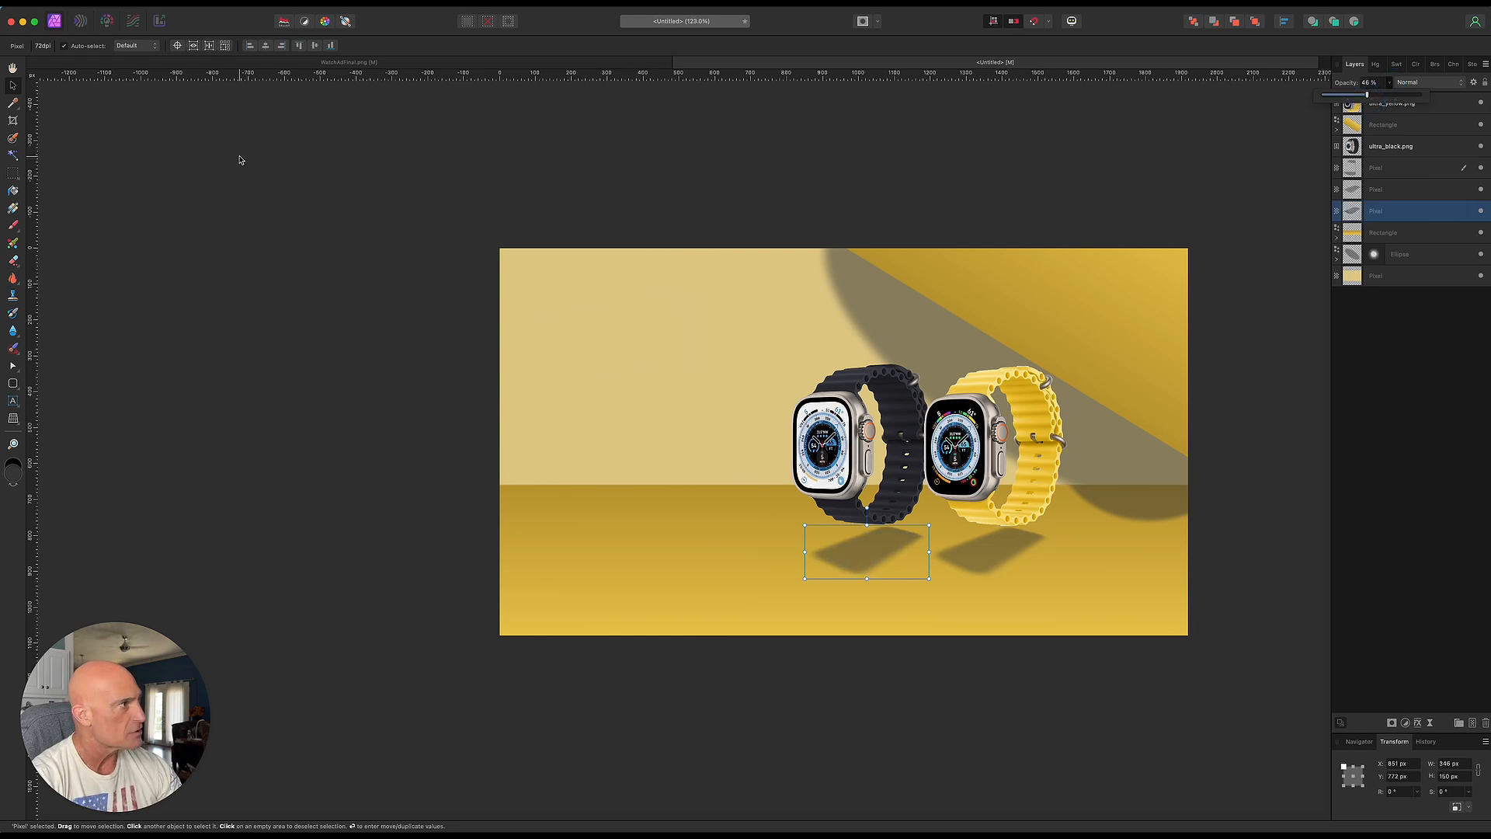
{"action": "left_click", "coordinate": [501, 173]}
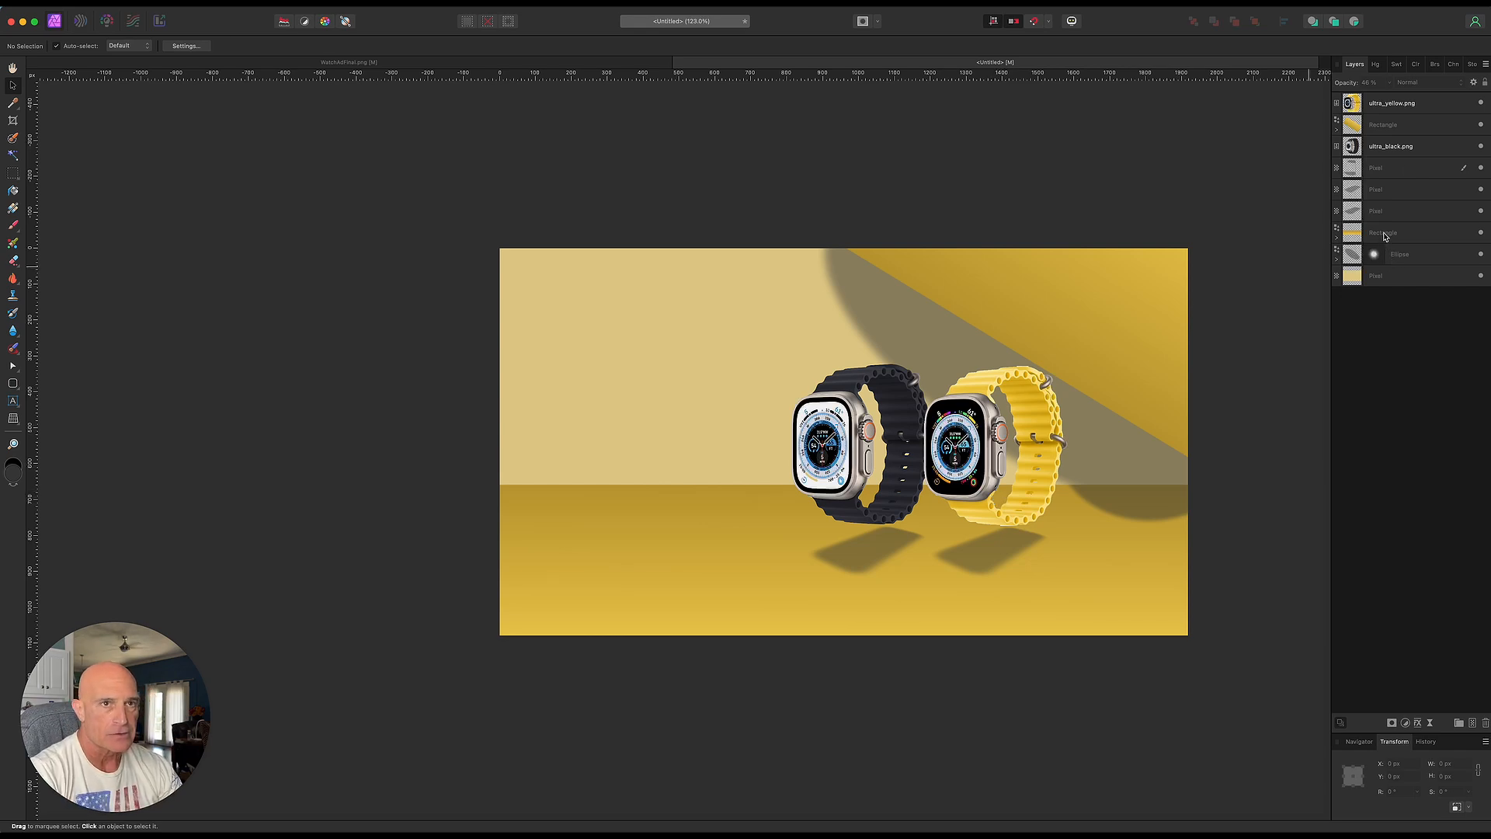
Set up the Burn brush for the ultra_yellow.png layer with its flow reduced to about 55%
{"action": "left_click", "coordinate": [1415, 105]}
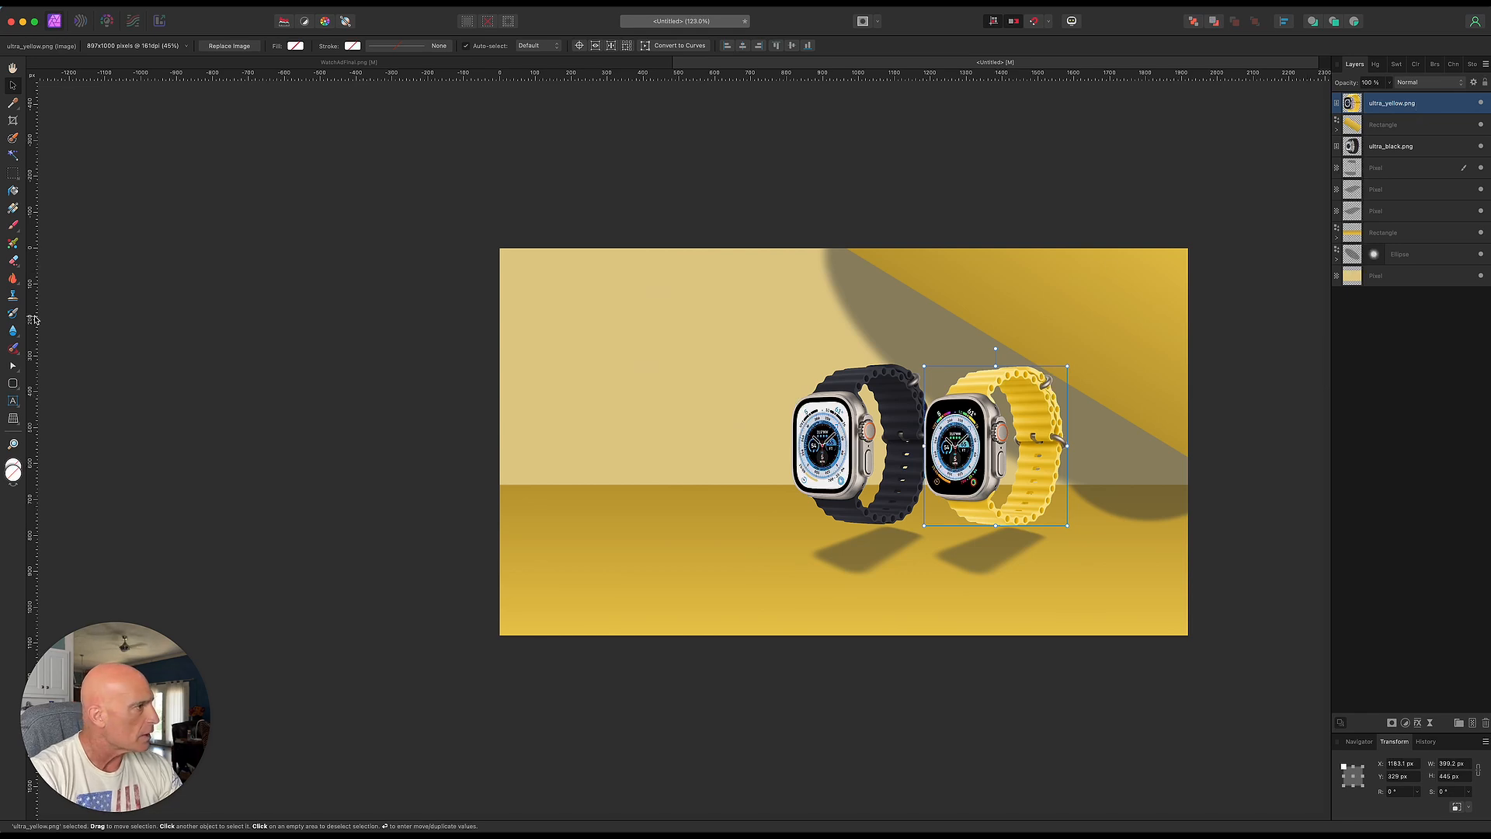
{"action": "left_click", "coordinate": [12, 280]}
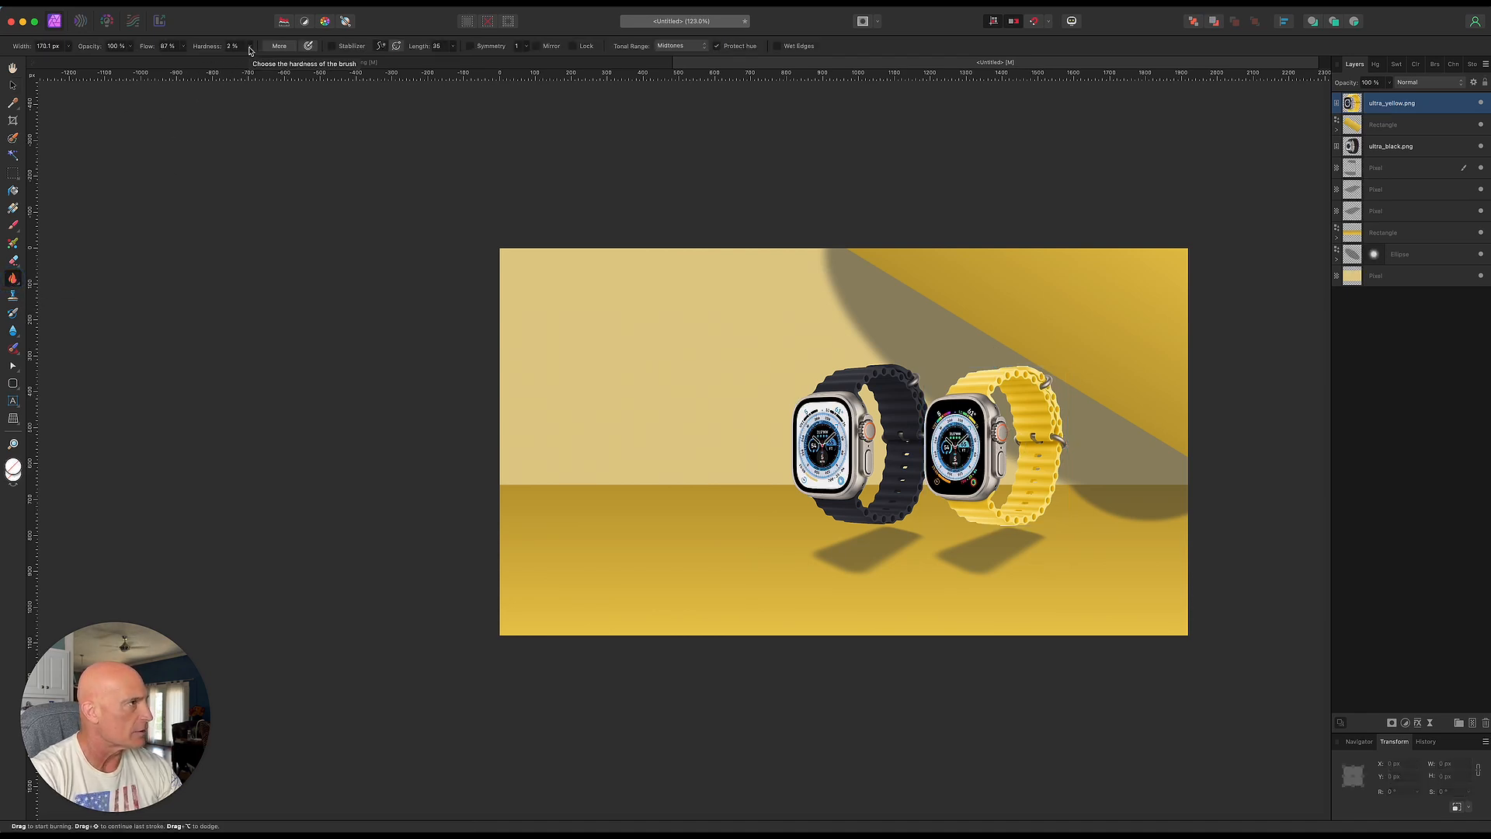
{"action": "left_click", "coordinate": [183, 46]}
{"action": "left_click_drag", "start_coordinate": [184, 59], "coordinate": [151, 62]}
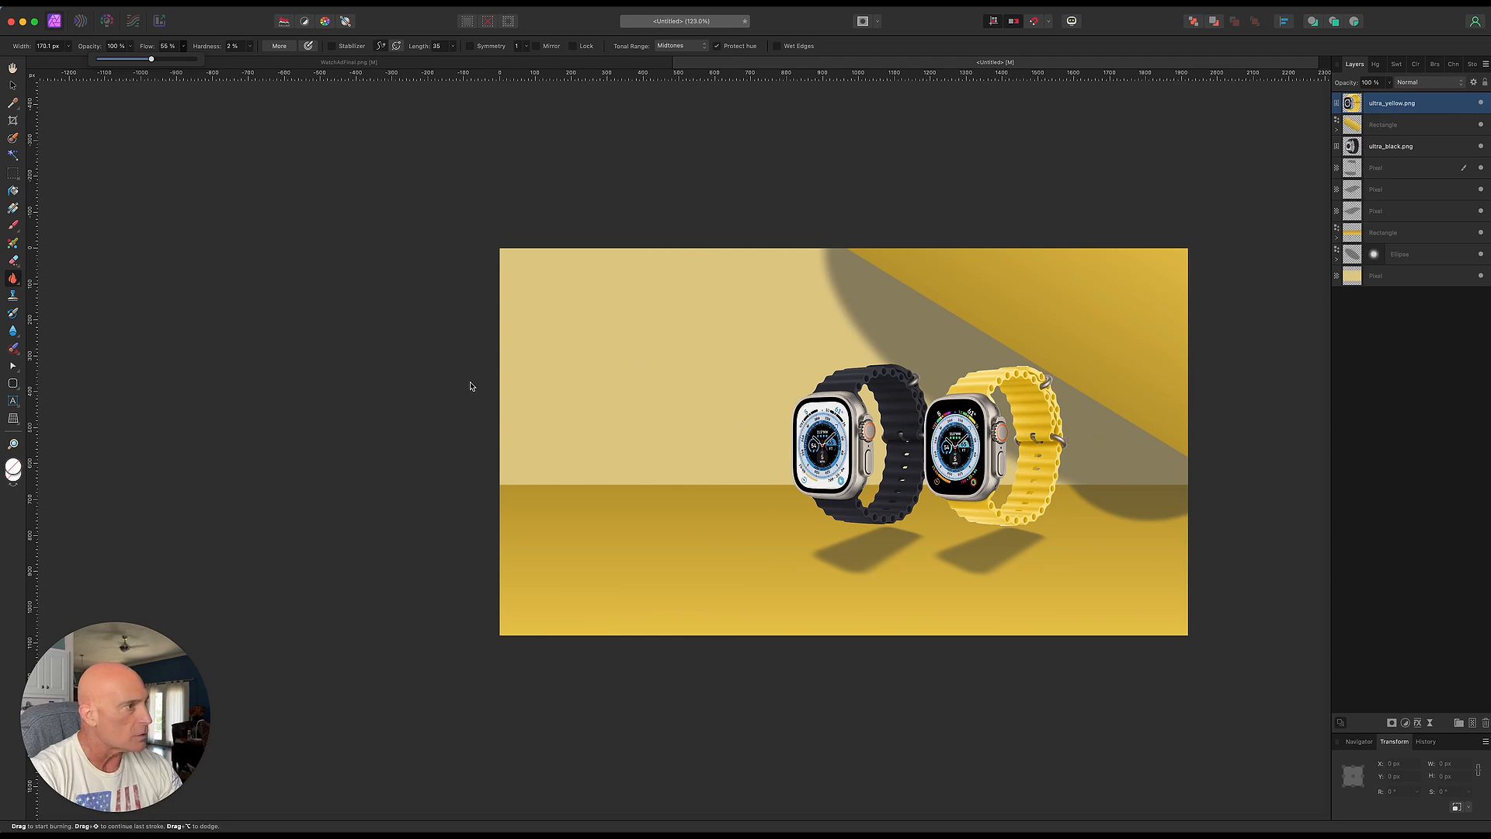
{"action": "left_click", "coordinate": [433, 374]}
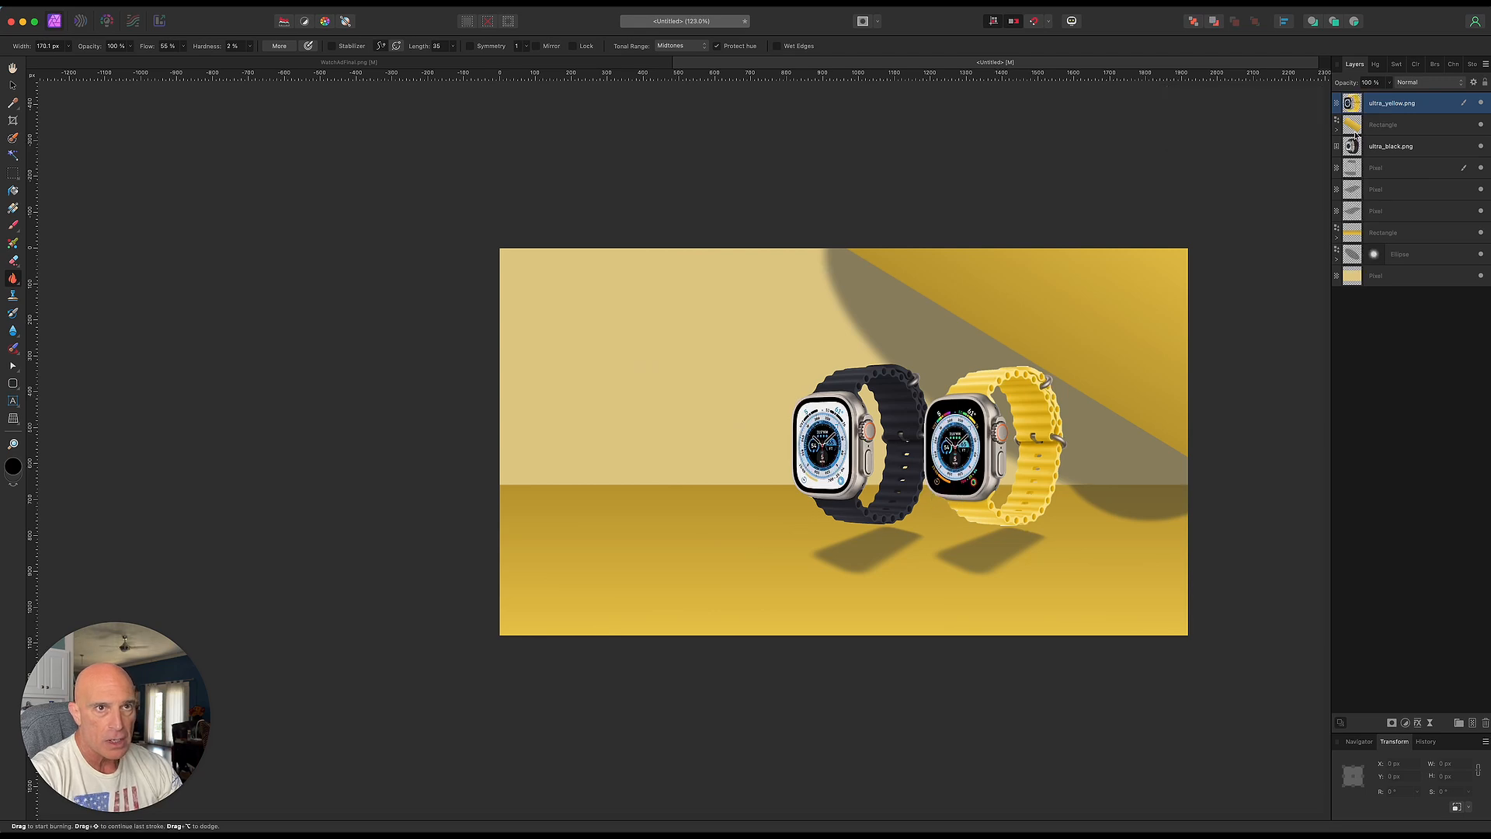
Try burning the lower and inner parts of the yellow watch's band, and undo the strokes
{"action": "mouse_move", "coordinate": [950, 502]}
{"action": "left_mouse_down"}
{"action": "mouse_move", "coordinate": [984, 519]}
{"action": "mouse_move", "coordinate": [948, 500]}
{"action": "mouse_move", "coordinate": [983, 528]}
{"action": "mouse_move", "coordinate": [943, 505]}
{"action": "mouse_move", "coordinate": [1014, 501]}
{"action": "left_mouse_up"}
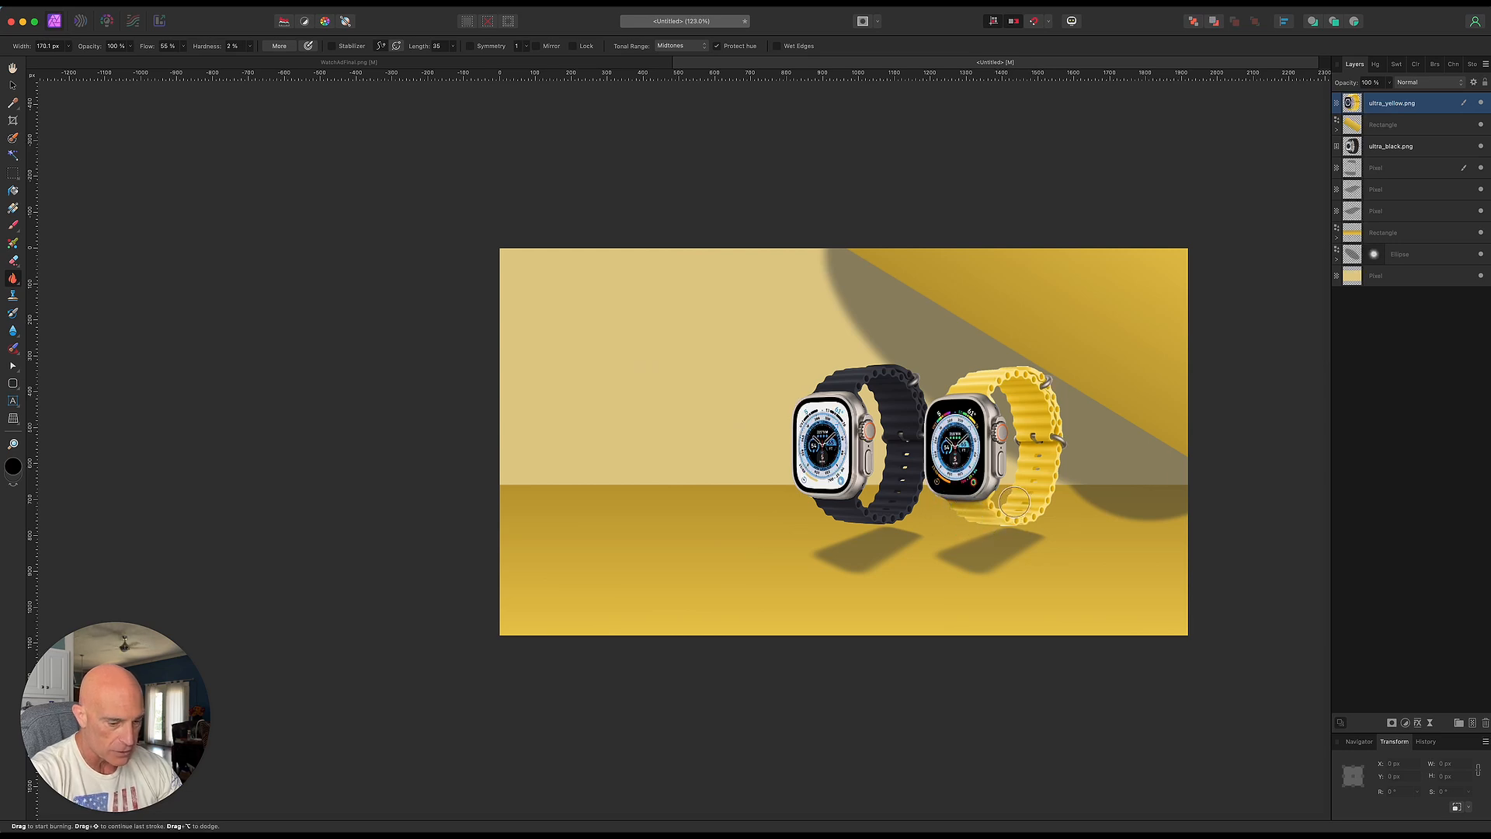
{"action": "mouse_move", "coordinate": [1025, 431]}
{"action": "left_mouse_down"}
{"action": "mouse_move", "coordinate": [1018, 416]}
{"action": "mouse_move", "coordinate": [1028, 466]}
{"action": "mouse_move", "coordinate": [1012, 387]}
{"action": "mouse_move", "coordinate": [982, 520]}
{"action": "mouse_move", "coordinate": [1026, 449]}
{"action": "mouse_move", "coordinate": [1009, 497]}
{"action": "mouse_move", "coordinate": [1033, 463]}
{"action": "mouse_move", "coordinate": [1014, 501]}
{"action": "mouse_move", "coordinate": [1012, 464]}
{"action": "left_mouse_up"}
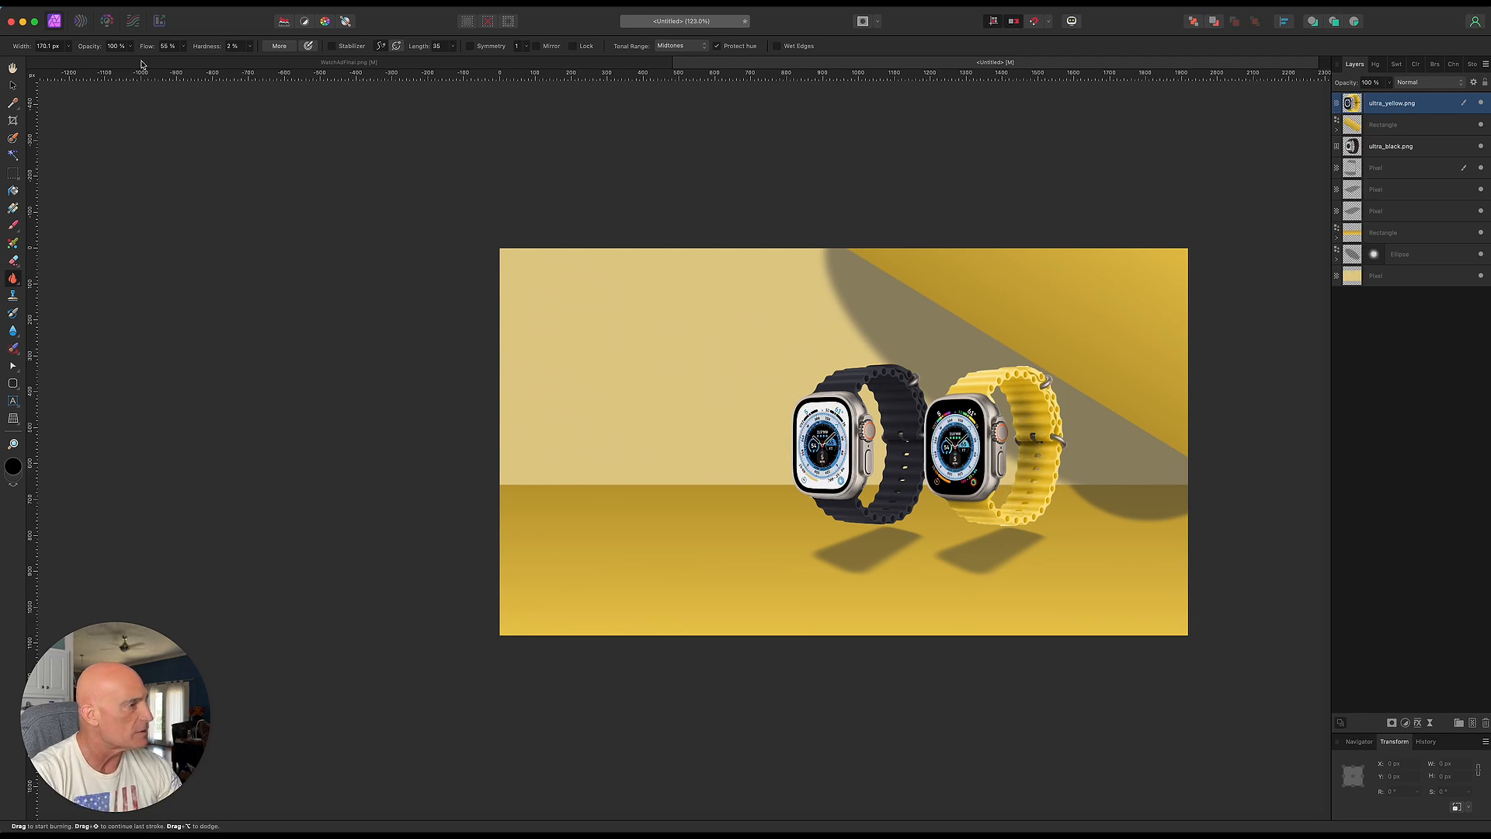
{"action": "key", "text": "super+z"}
{"action": "key", "text": "super+z"}
{"action": "key", "text": "super+z"}
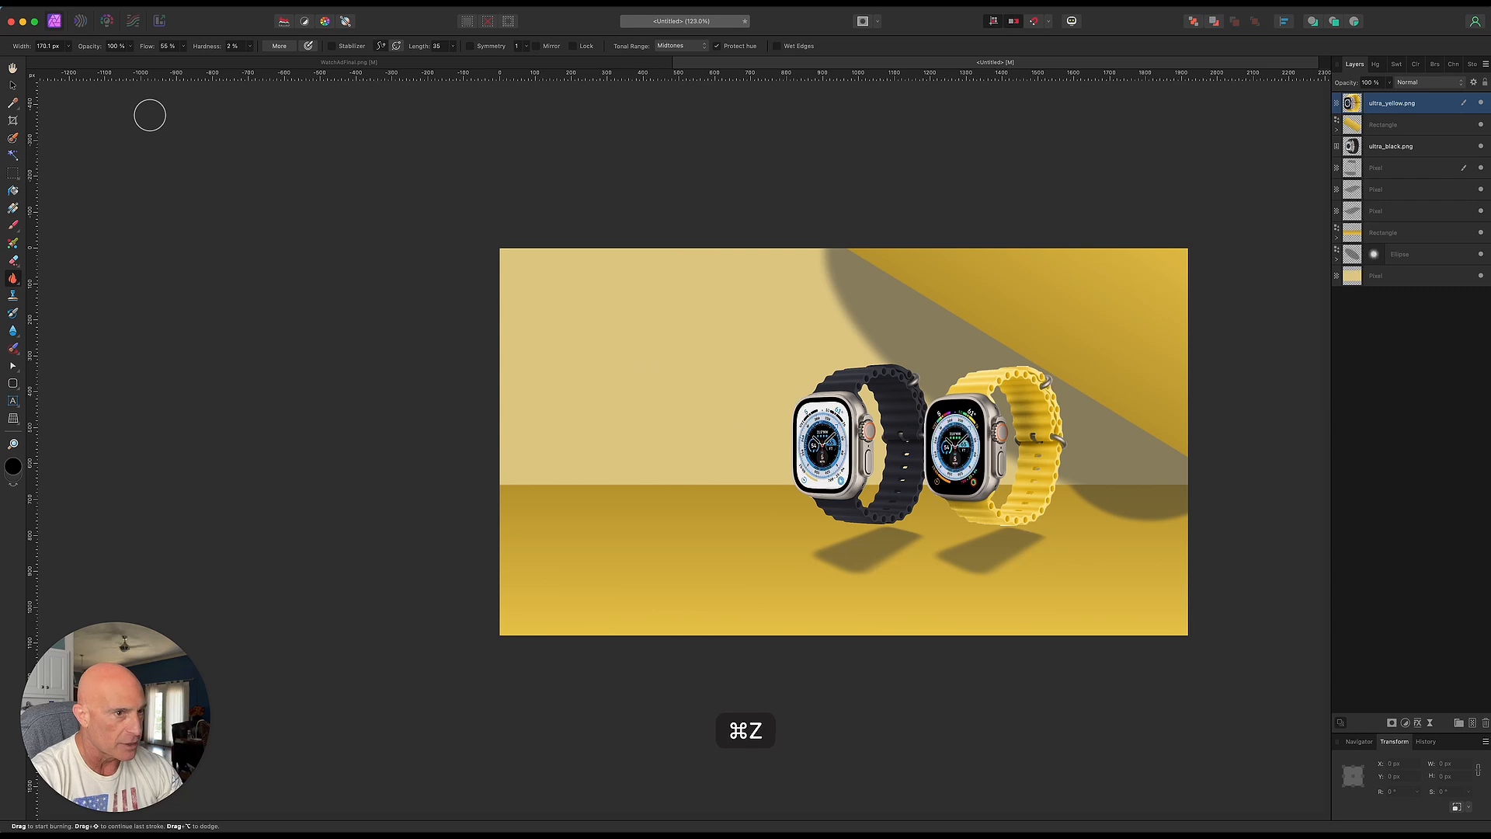
Reduce the Burn brush opacity to about 53% and darken the inner and lower parts of the yellow watch's band
{"action": "left_click", "coordinate": [130, 46]}
{"action": "left_click_drag", "start_coordinate": [132, 62], "coordinate": [84, 70]}
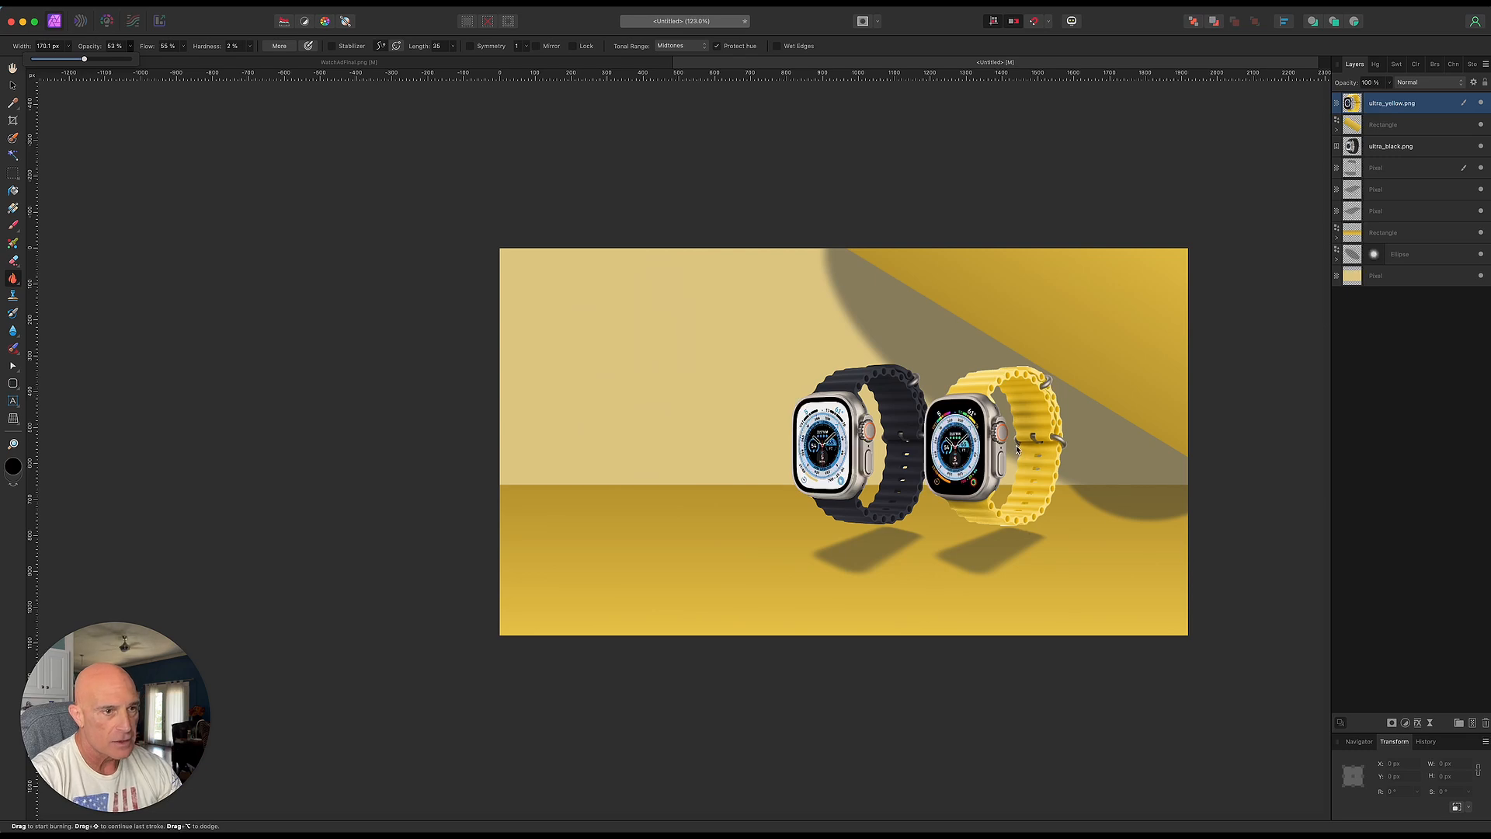
{"action": "mouse_move", "coordinate": [1012, 403]}
{"action": "left_mouse_down"}
{"action": "mouse_move", "coordinate": [1023, 504]}
{"action": "mouse_move", "coordinate": [1016, 377]}
{"action": "mouse_move", "coordinate": [1021, 466]}
{"action": "left_mouse_up"}
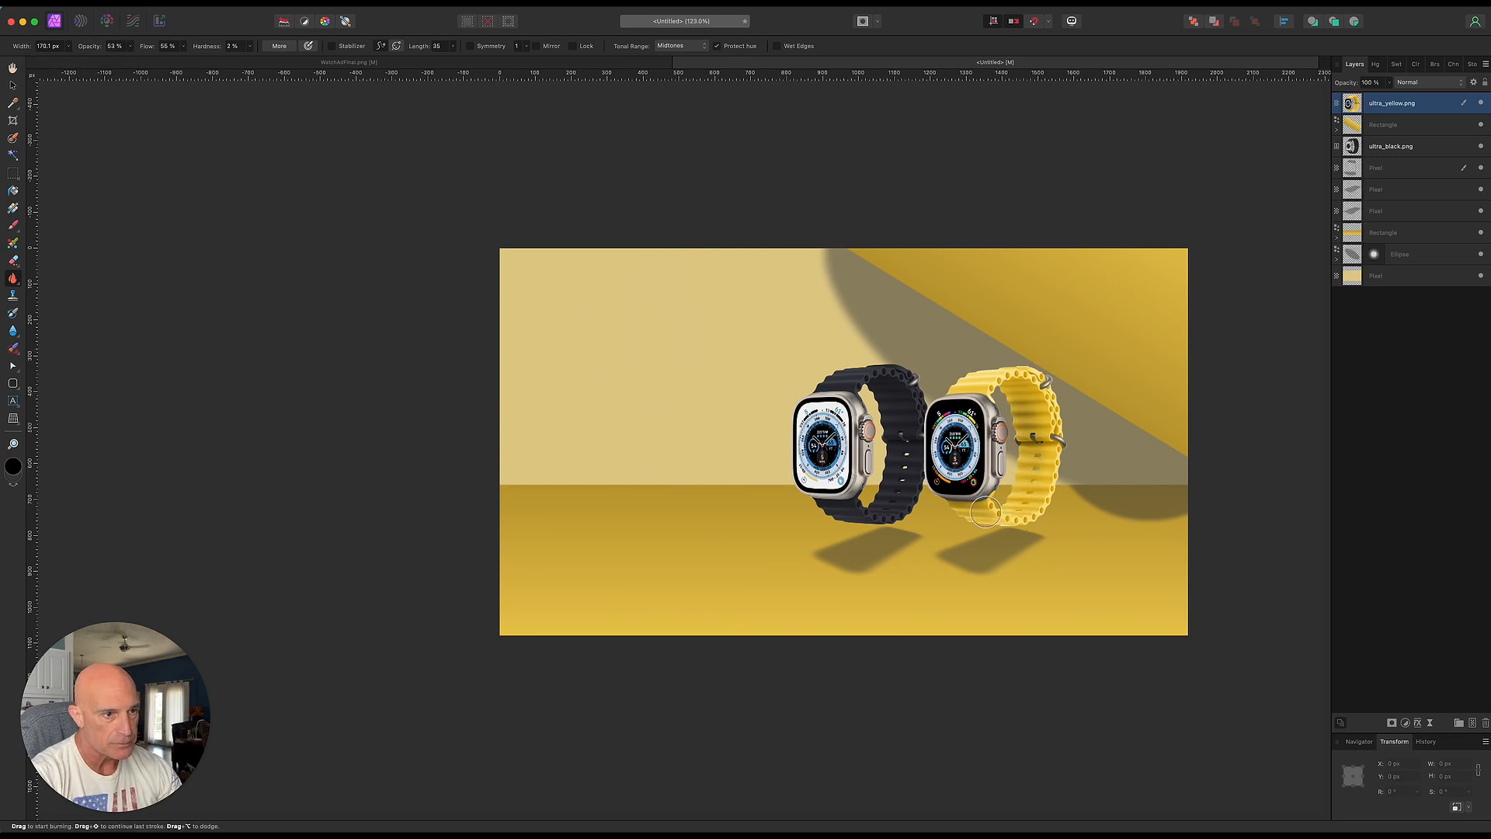
{"action": "mouse_move", "coordinate": [958, 513]}
{"action": "left_mouse_down"}
{"action": "mouse_move", "coordinate": [988, 524]}
{"action": "mouse_move", "coordinate": [1014, 507]}
{"action": "left_mouse_up"}
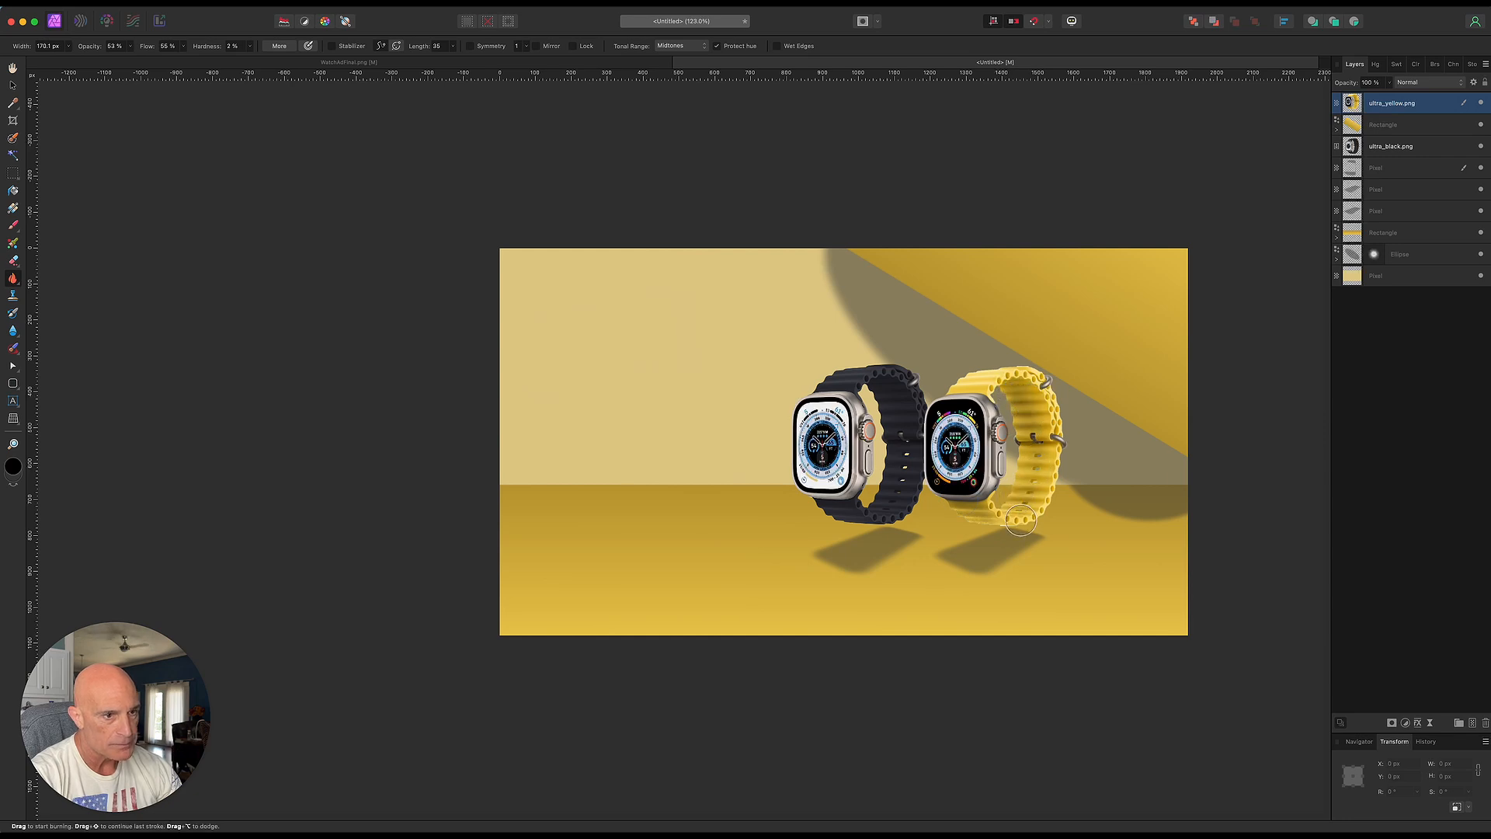
Burn the lower part of the black watch on the ultra_black.png layer to darken it
{"action": "left_click", "coordinate": [1392, 149]}
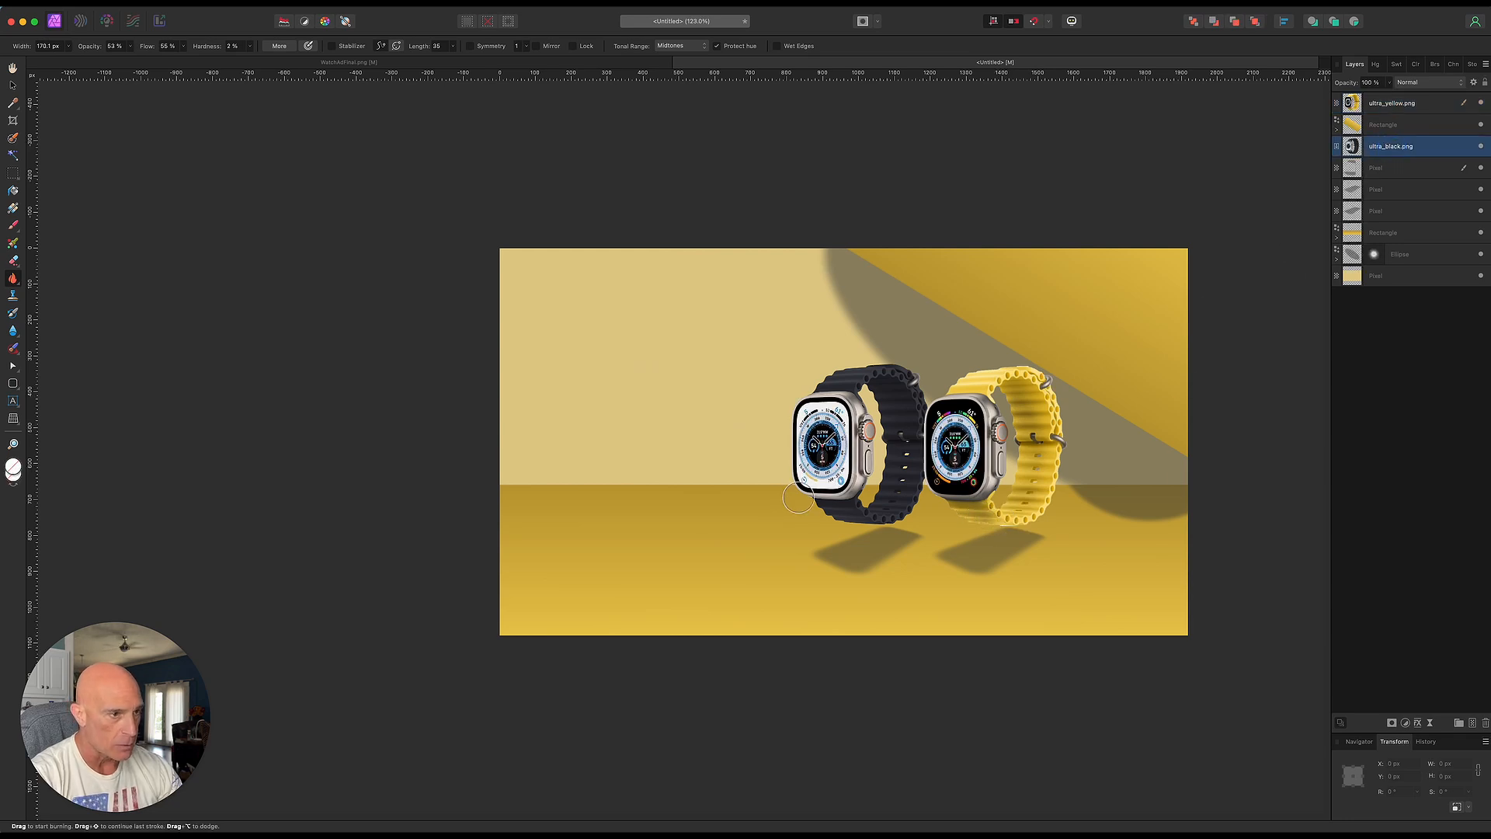
{"action": "mouse_move", "coordinate": [828, 497]}
{"action": "left_mouse_down"}
{"action": "mouse_move", "coordinate": [874, 519]}
{"action": "mouse_move", "coordinate": [785, 484]}
{"action": "mouse_move", "coordinate": [821, 505]}
{"action": "mouse_move", "coordinate": [907, 488]}
{"action": "mouse_move", "coordinate": [872, 495]}
{"action": "mouse_move", "coordinate": [872, 408]}
{"action": "mouse_move", "coordinate": [902, 444]}
{"action": "mouse_move", "coordinate": [894, 489]}
{"action": "mouse_move", "coordinate": [900, 405]}
{"action": "mouse_move", "coordinate": [885, 382]}
{"action": "mouse_move", "coordinate": [905, 416]}
{"action": "mouse_move", "coordinate": [886, 506]}
{"action": "mouse_move", "coordinate": [908, 371]}
{"action": "mouse_move", "coordinate": [905, 400]}
{"action": "mouse_move", "coordinate": [864, 395]}
{"action": "mouse_move", "coordinate": [893, 398]}
{"action": "mouse_move", "coordinate": [894, 471]}
{"action": "mouse_move", "coordinate": [926, 480]}
{"action": "mouse_move", "coordinate": [941, 513]}
{"action": "mouse_move", "coordinate": [1010, 518]}
{"action": "left_mouse_up"}
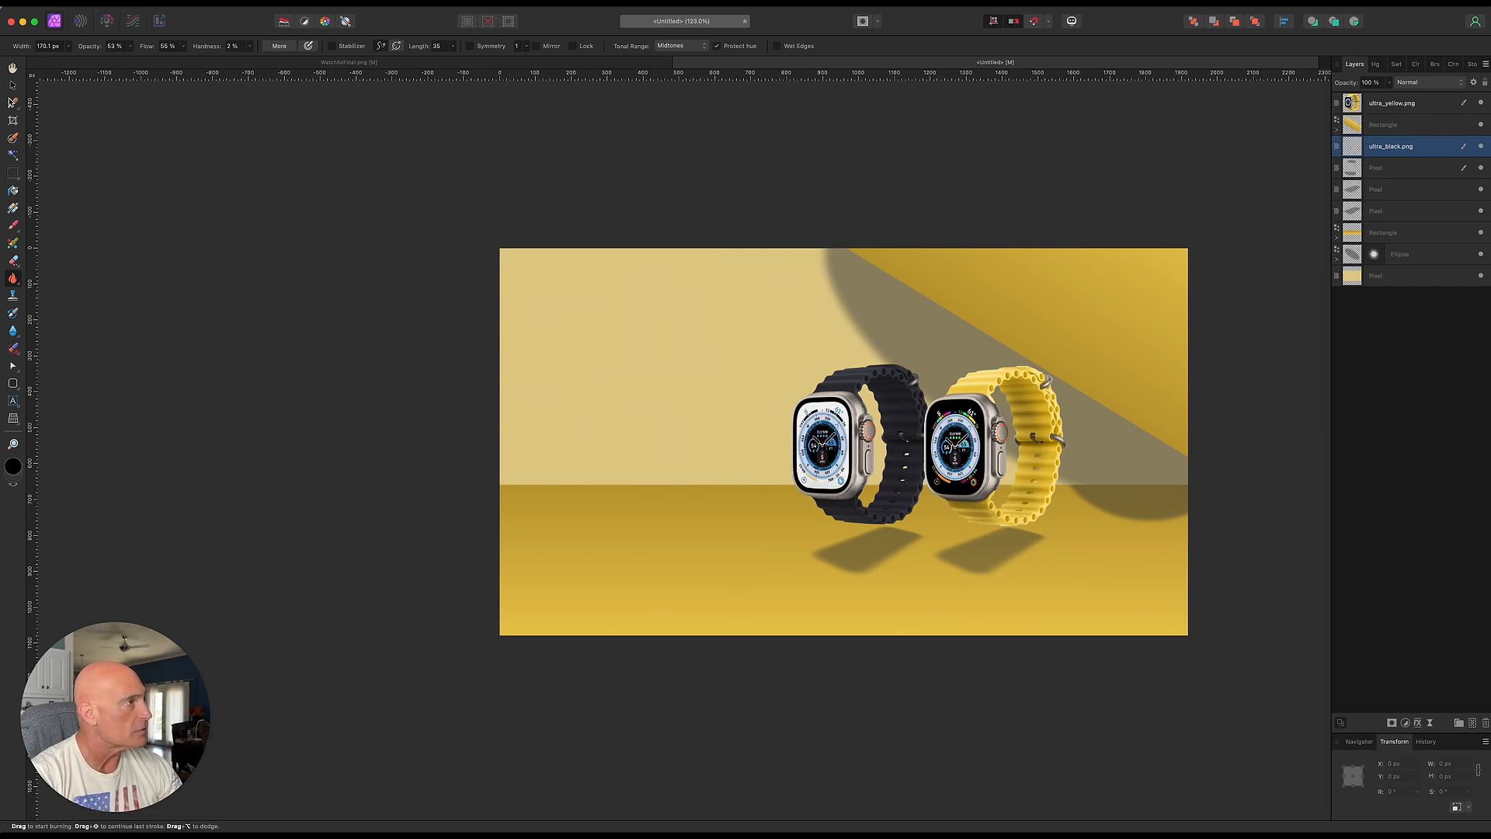
{"action": "left_click", "coordinate": [12, 87]}
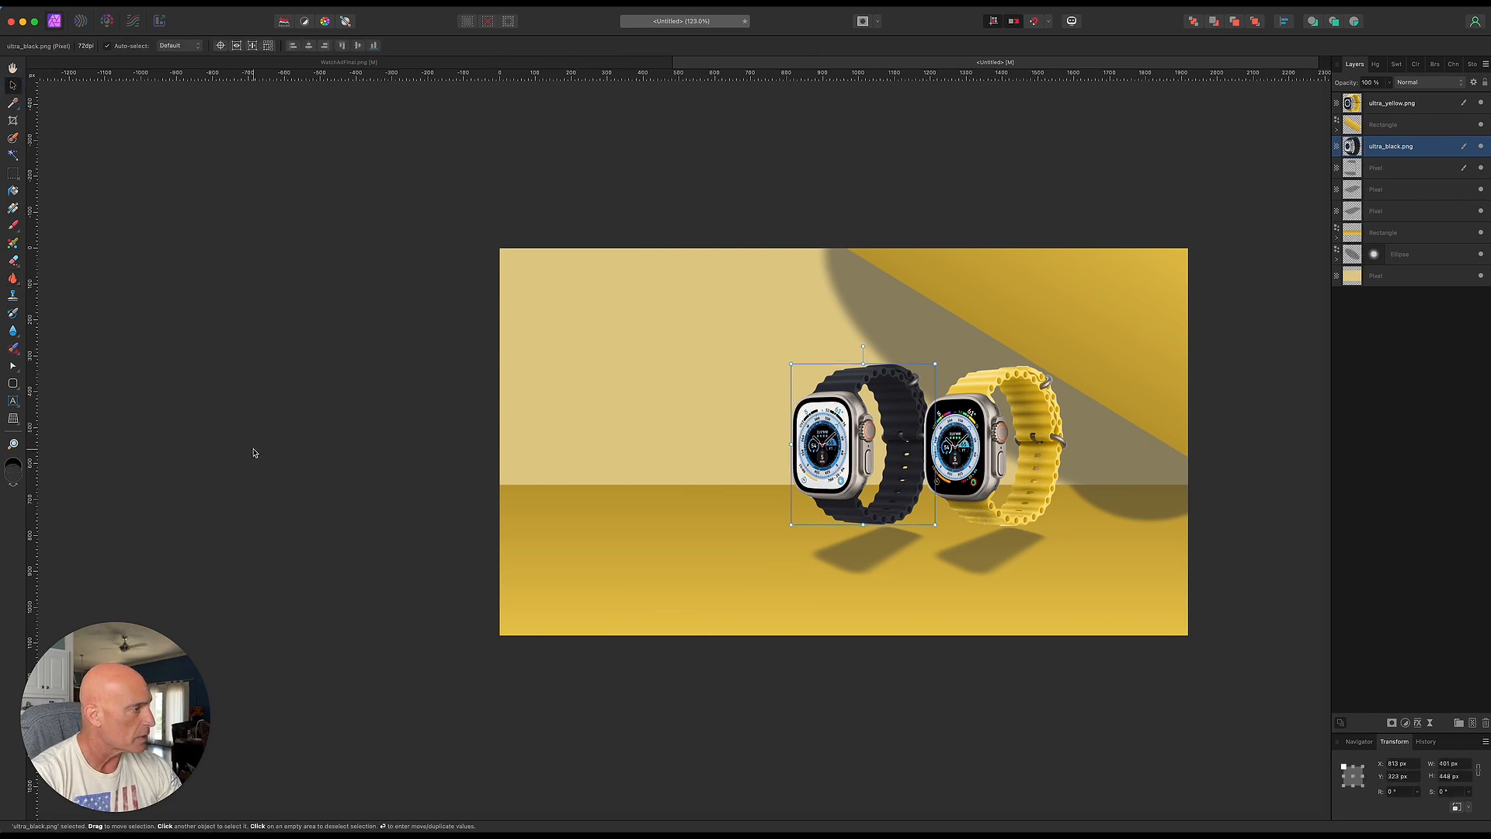
Add the artistic text "ULTRA" at about 158 pt on the wall area left of the watches
{"action": "left_click", "coordinate": [13, 402]}
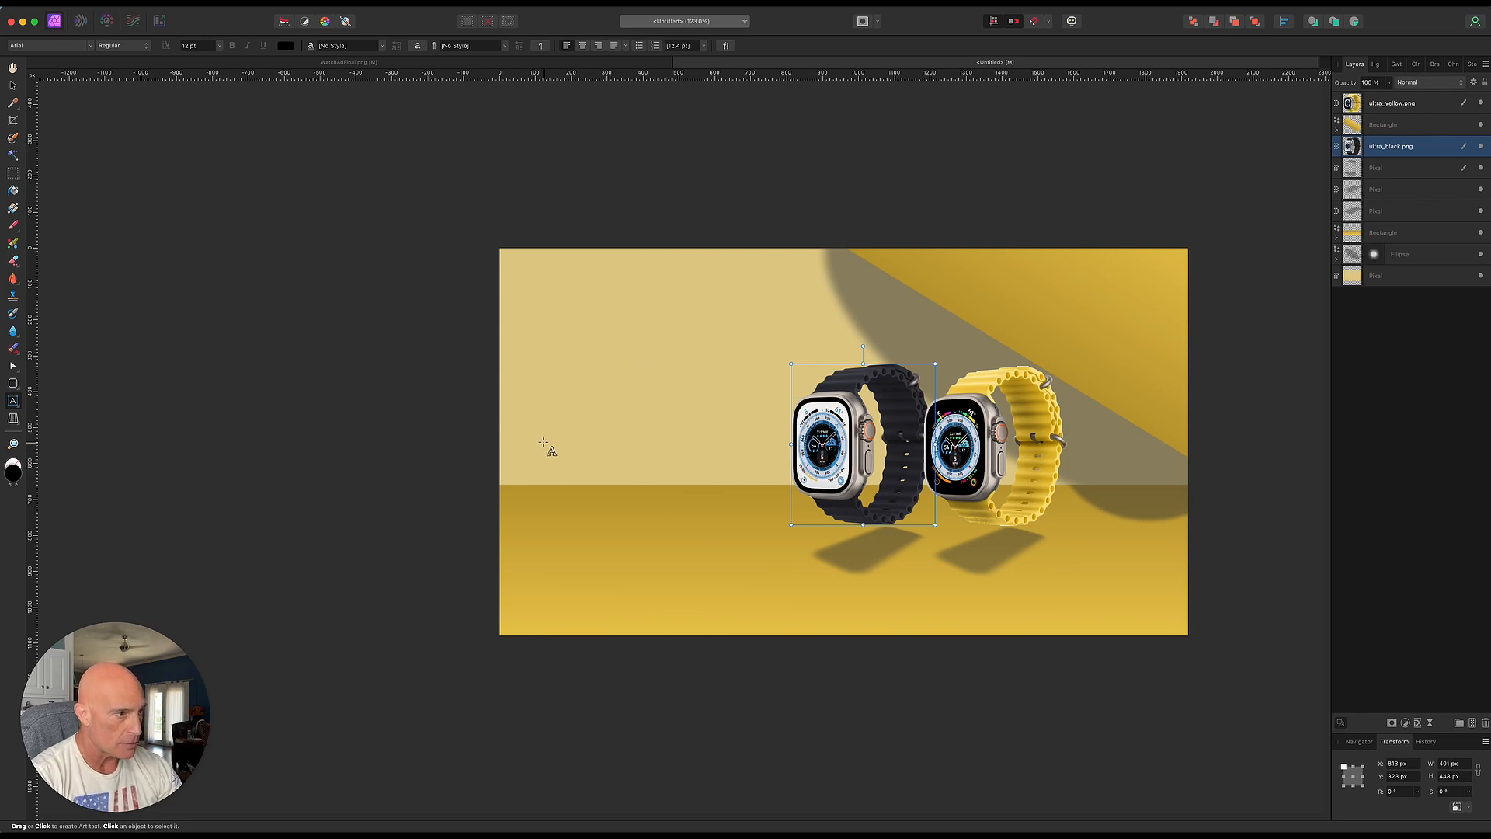
{"action": "left_click_drag", "start_coordinate": [546, 441], "coordinate": [586, 474]}
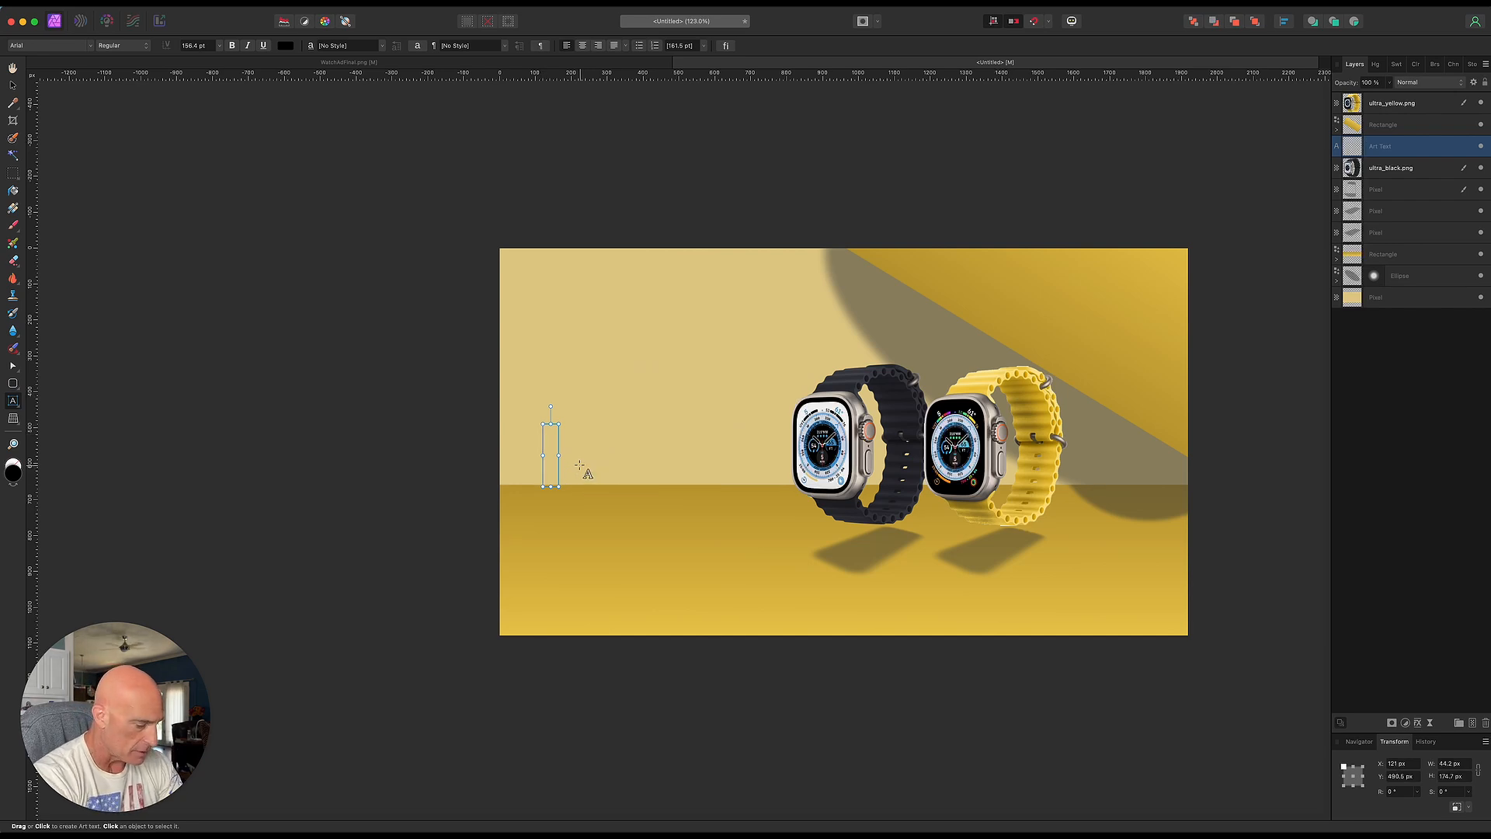
{"action": "type", "text": "ULTRA"}
{"action": "key", "text": "Escape"}
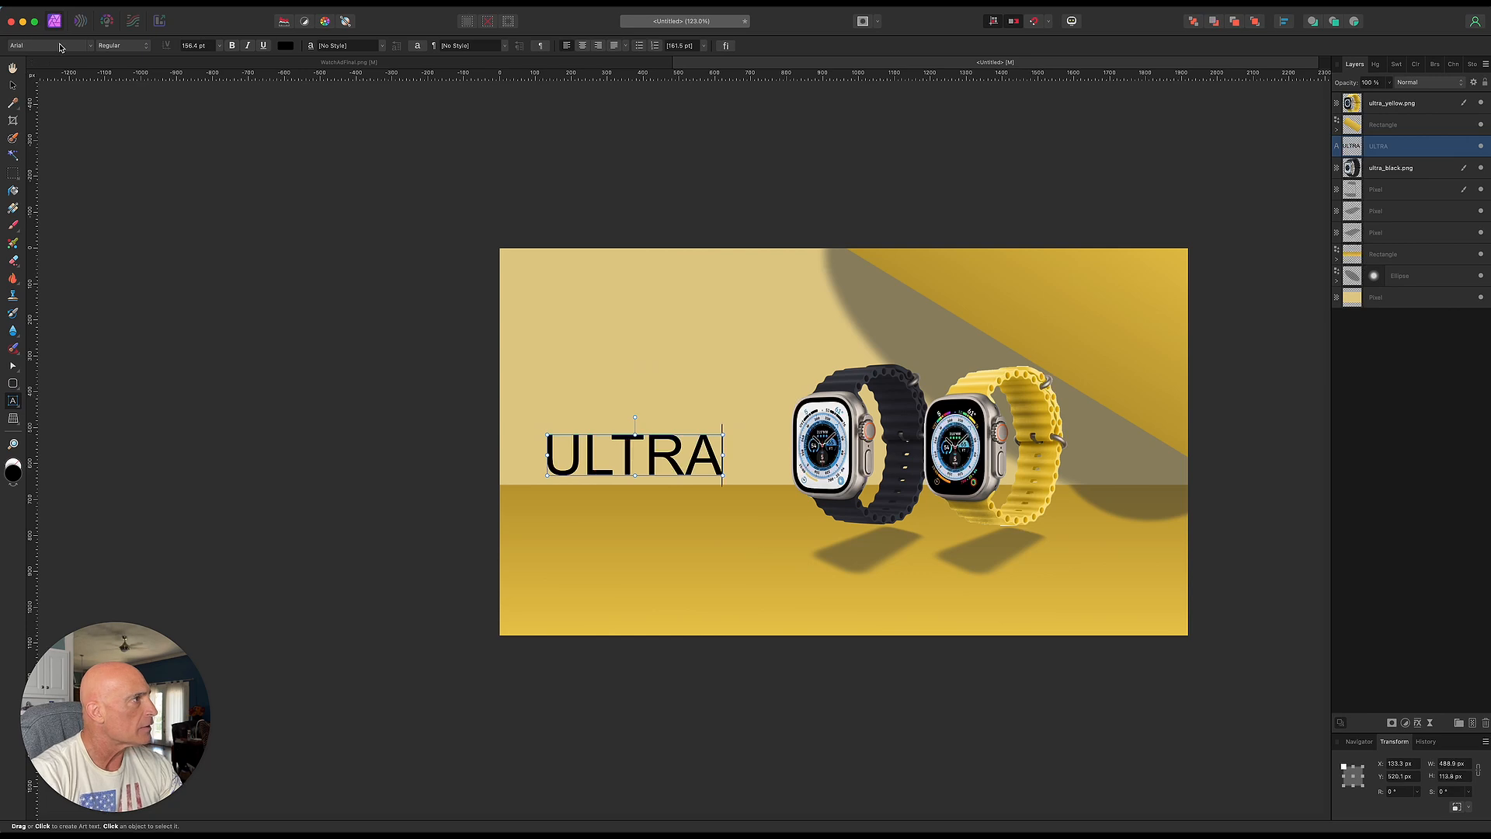
Change the font of the "ULTRA" headline to Goldbill in the XL Light style
{"action": "left_click_drag", "start_coordinate": [722, 464], "coordinate": [540, 466]}
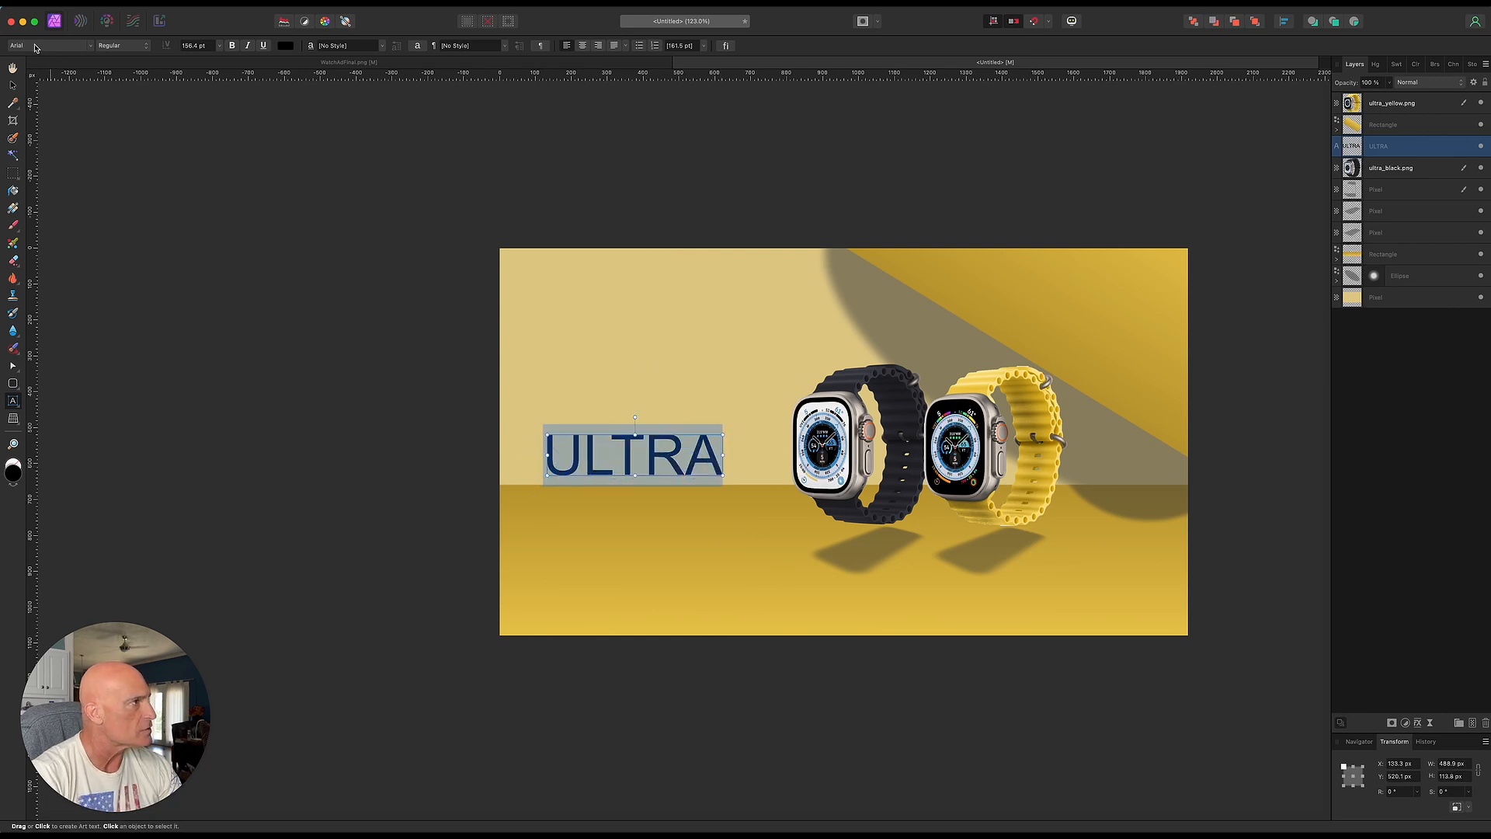
{"action": "left_click", "coordinate": [35, 48]}
{"action": "type", "text": "bebas"}
{"action": "scroll", "coordinate": [84, 534], "scroll_direction": "down", "scroll_amount": 10}
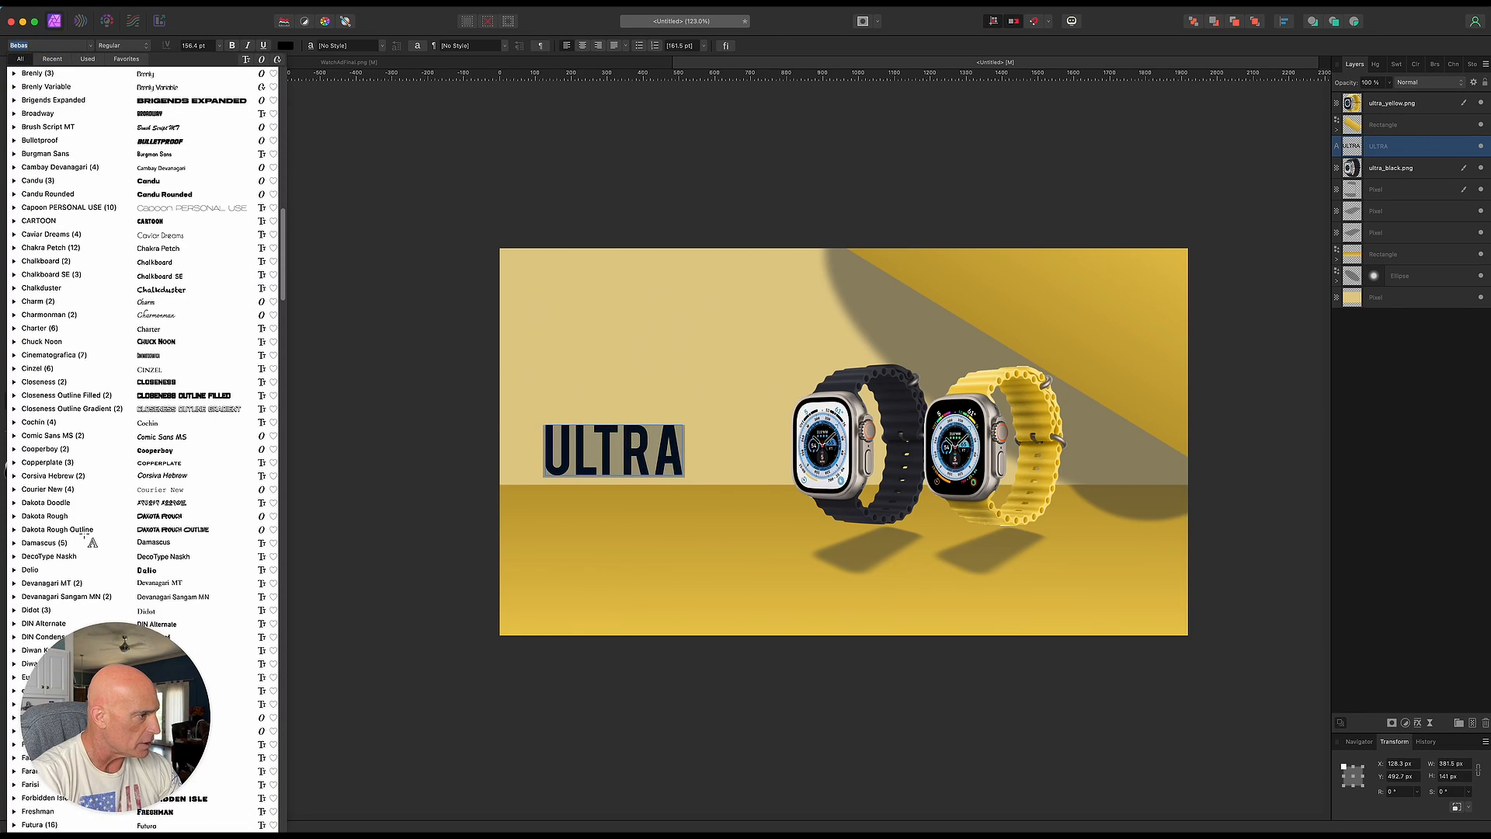
{"action": "scroll", "coordinate": [83, 534], "scroll_direction": "down", "scroll_amount": 5}
{"action": "scroll", "coordinate": [84, 535], "scroll_direction": "down", "scroll_amount": 2}
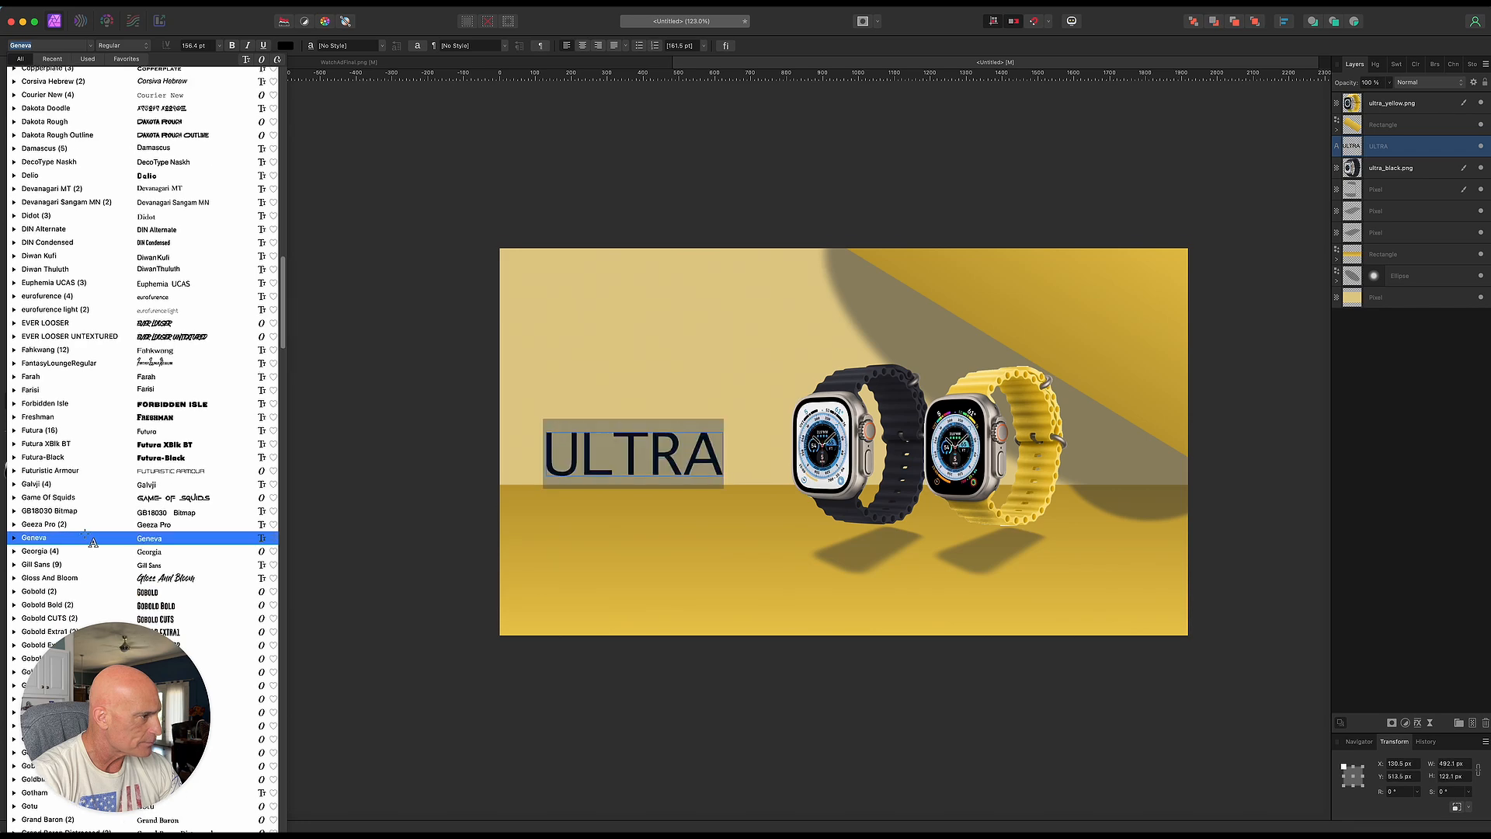
{"action": "scroll", "coordinate": [85, 534], "scroll_direction": "down", "scroll_amount": 2}
{"action": "left_click", "coordinate": [84, 535]}
{"action": "scroll", "coordinate": [86, 536], "scroll_direction": "down", "scroll_amount": 2}
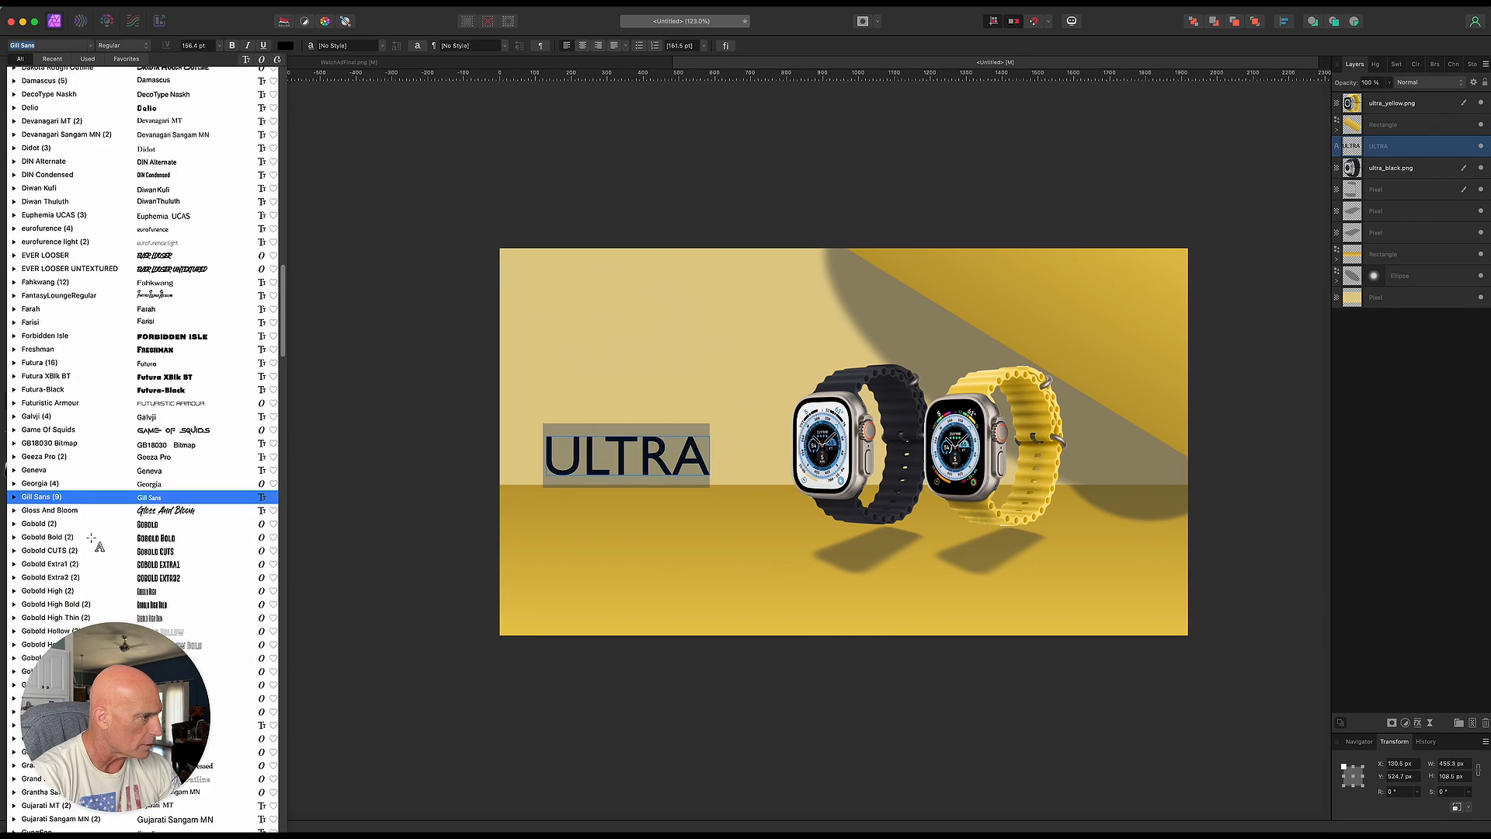
{"action": "scroll", "coordinate": [91, 538], "scroll_direction": "down", "scroll_amount": 1}
{"action": "scroll", "coordinate": [91, 538], "scroll_direction": "down", "scroll_amount": 2}
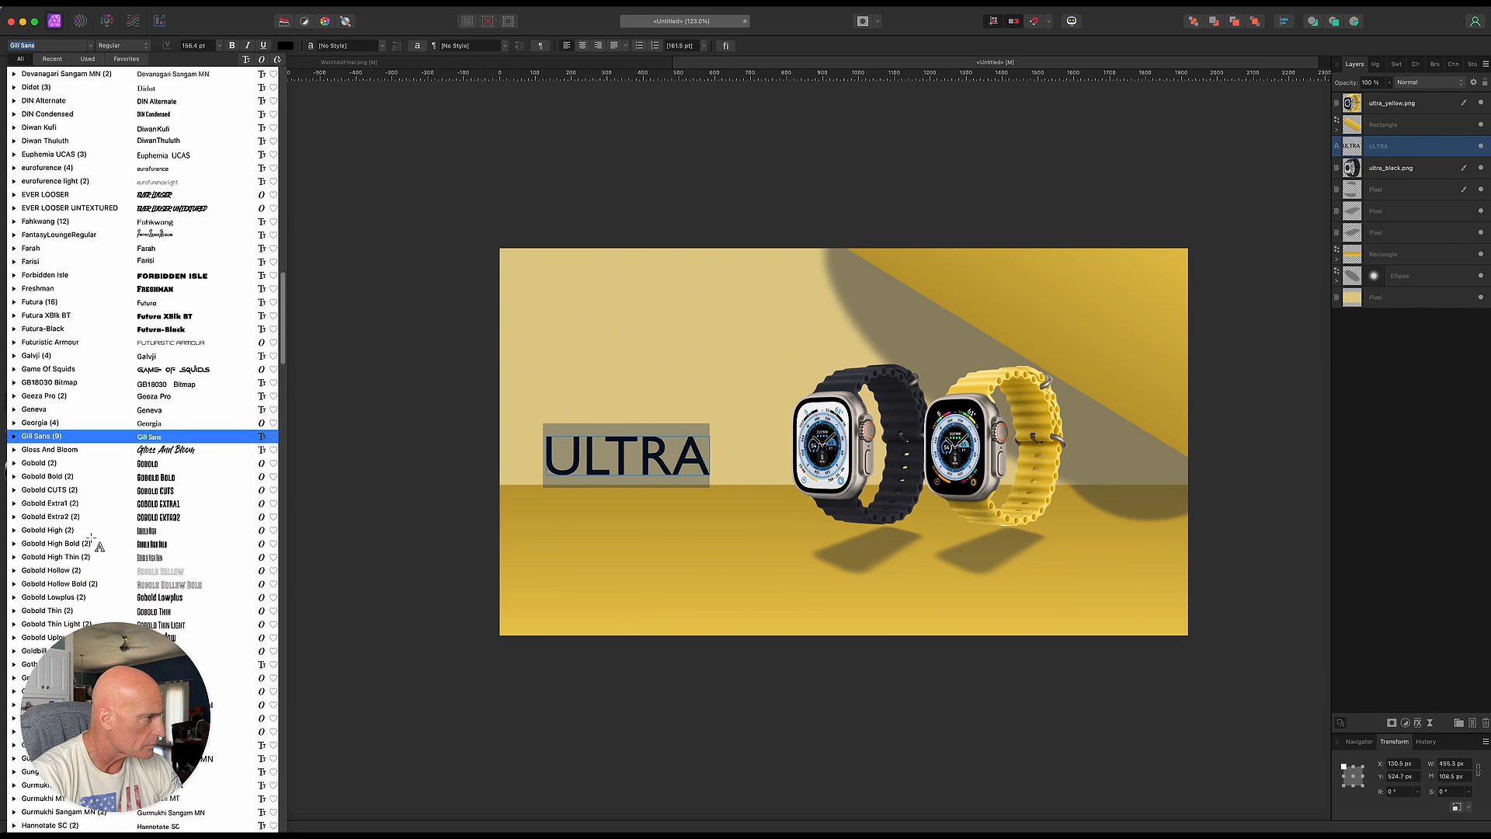
{"action": "scroll", "coordinate": [91, 538], "scroll_direction": "down", "scroll_amount": 8}
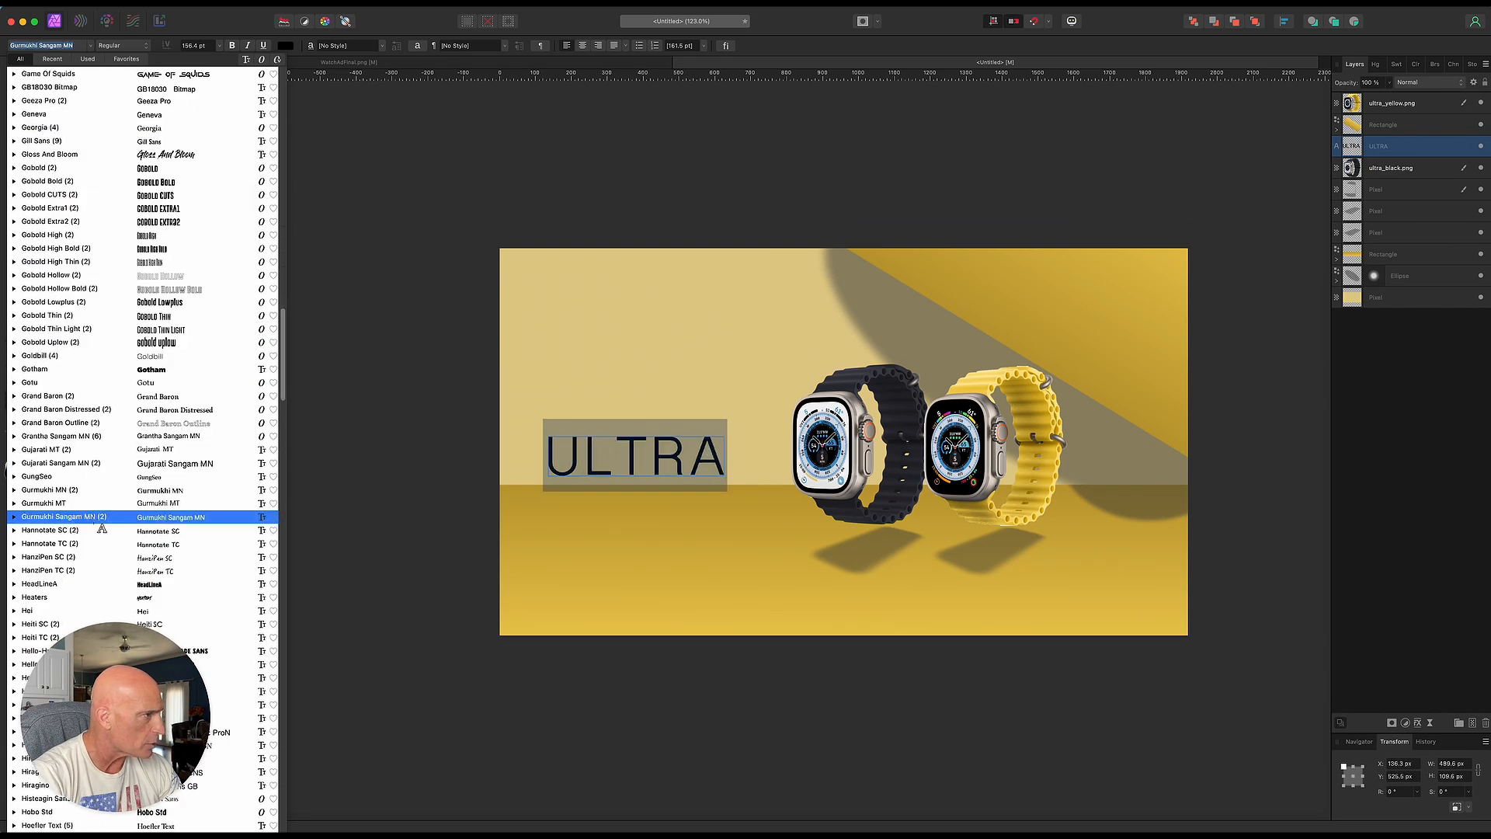
{"action": "left_click", "coordinate": [157, 357]}
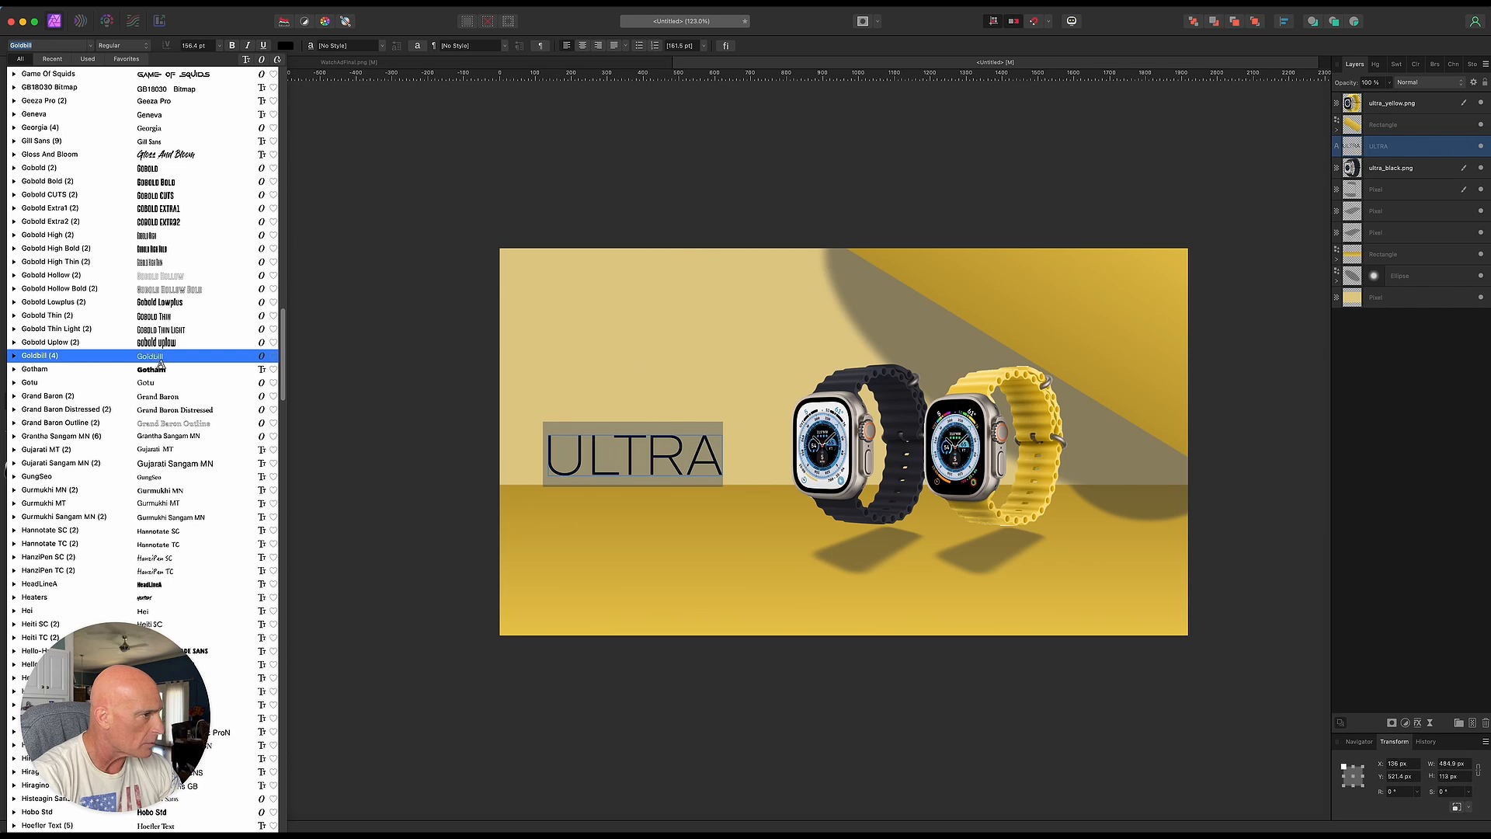
{"action": "left_click", "coordinate": [158, 359]}
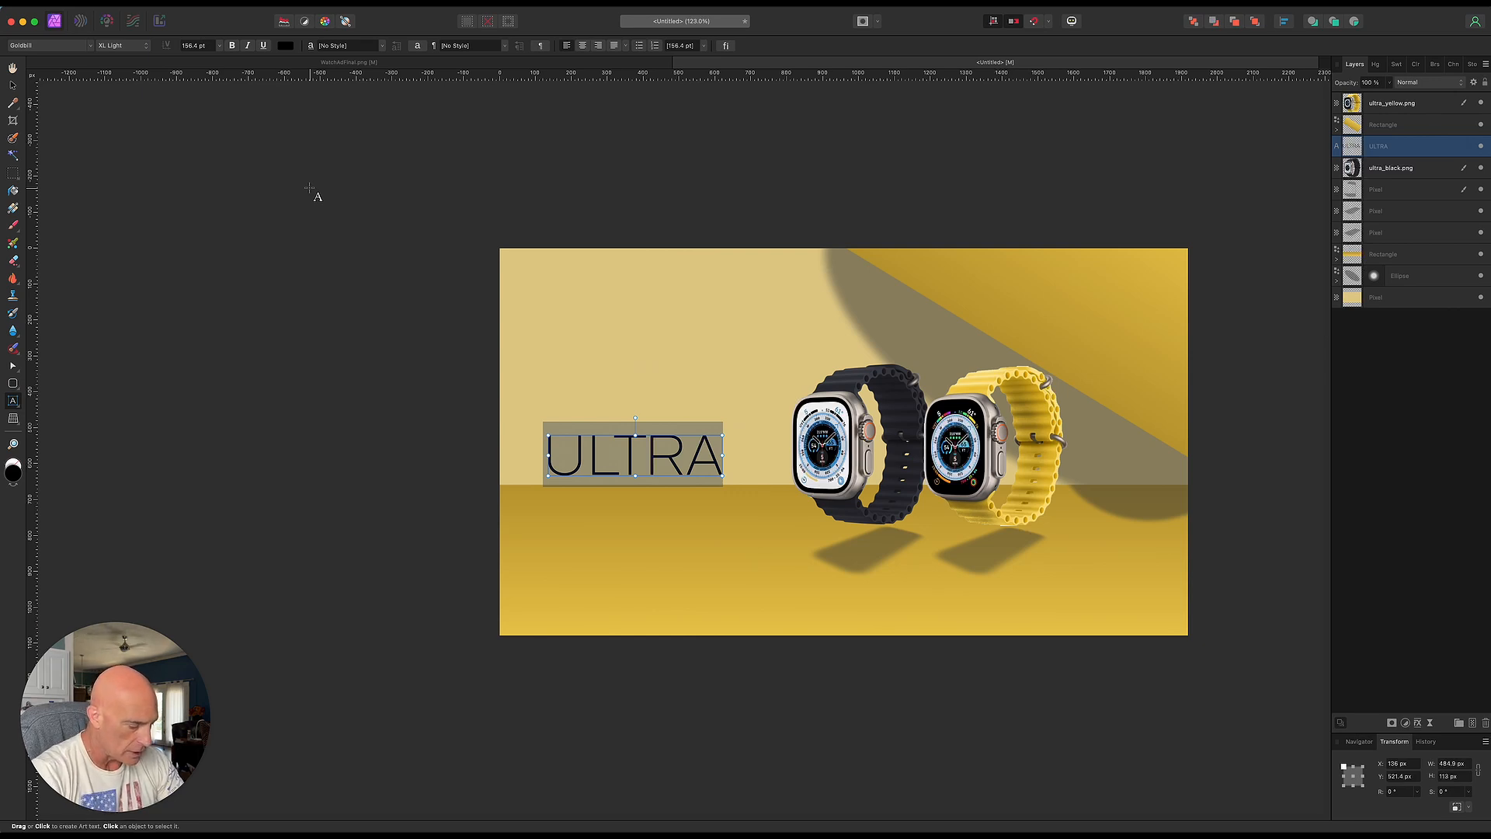
Widen the letter spacing of the whole "ULTRA" headline in small increments until it spans about 547 px
{"action": "key", "text": "alt"}
{"action": "key", "text": "alt+Right"}
{"action": "key", "text": "alt+Right"}
{"action": "key", "text": "alt+Right"}
{"action": "key", "text": "alt+Right"}
{"action": "key", "text": "alt+Right"}
{"action": "key", "text": "alt+Right"}
{"action": "key", "text": "alt+Right"}
{"action": "key", "text": "alt+Right"}
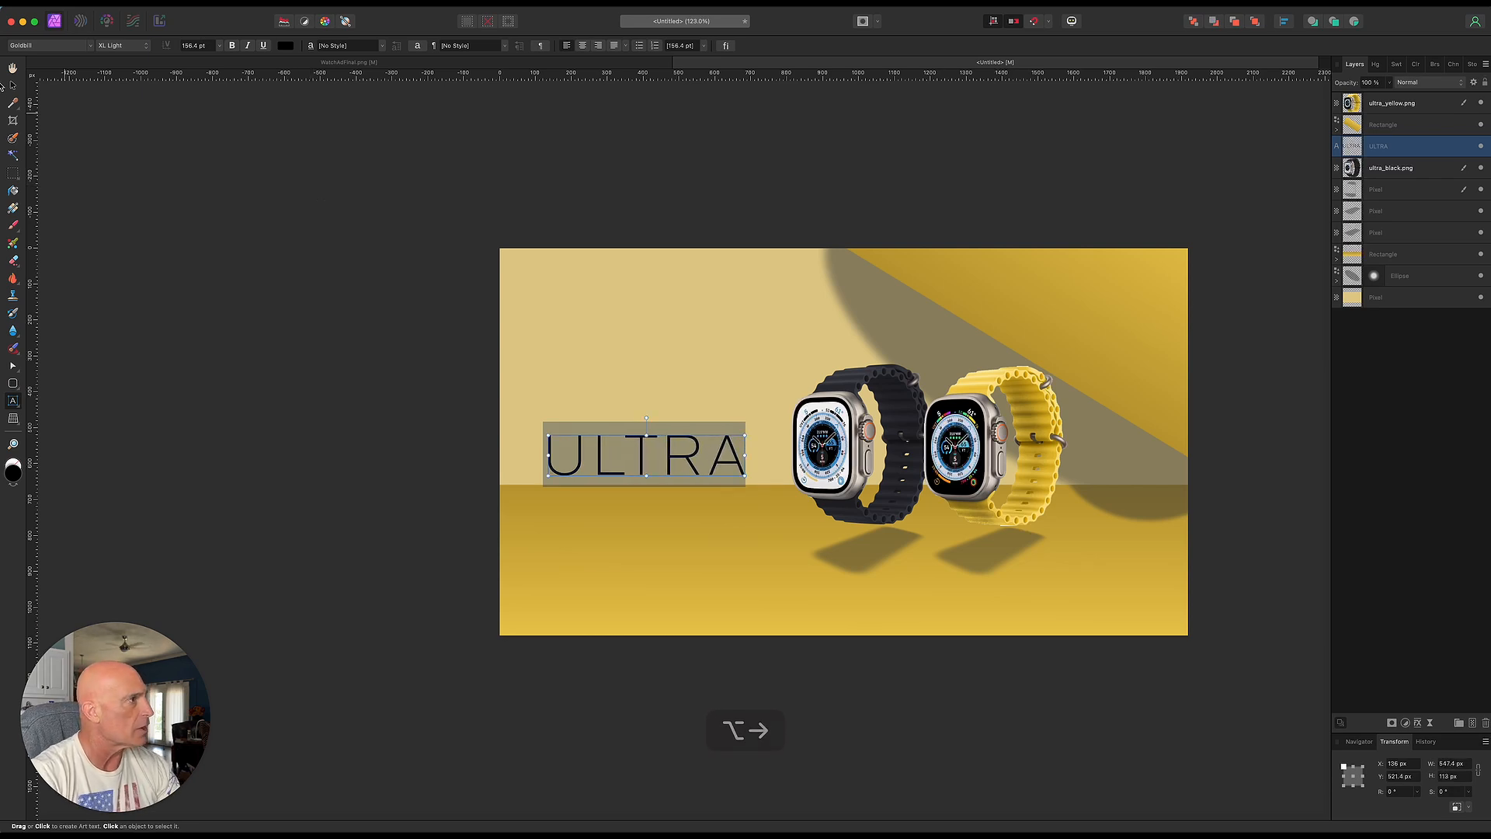
{"action": "key", "text": "Escape"}
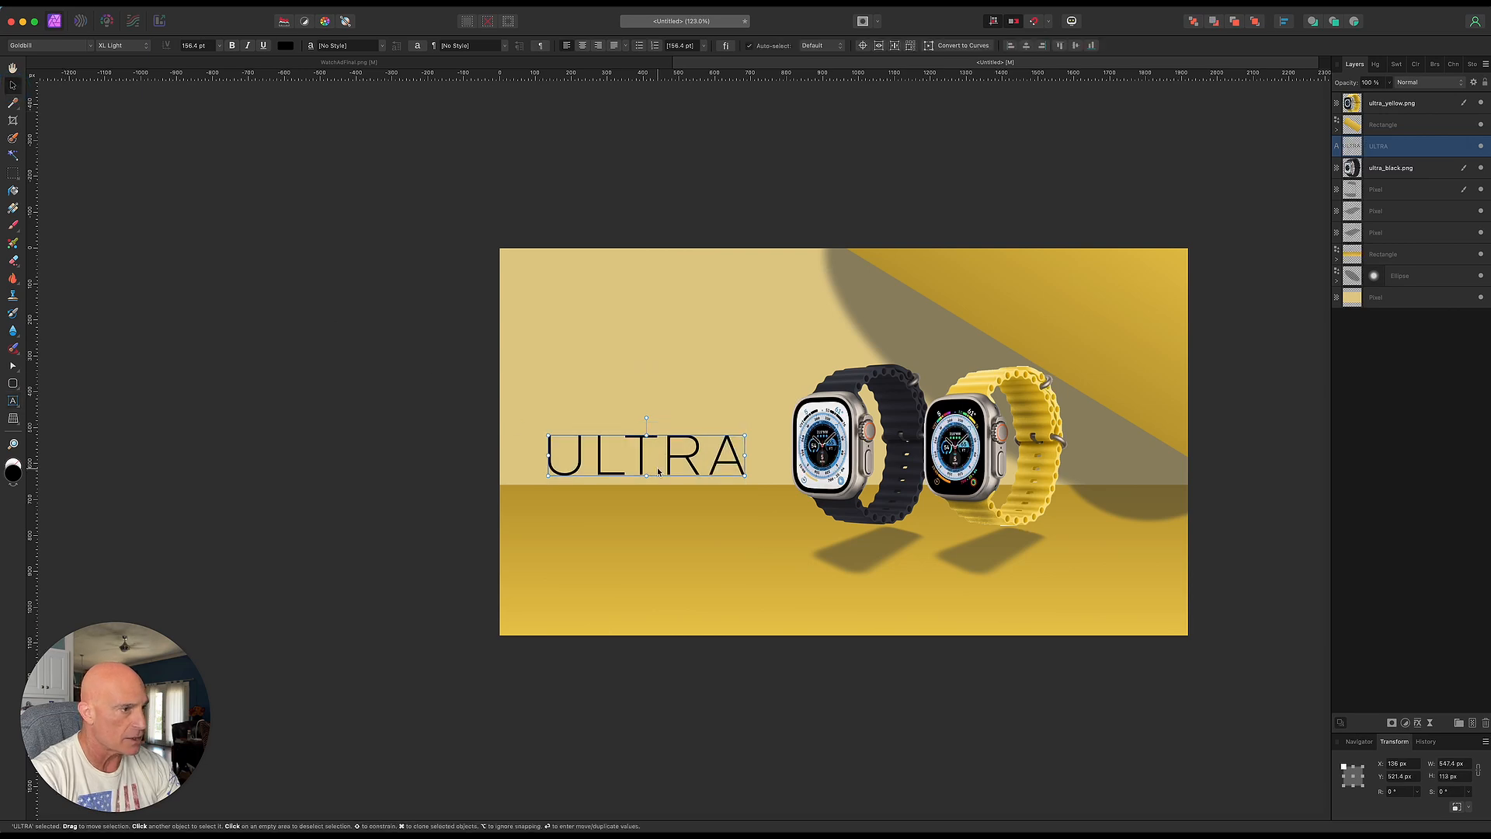
Recolour the "ULTRA" headline to a neutral mid grey and deselect it
{"action": "left_click", "coordinate": [285, 46]}
{"action": "left_click_drag", "start_coordinate": [337, 106], "coordinate": [321, 139]}
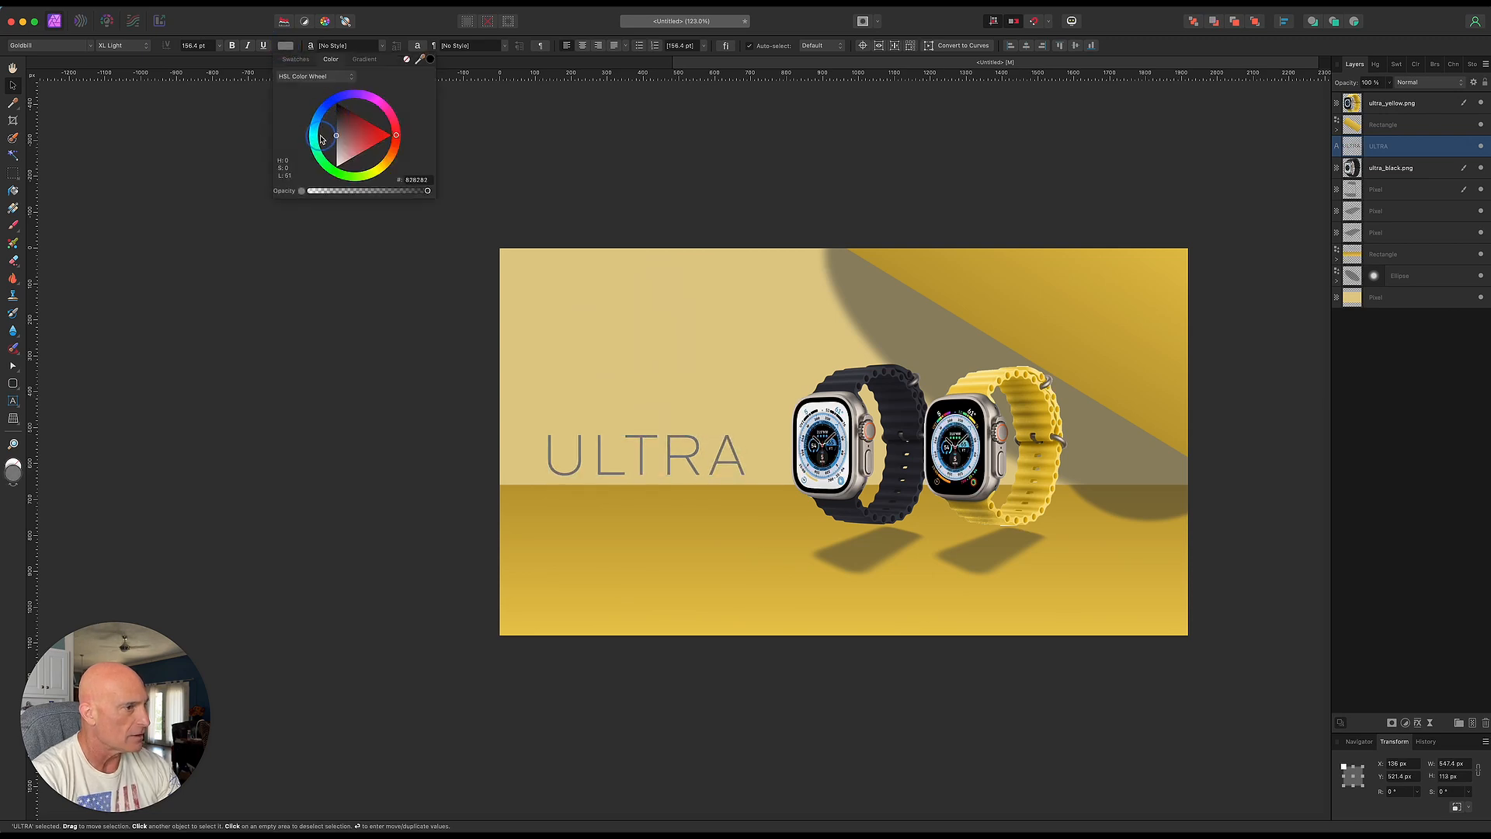
{"action": "left_click", "coordinate": [240, 117]}
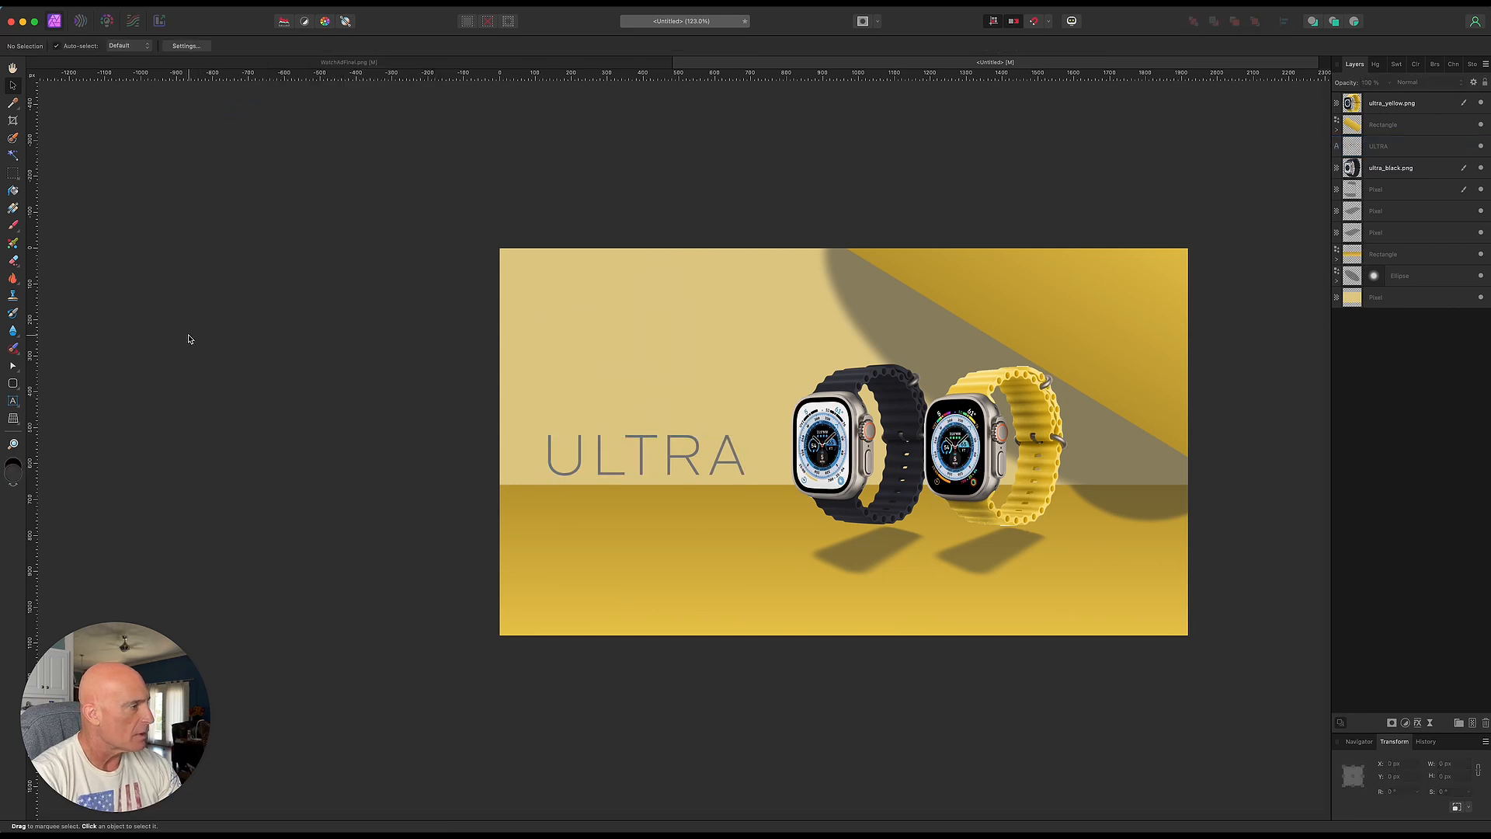
Add the artistic text "Apple Watch" at about 97.5 pt on the floor area just below the "ULTRA" headline
{"action": "left_click", "coordinate": [12, 401]}
{"action": "left_click_drag", "start_coordinate": [565, 501], "coordinate": [574, 519]}
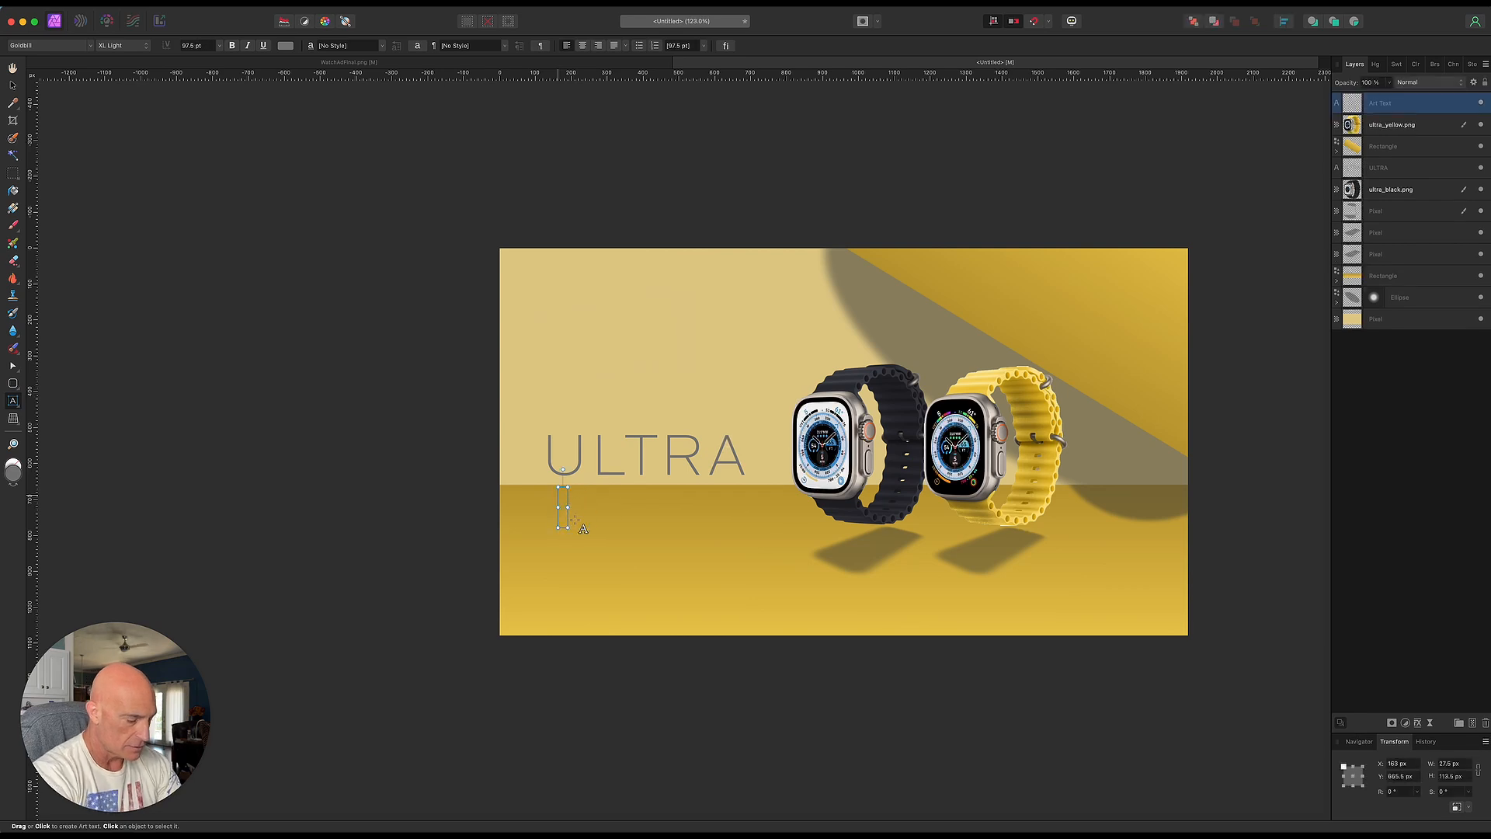
{"action": "type", "text": "PO"}
{"action": "key", "text": "BackSpace"}
{"action": "key", "text": "BackSpace"}
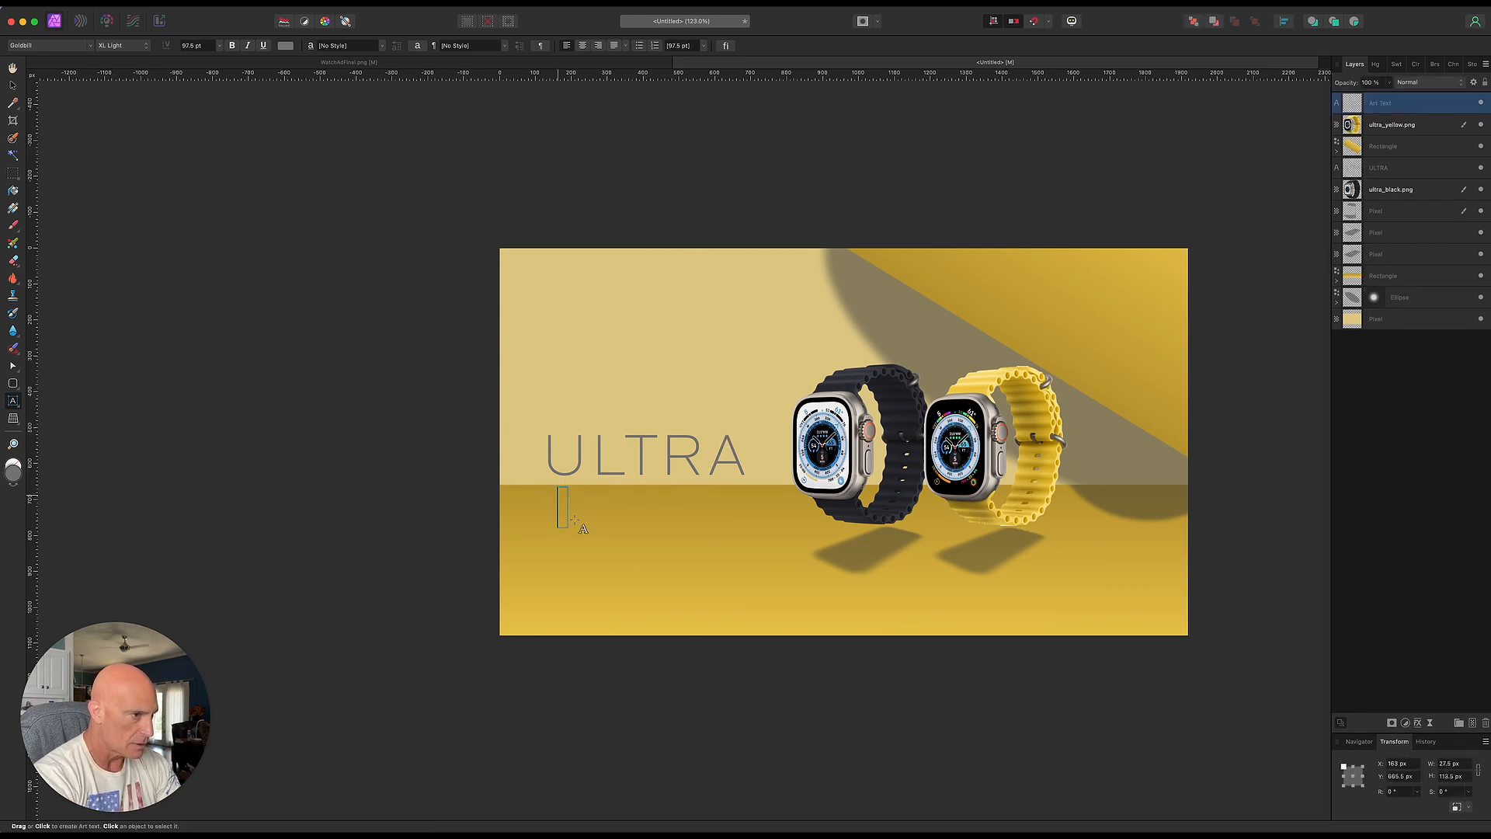
{"action": "type", "text": "Apple"}
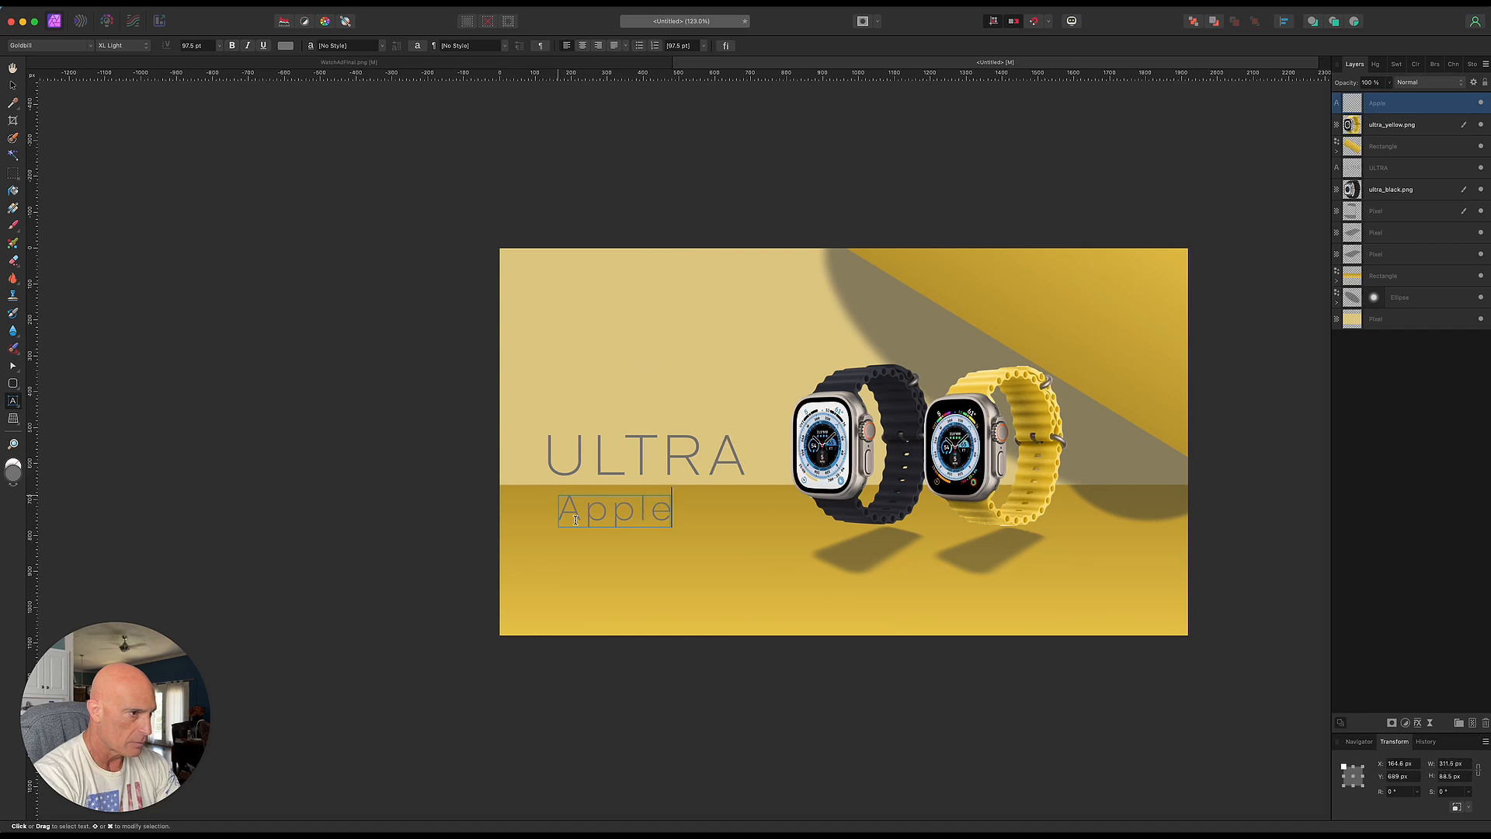
{"action": "type", "text": " Watch"}
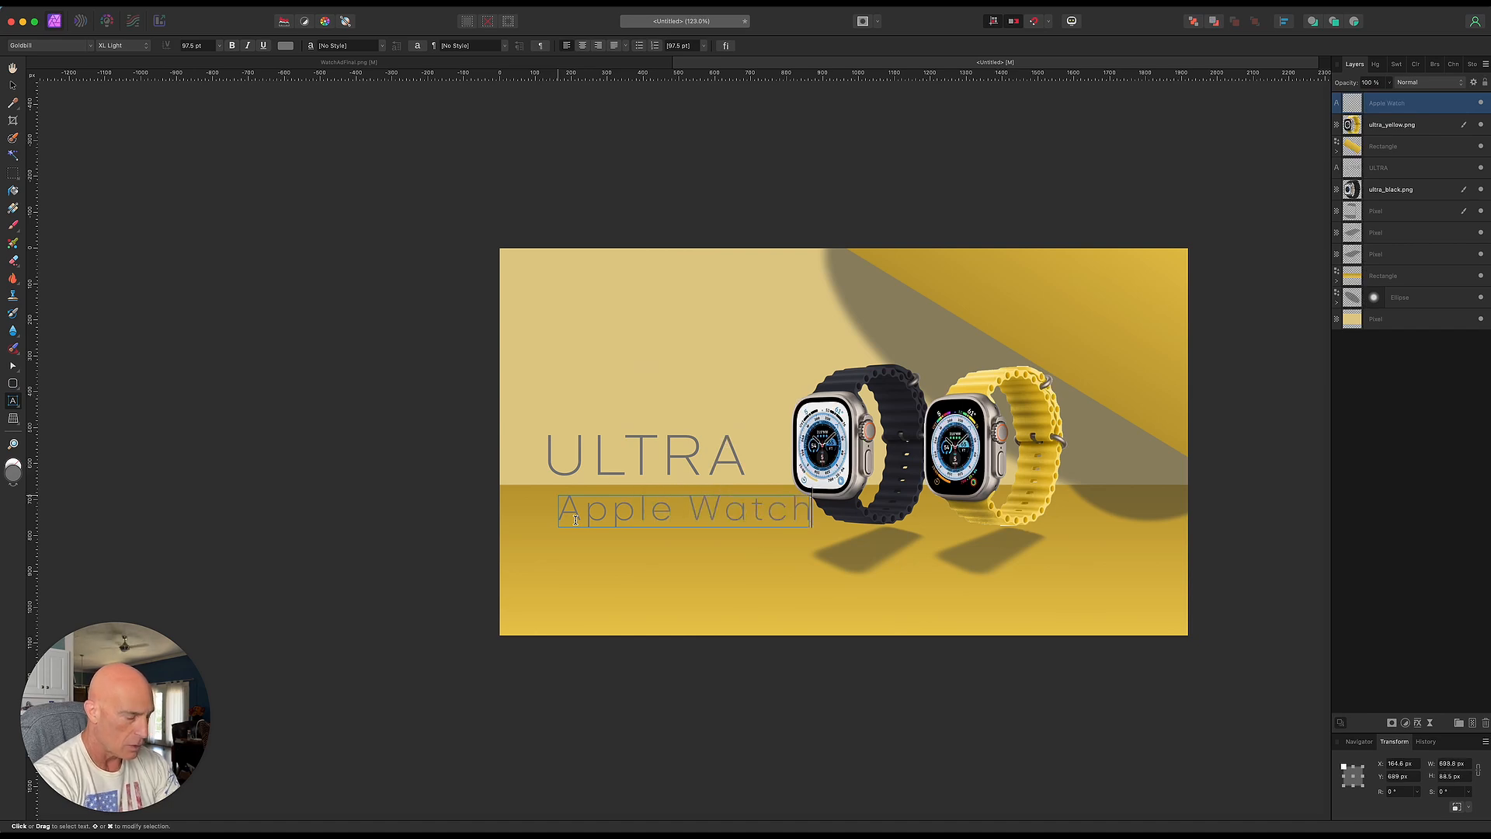
{"action": "key", "text": "Escape"}
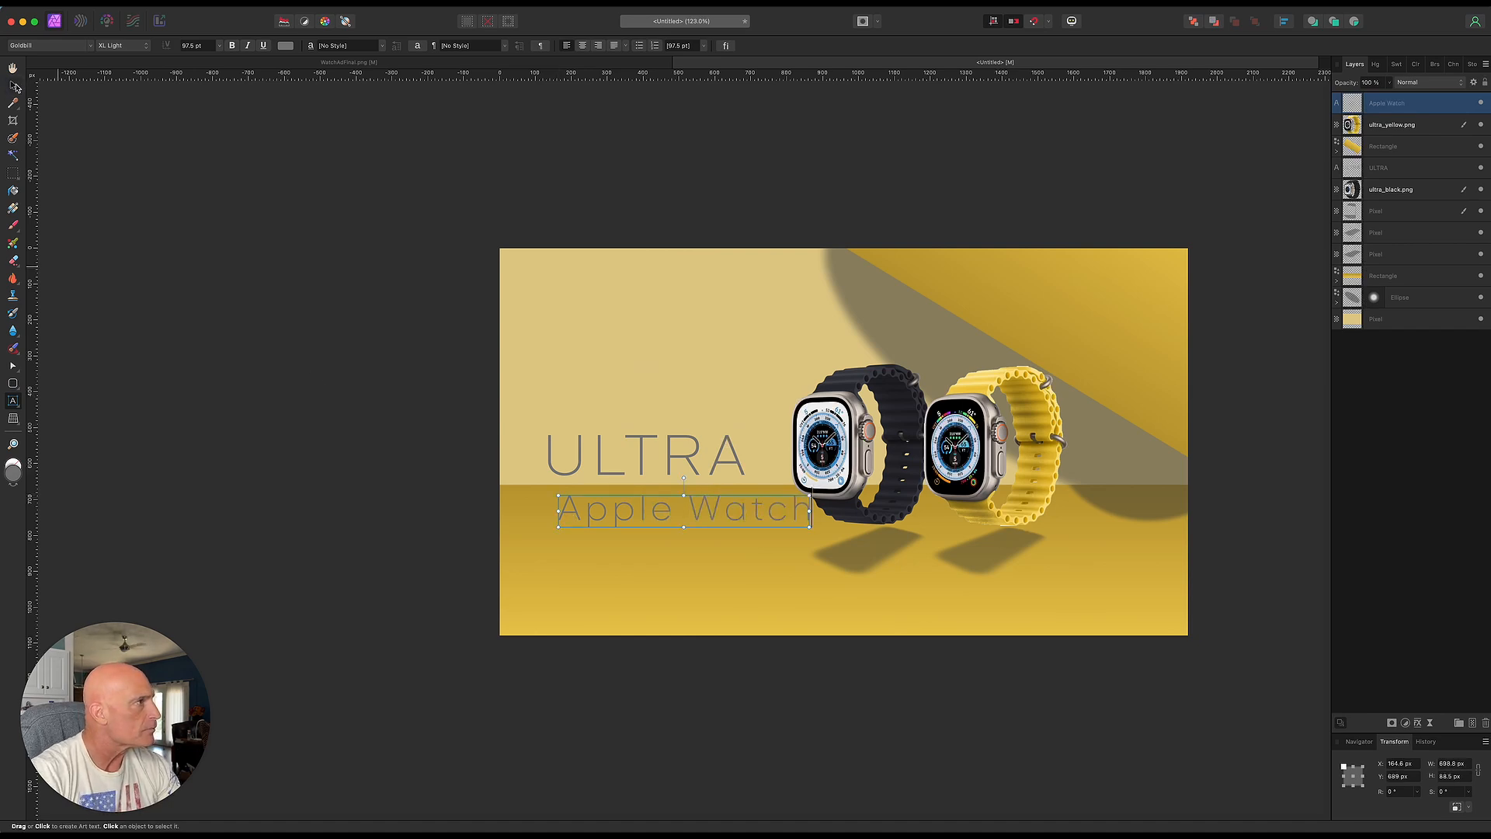
Shift the "Apple Watch" text left beneath the headline and change its font to Impact
{"action": "left_click", "coordinate": [15, 86]}
{"action": "left_click_drag", "start_coordinate": [651, 519], "coordinate": [656, 515]}
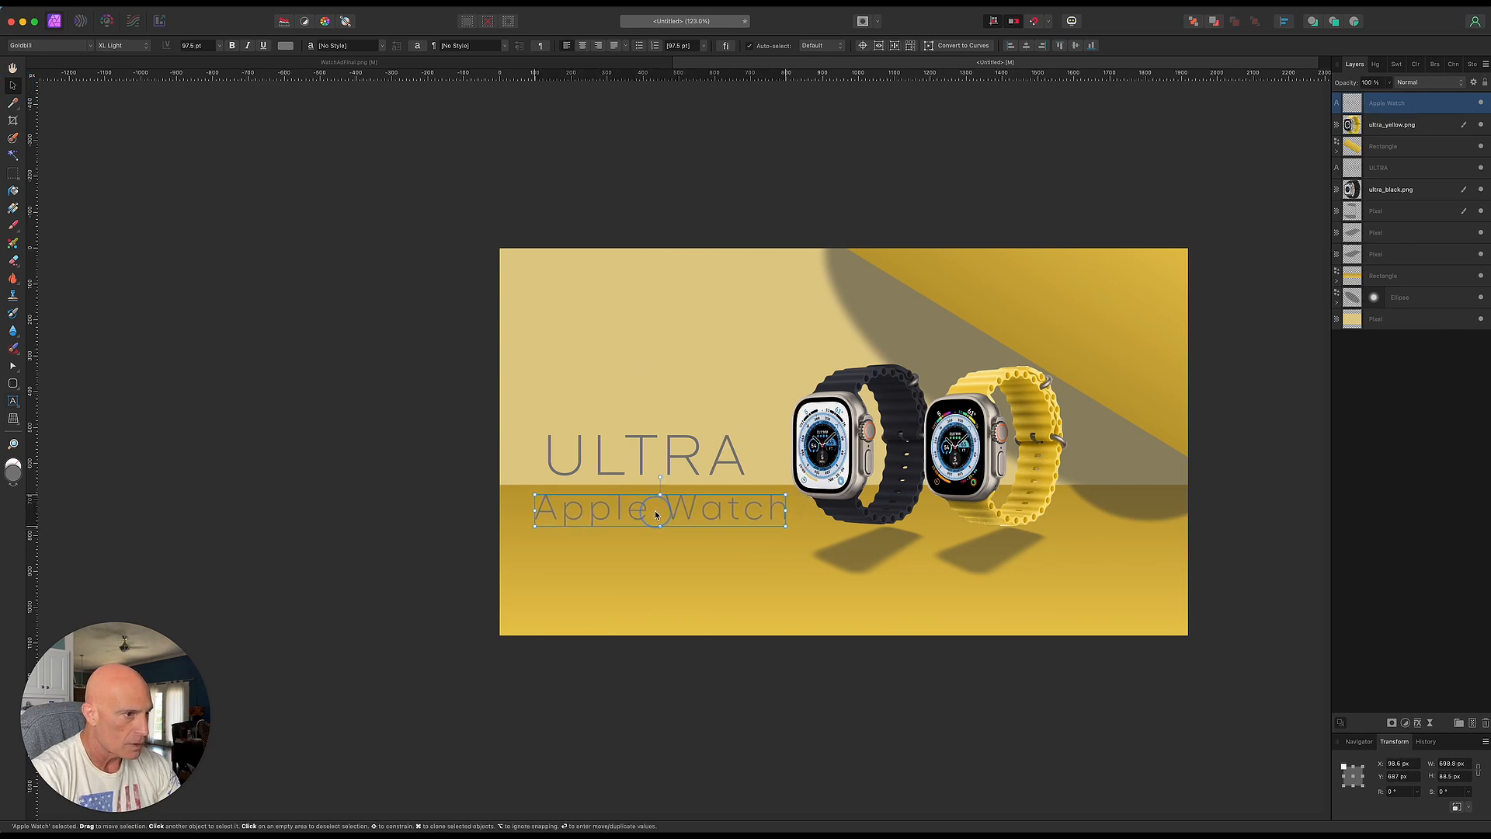
{"action": "left_click", "coordinate": [58, 46]}
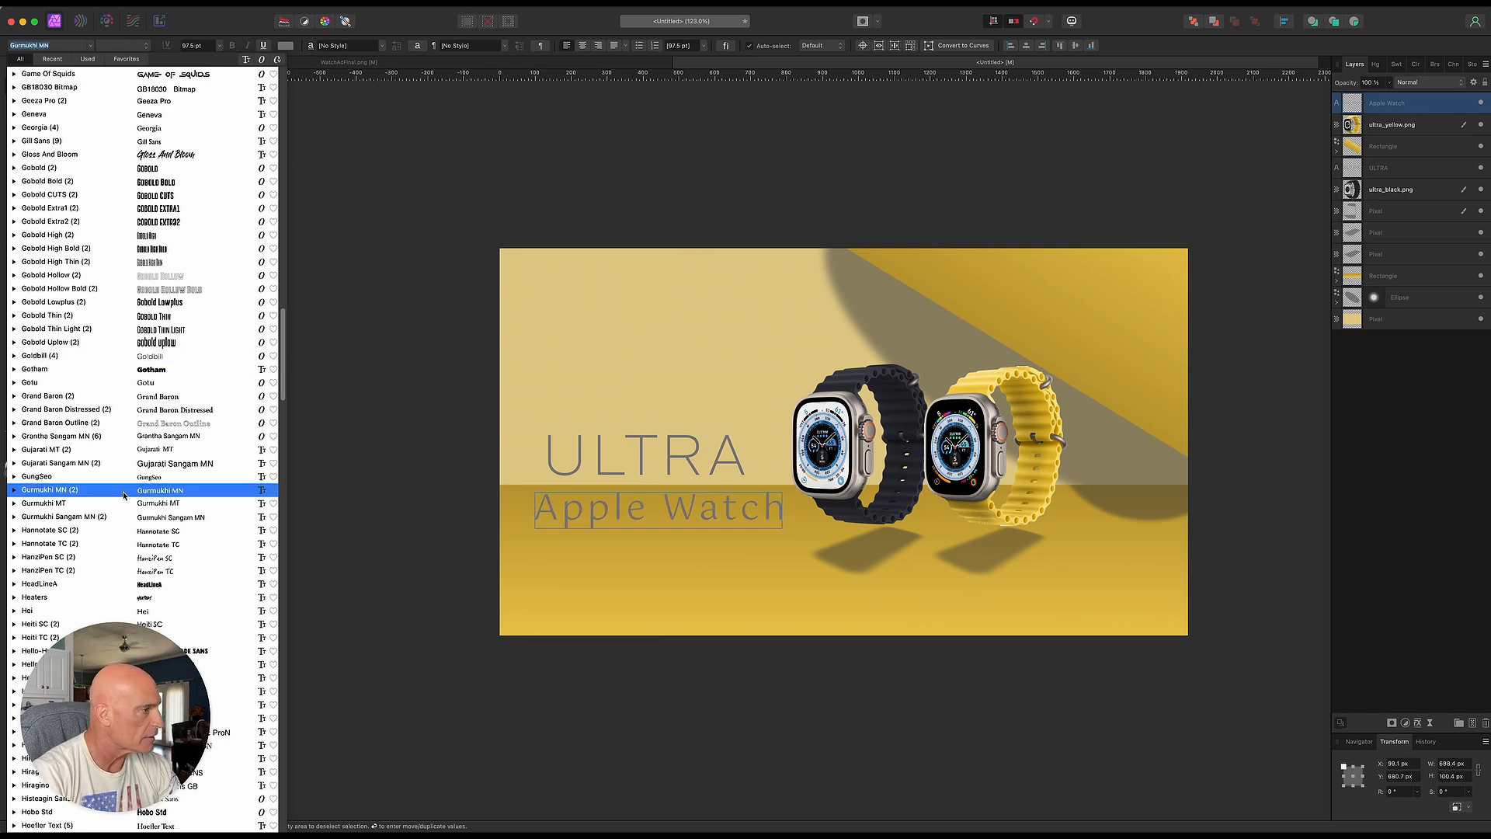
{"action": "scroll", "coordinate": [126, 370], "scroll_direction": "down", "scroll_amount": 6}
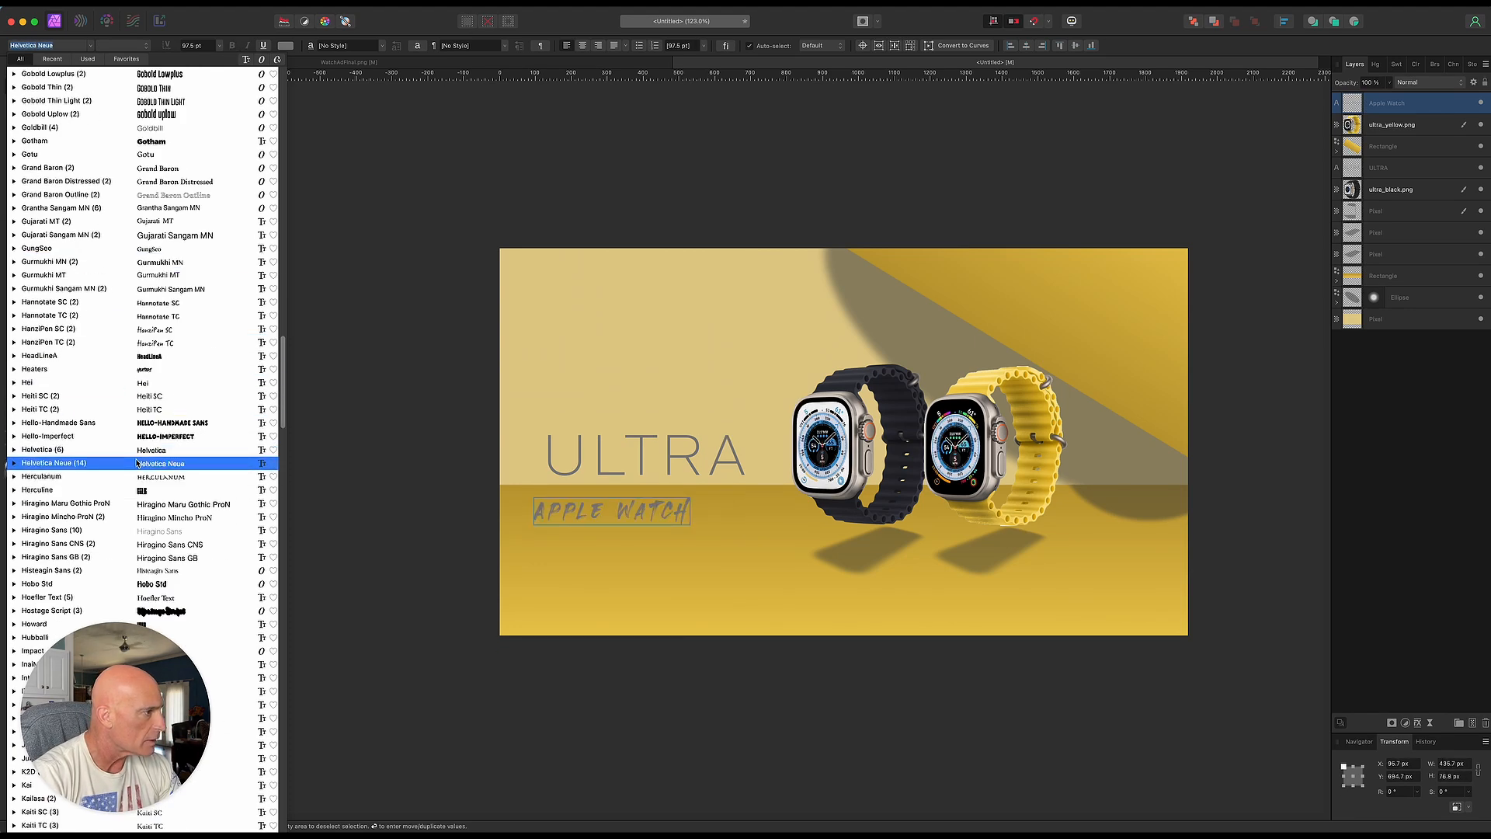
{"action": "scroll", "coordinate": [141, 480], "scroll_direction": "down", "scroll_amount": 2}
{"action": "scroll", "coordinate": [141, 484], "scroll_direction": "down", "scroll_amount": 1}
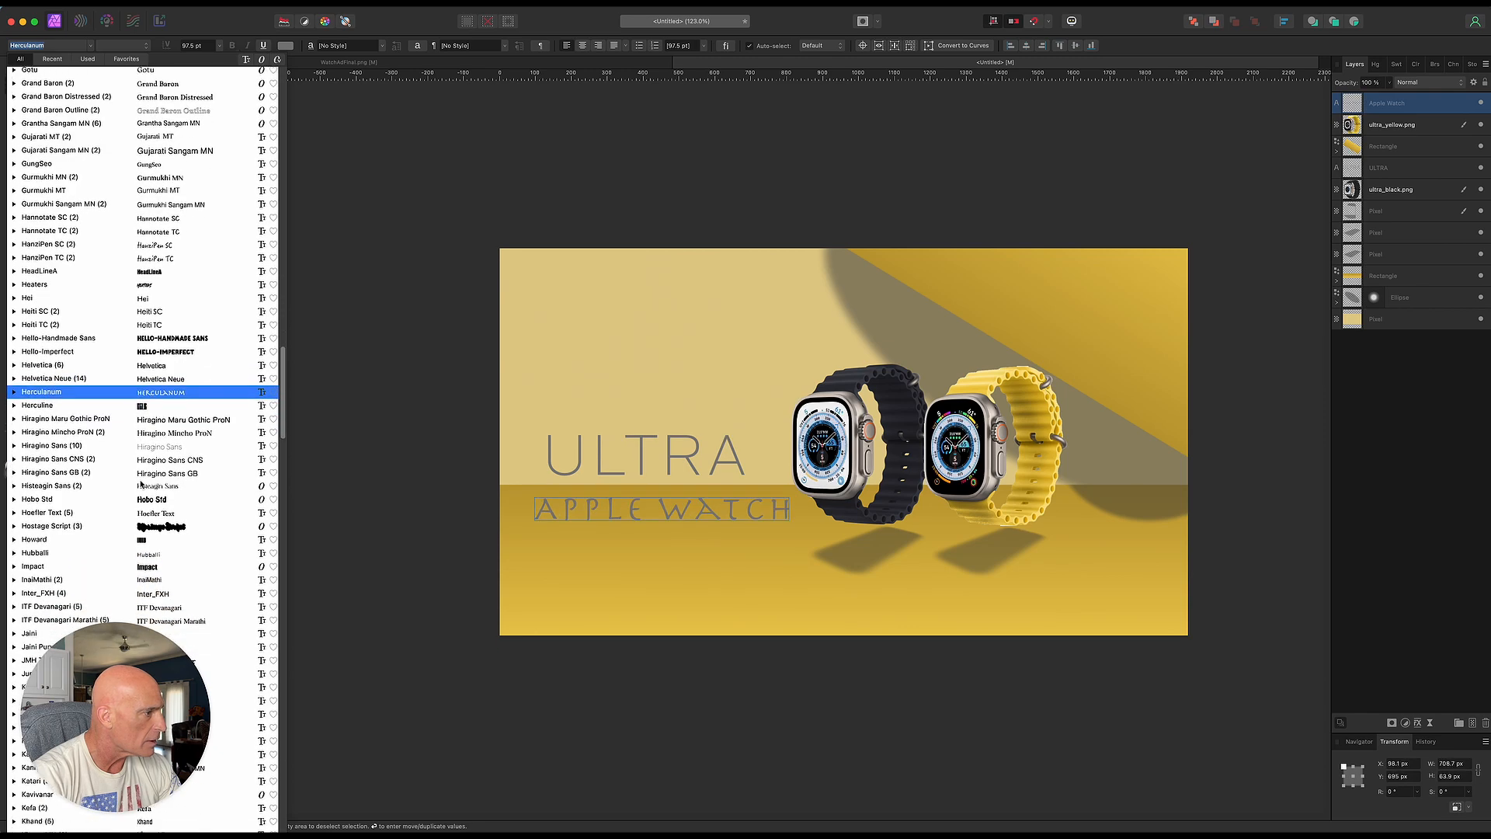
{"action": "left_click", "coordinate": [139, 568]}
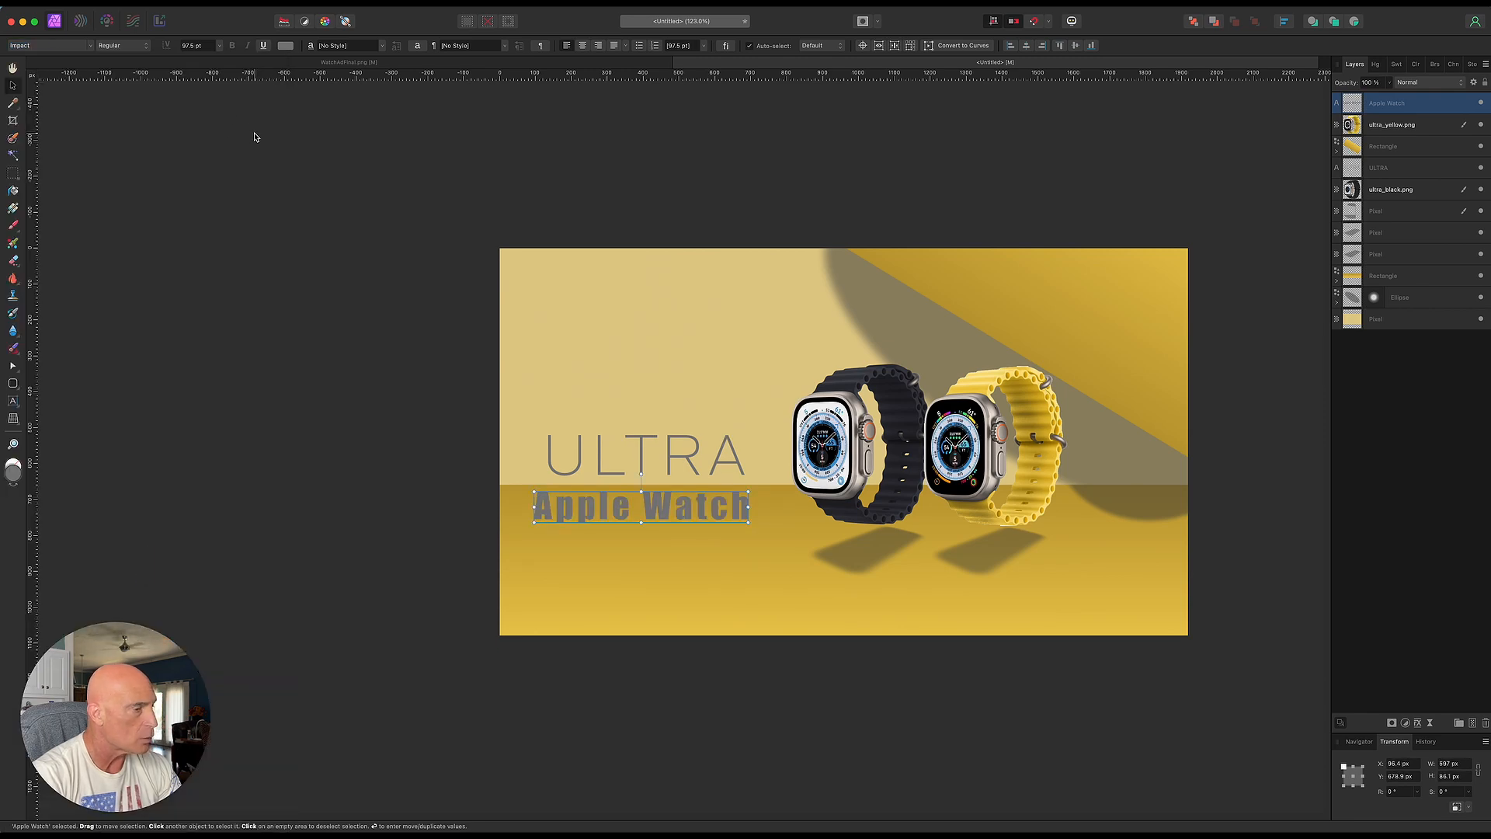
Recolour the "Apple Watch" text to white (FFFFFF) and deselect it
{"action": "left_click", "coordinate": [286, 47]}
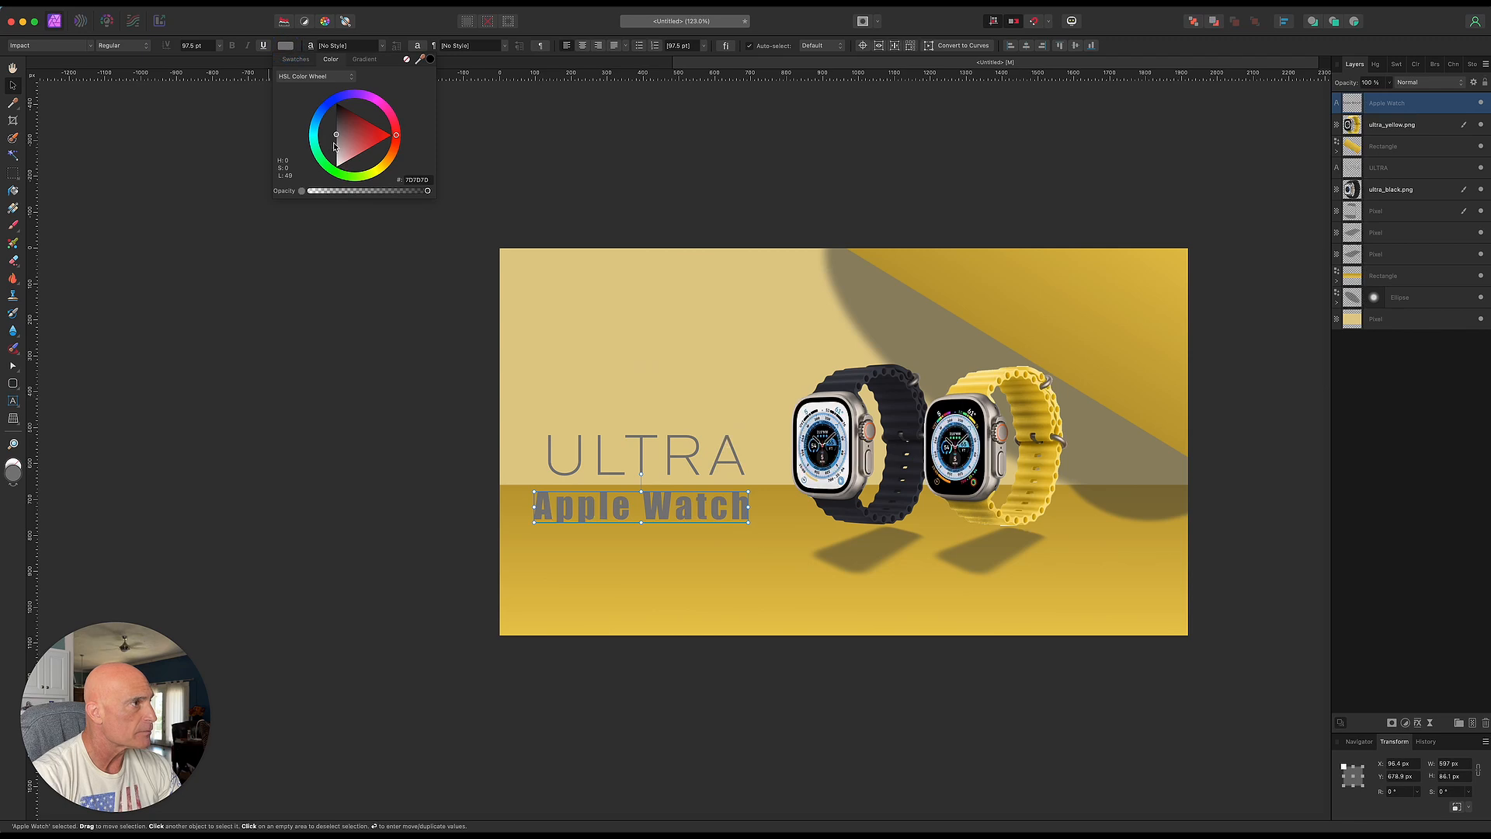
{"action": "left_click_drag", "start_coordinate": [335, 146], "coordinate": [337, 167]}
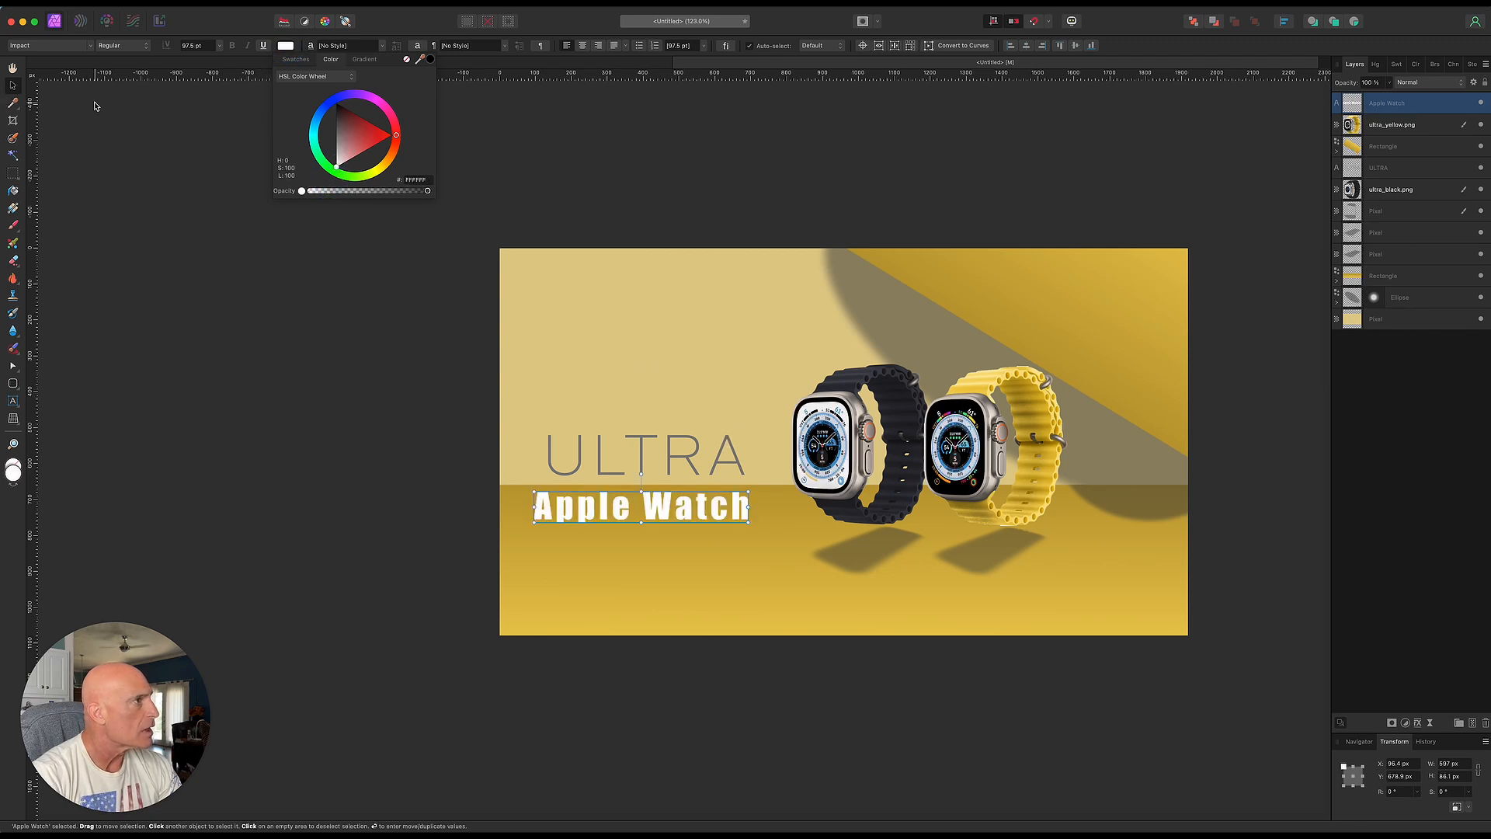
{"action": "left_click", "coordinate": [223, 117]}
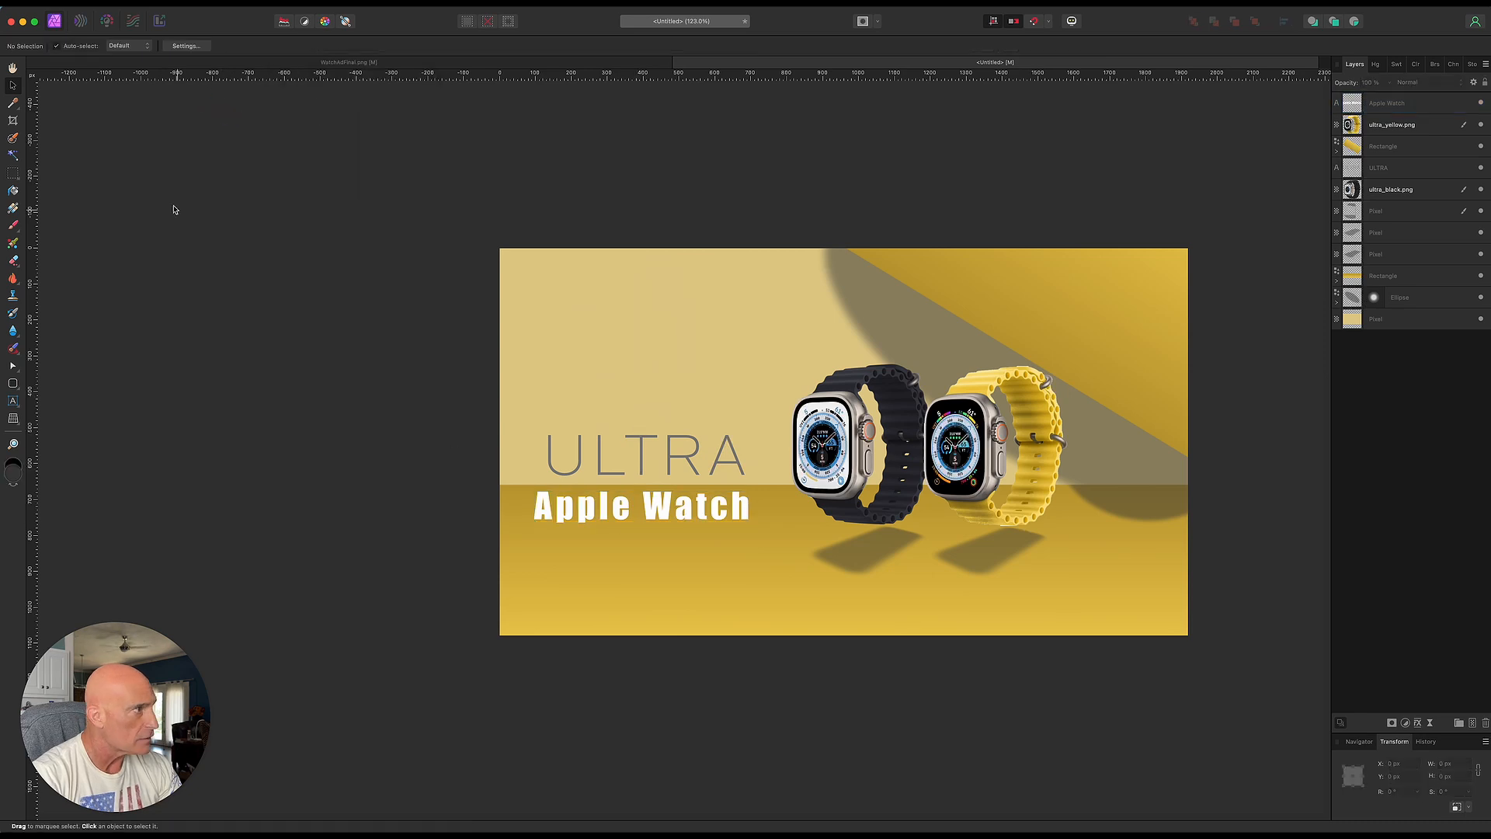
Scale the "Apple Watch" text down slightly and position it under "ULTRA" so both lines align in width
{"action": "left_click", "coordinate": [741, 502]}
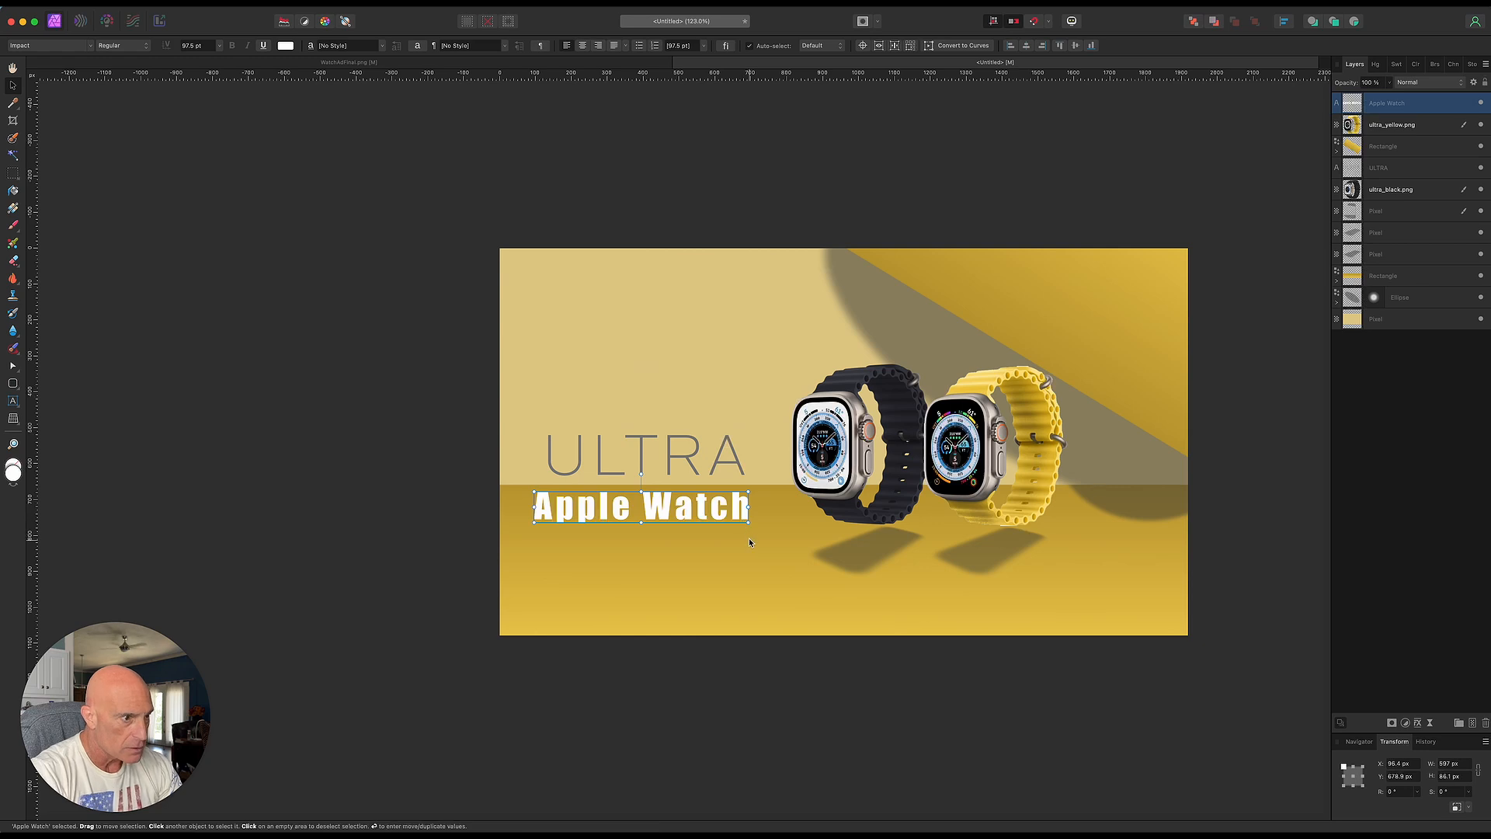
{"action": "key", "text": "alt"}
{"action": "left_click_drag", "start_coordinate": [748, 522], "coordinate": [665, 515]}
{"action": "left_click", "coordinate": [447, 418]}
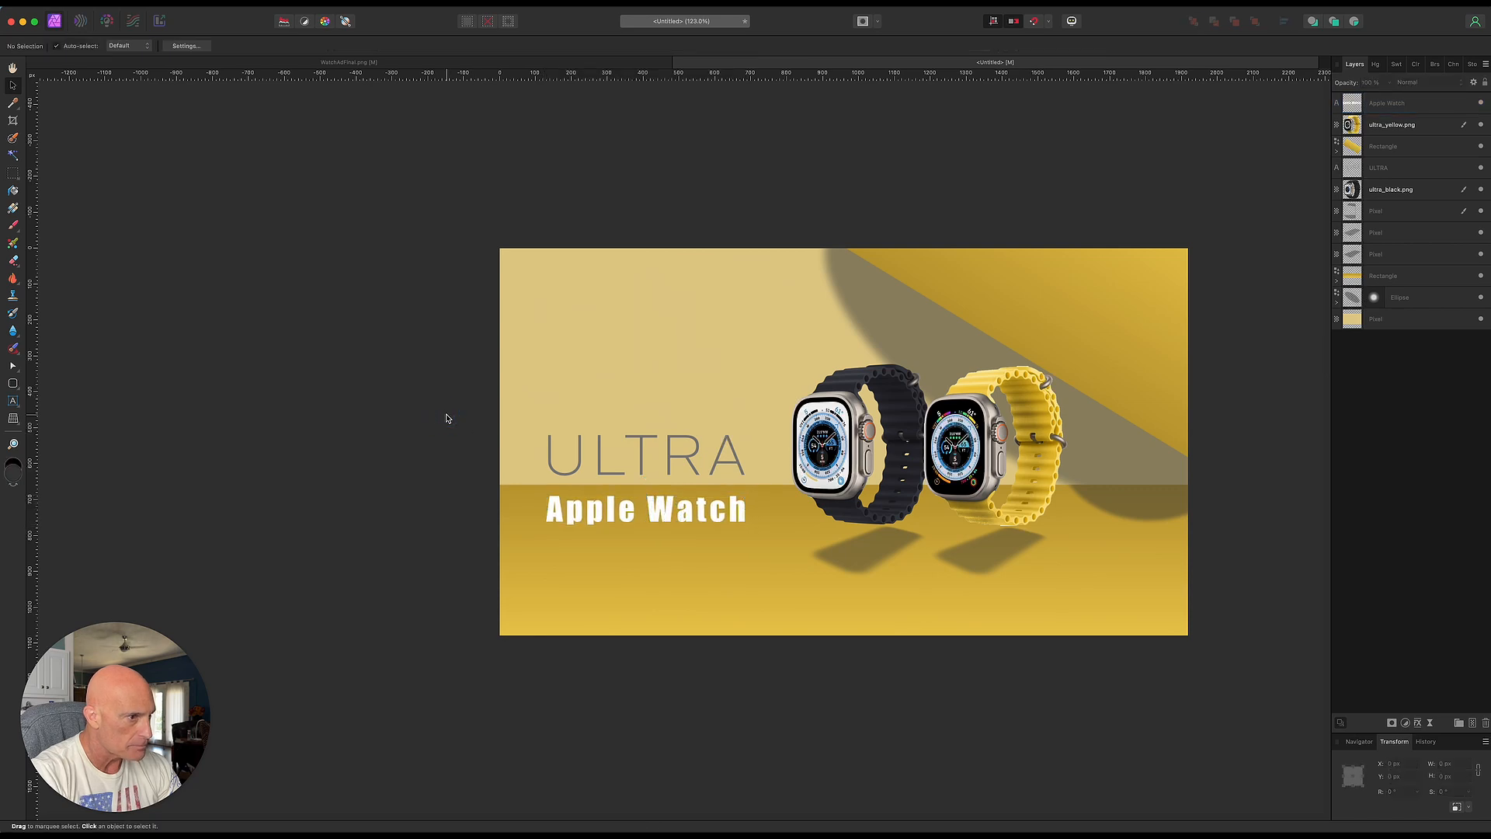